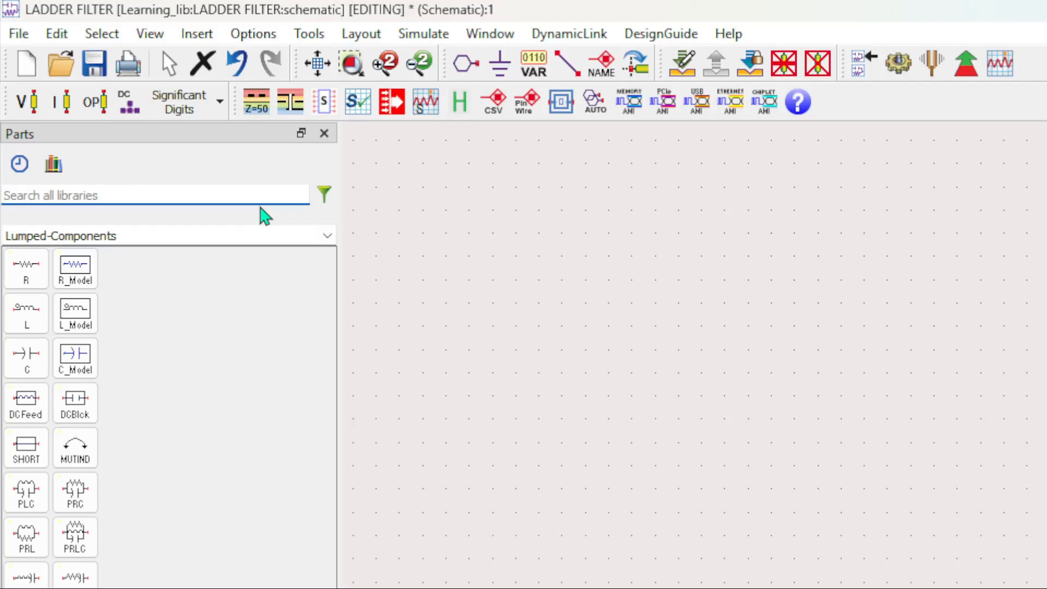
Step: Search the part libraries for mosfet and place one MOSFET_NMOS transistor in the empty schematic
text(mosfet)
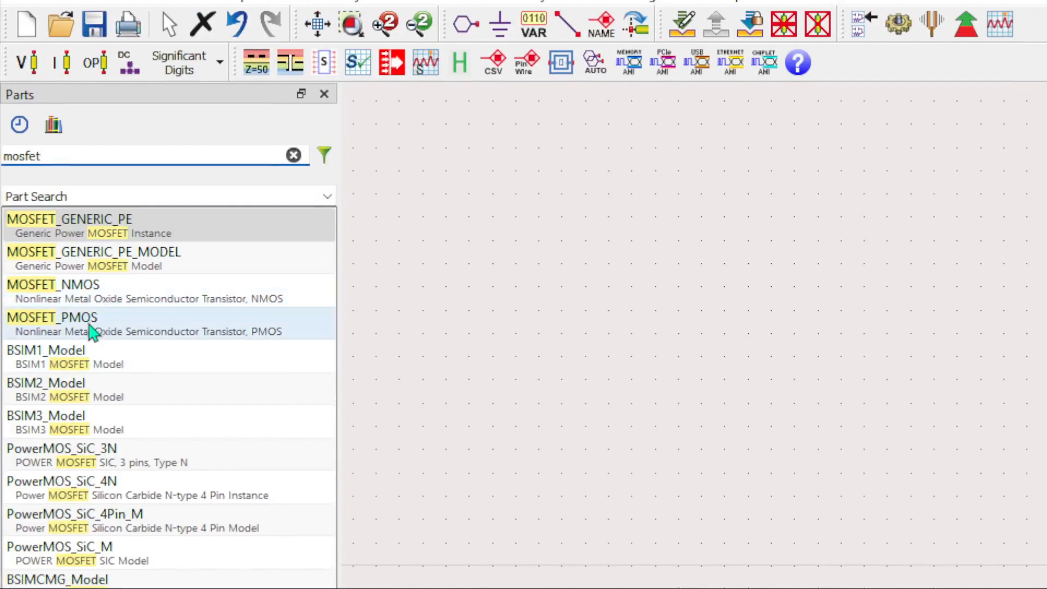
mouse_move(105, 308)
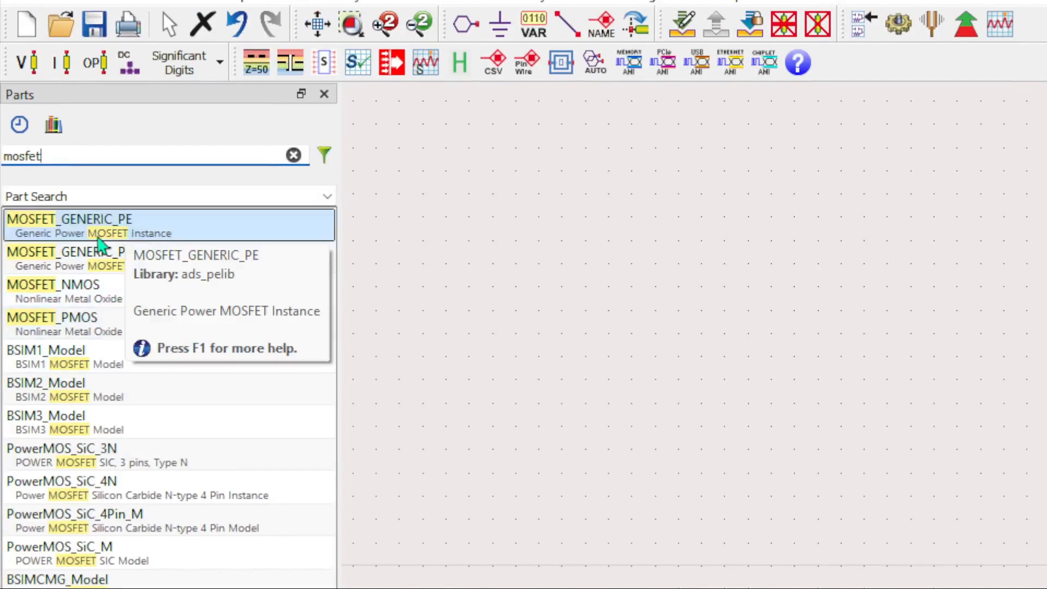
mouse_move(108, 260)
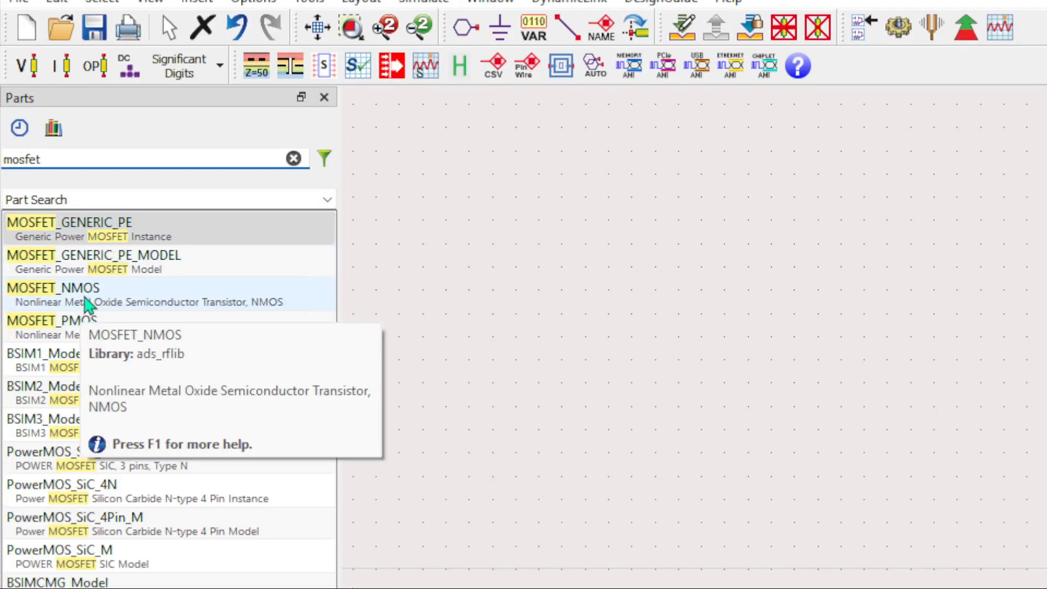
mouse_move(234, 299)
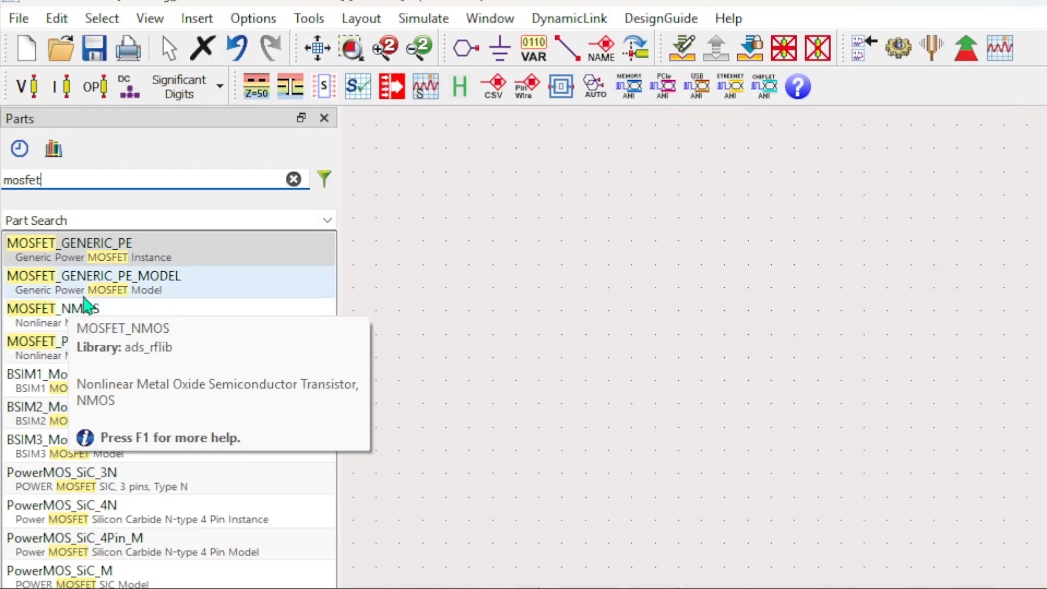
mouse_move(93, 292)
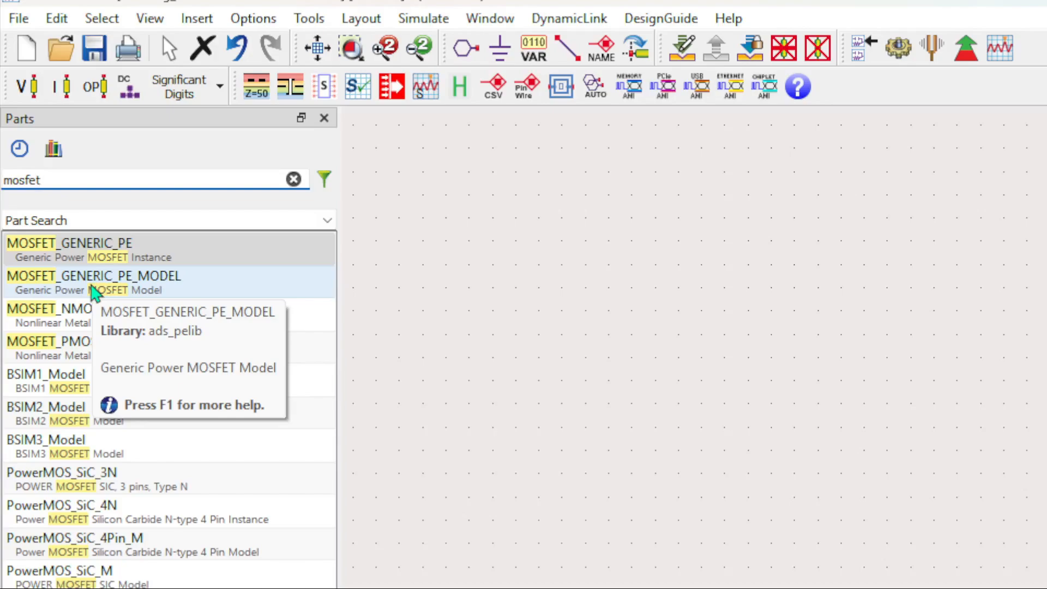
click(76, 324)
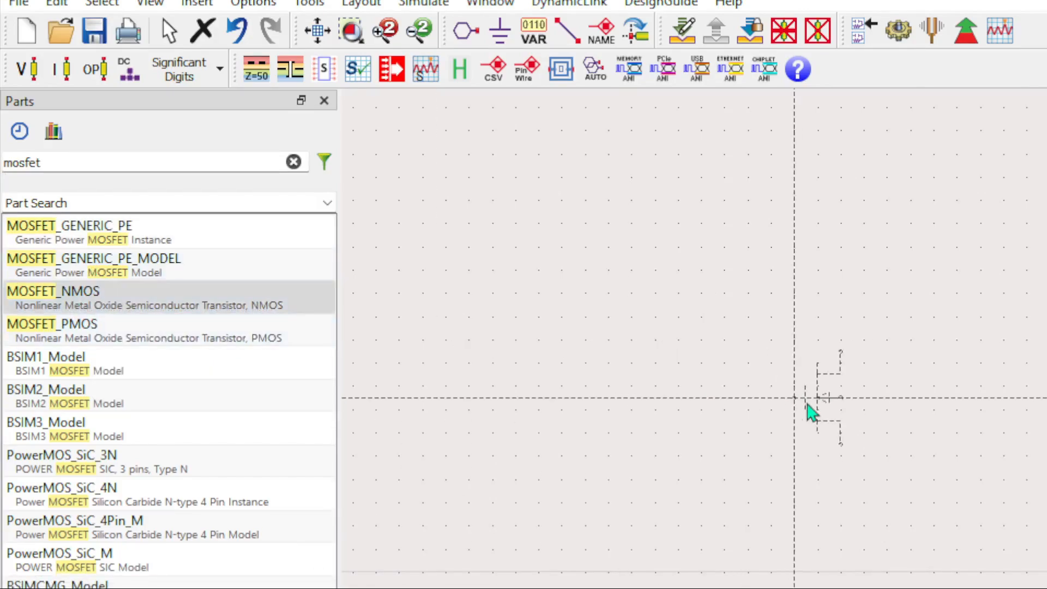
click(609, 388)
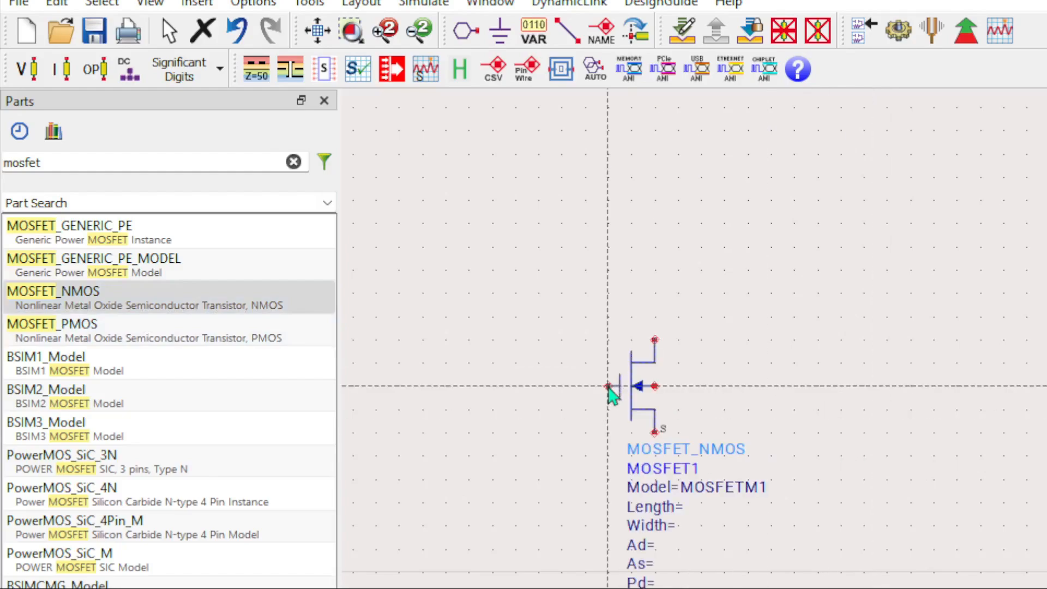
right_click(849, 376)
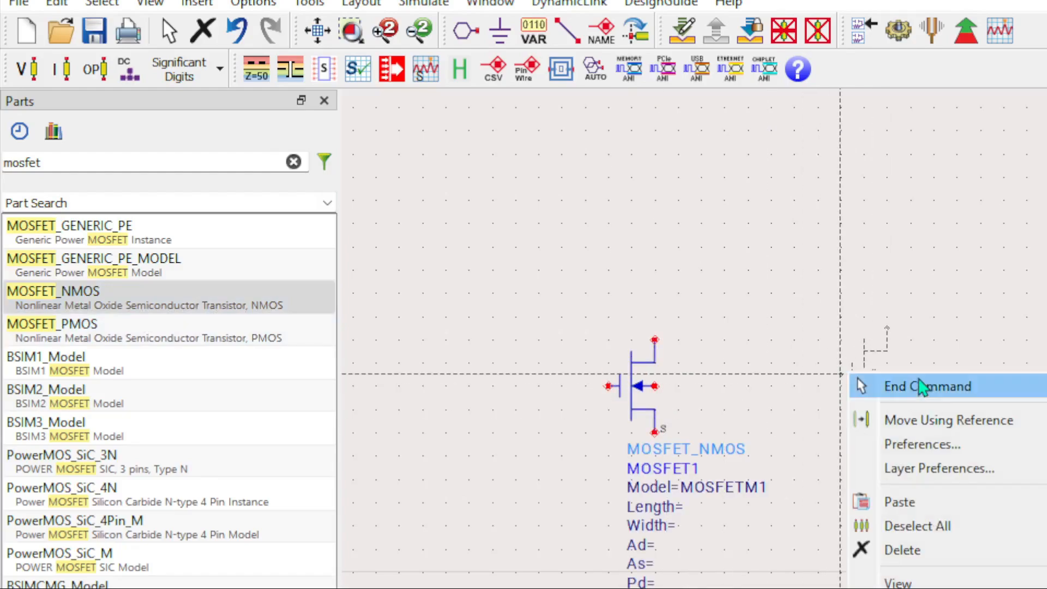
click(923, 385)
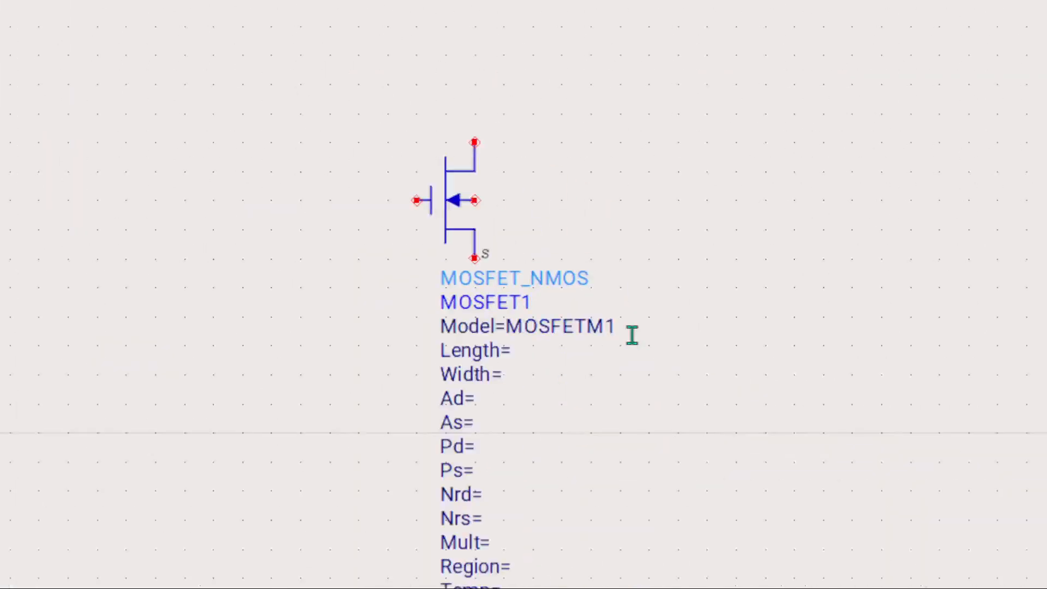
double_click(554, 315)
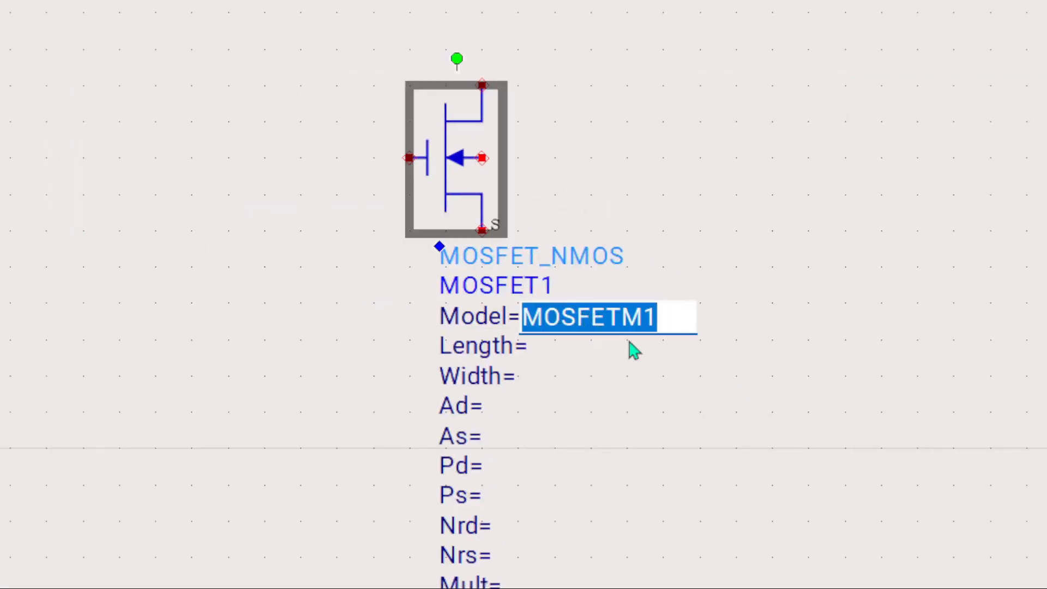
click(598, 181)
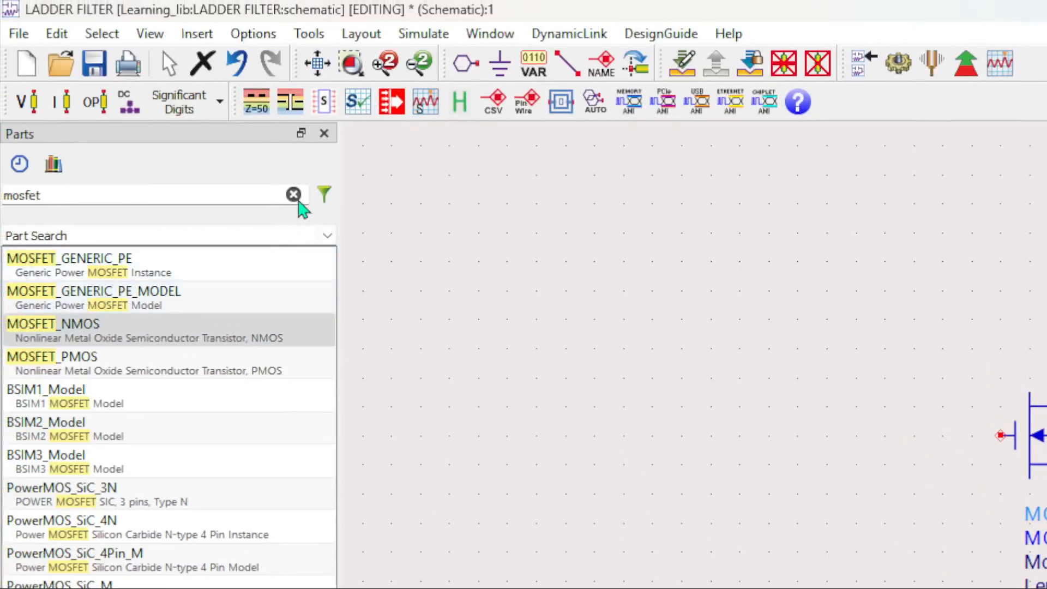
Step: Search the part libraries for level and place a LEVEL1_Model component below and to the left of the NMOS transistor
click(293, 195)
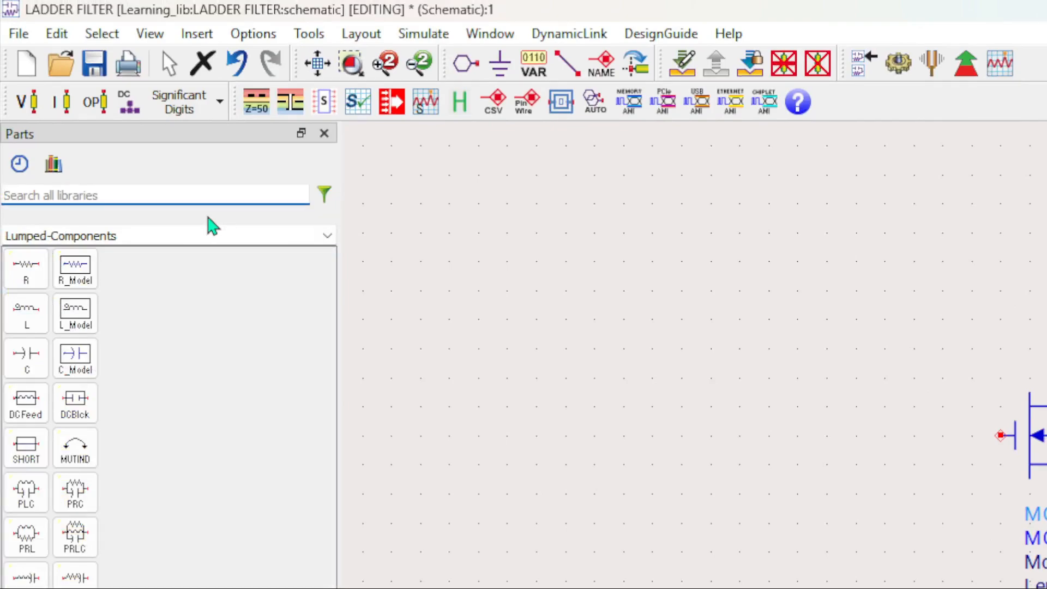
text(level)
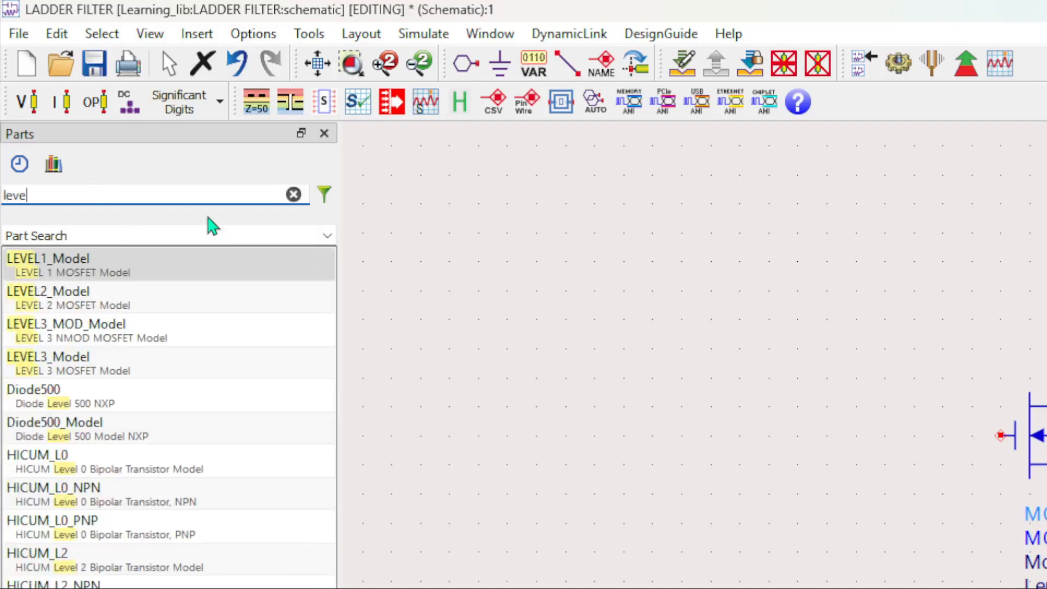
click(48, 271)
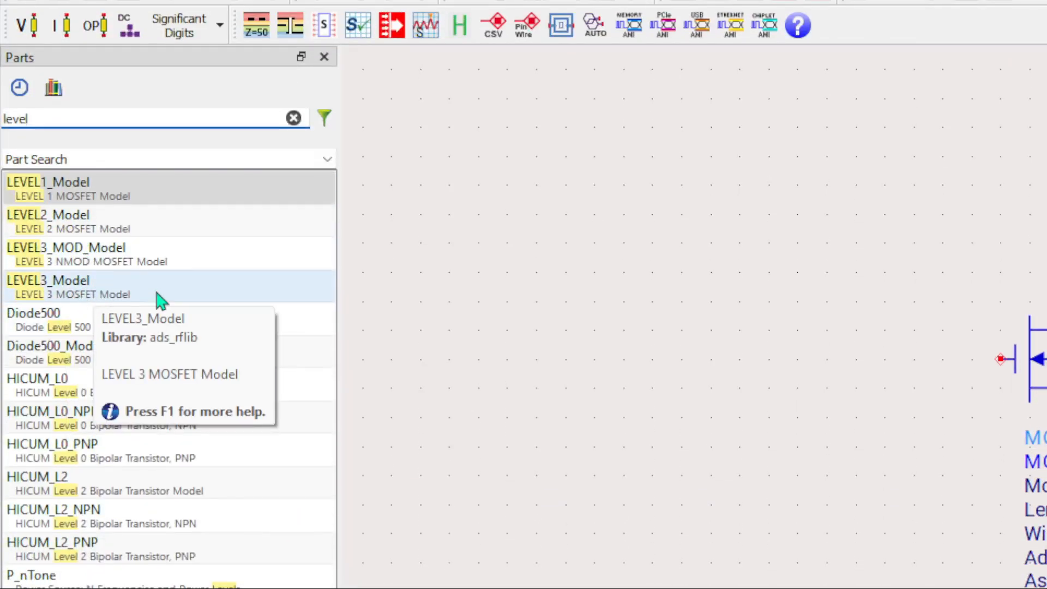
click(136, 192)
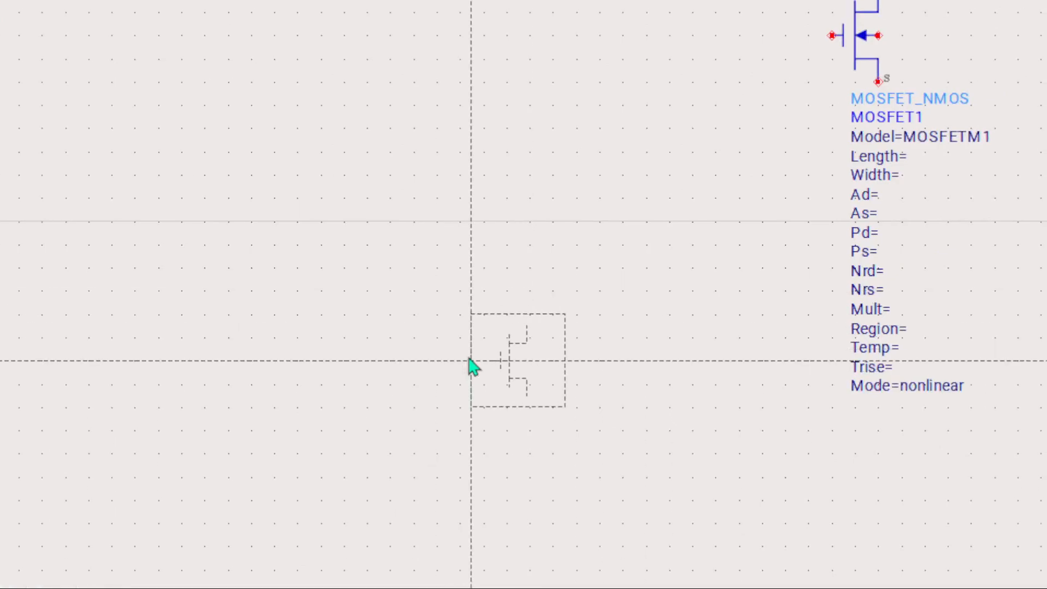
click(471, 362)
right_click(438, 137)
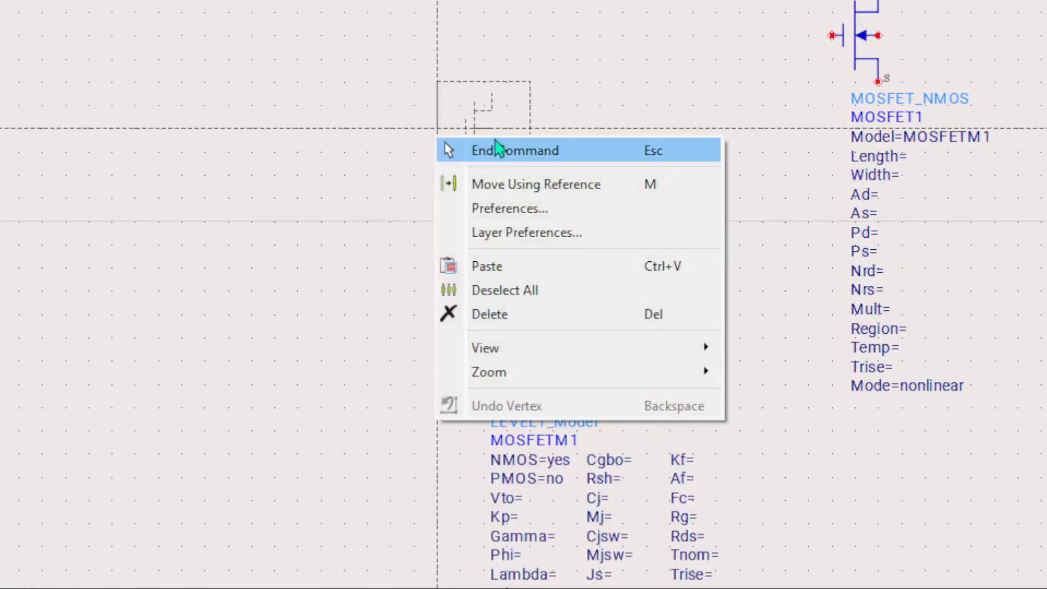
key(Escape)
right_click(578, 459)
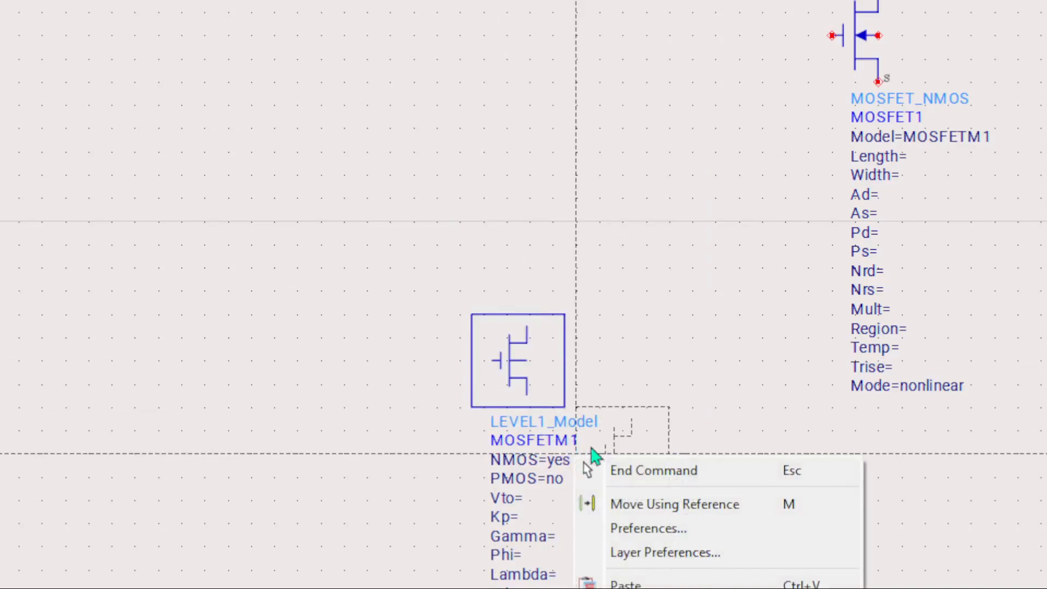
click(656, 463)
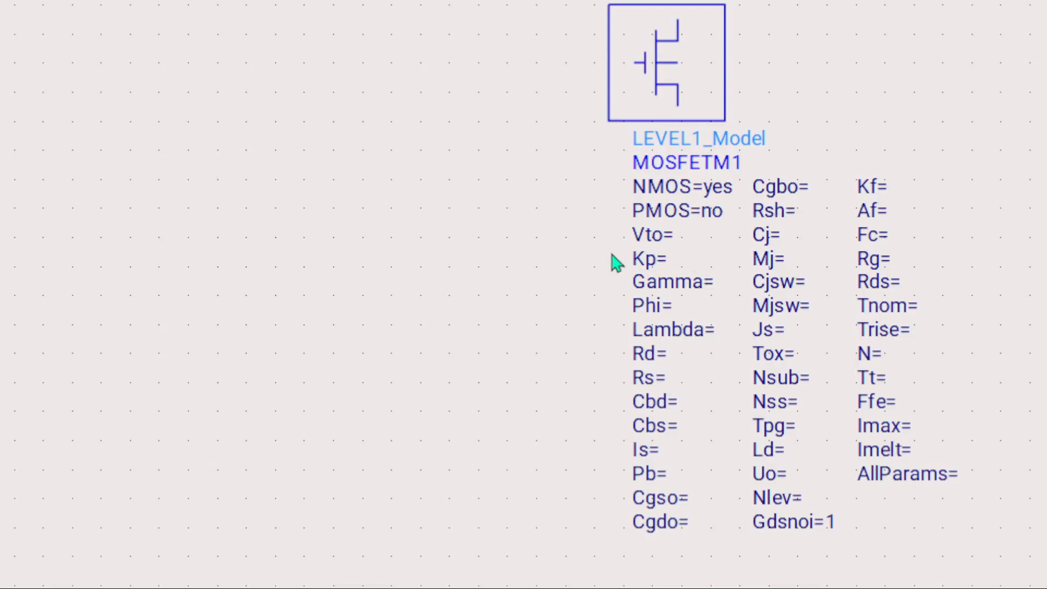
Step: Place a V_DC source from the Sources-Time Domain palette above the MOSFET, rotated 180 degrees so its positive terminal faces the drain
scroll(826, 229, down, 1)
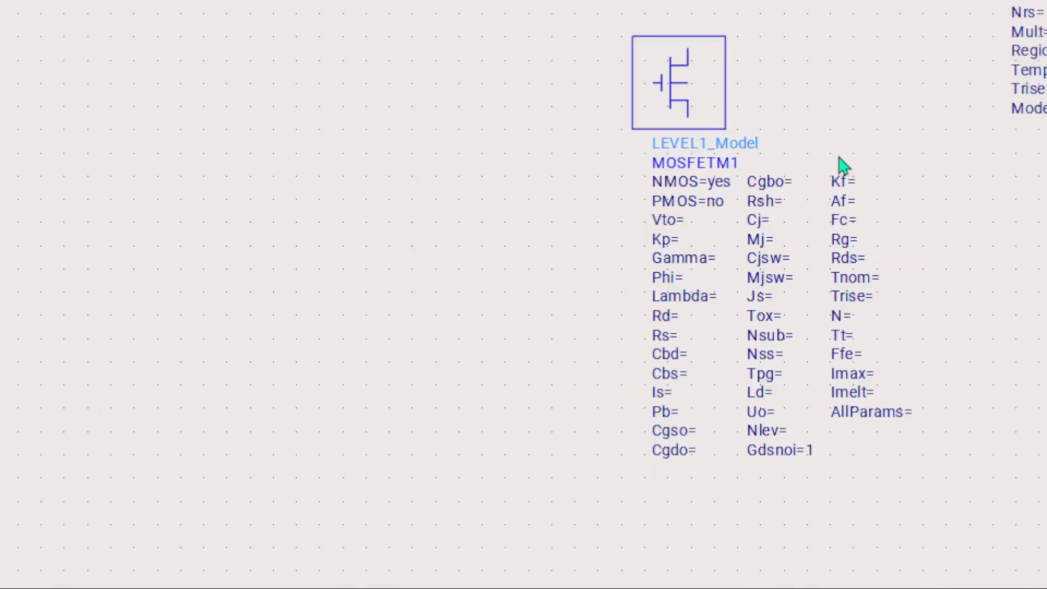
drag(808, 141, 635, 286)
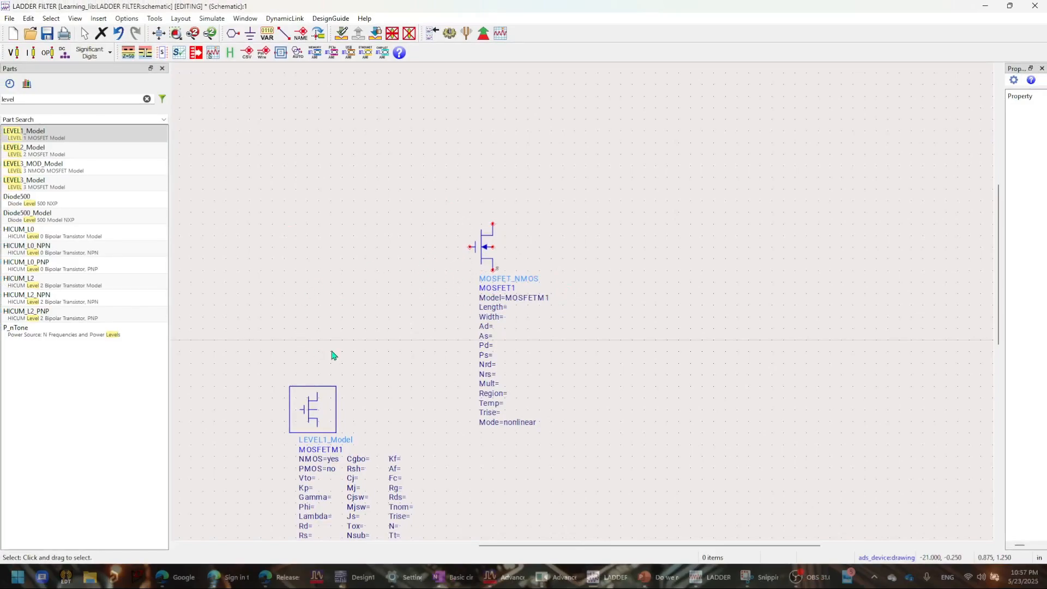
click(146, 99)
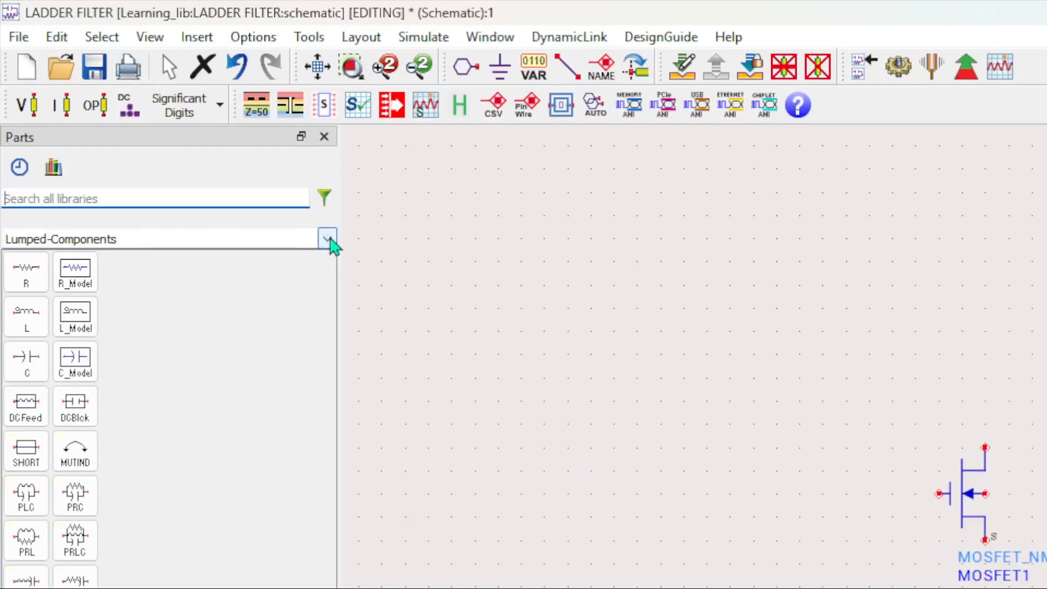
click(328, 240)
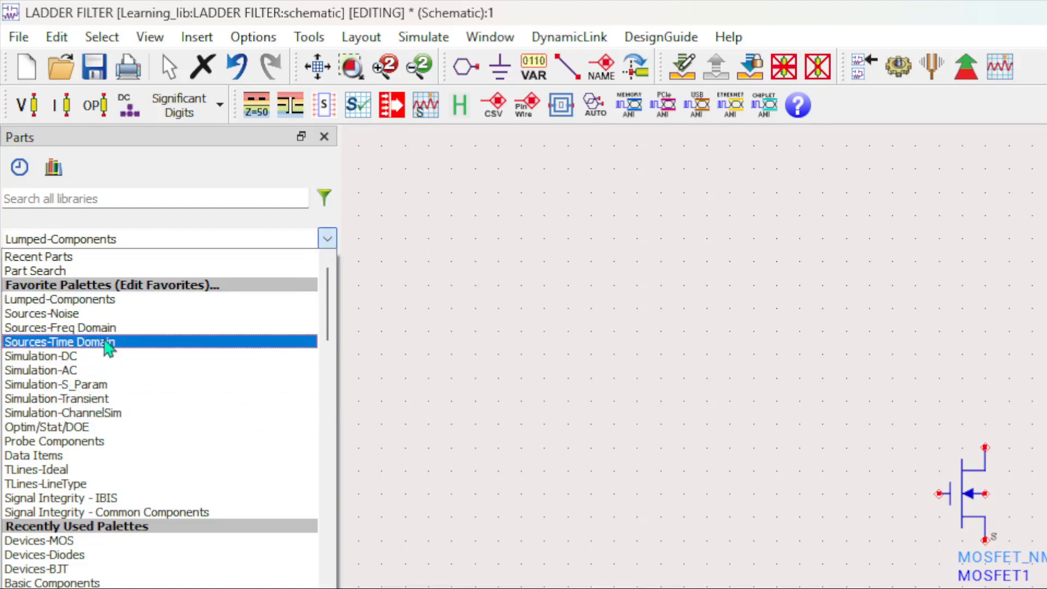
click(117, 343)
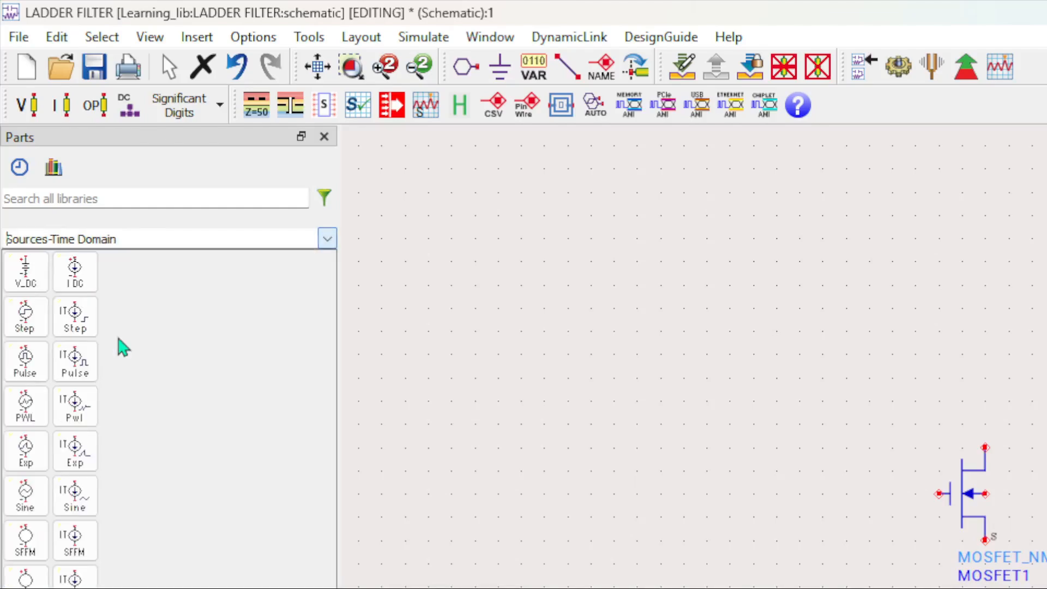
click(28, 275)
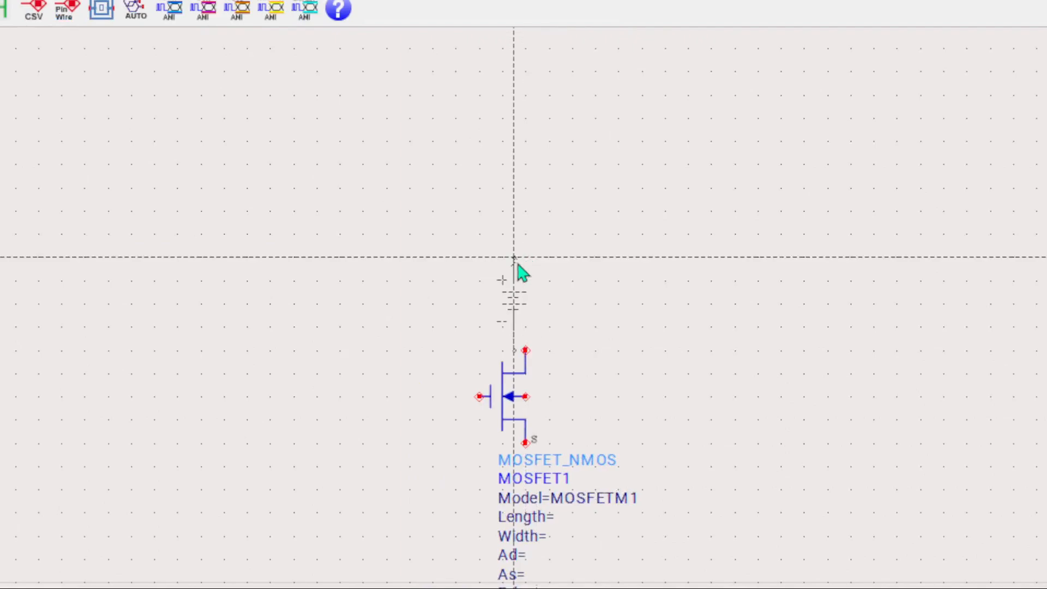
key(ctrl+r)
key(ctrl+r)
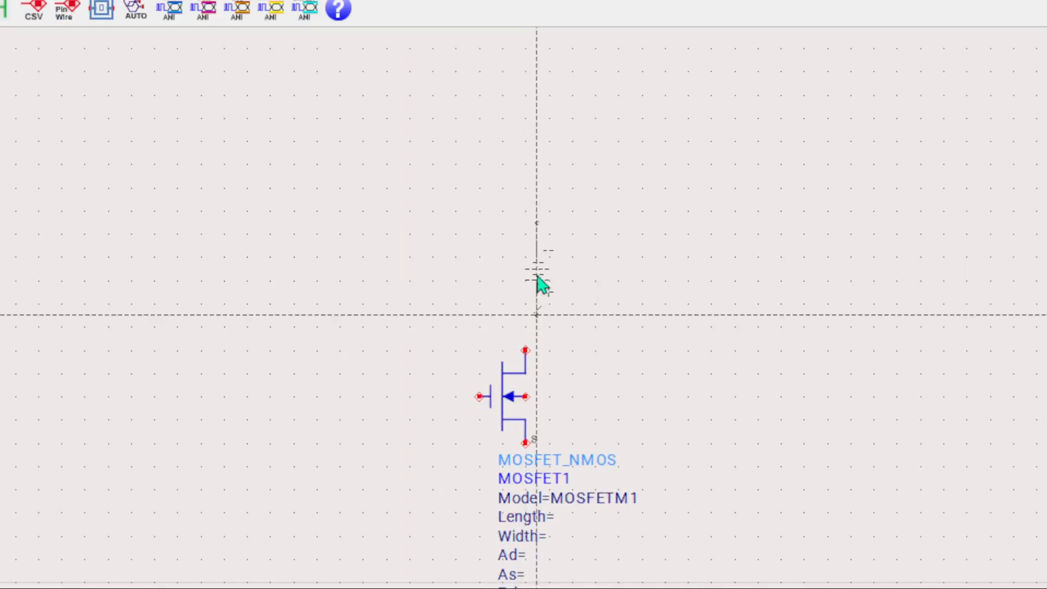
click(526, 256)
right_click(638, 287)
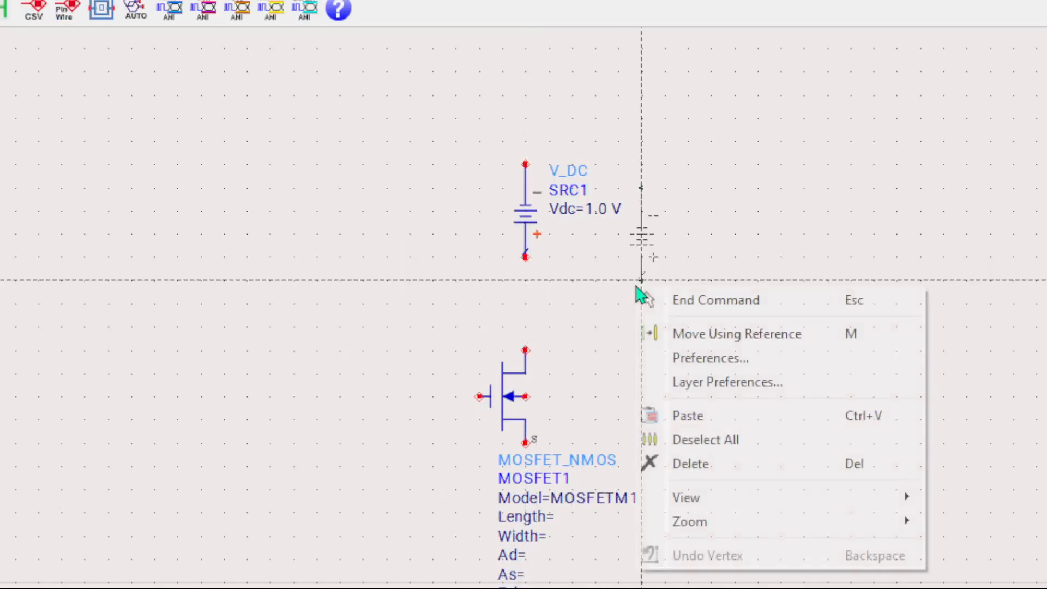
click(660, 295)
Step: Set the DC source's Vdc to 2.5 V
click(597, 210)
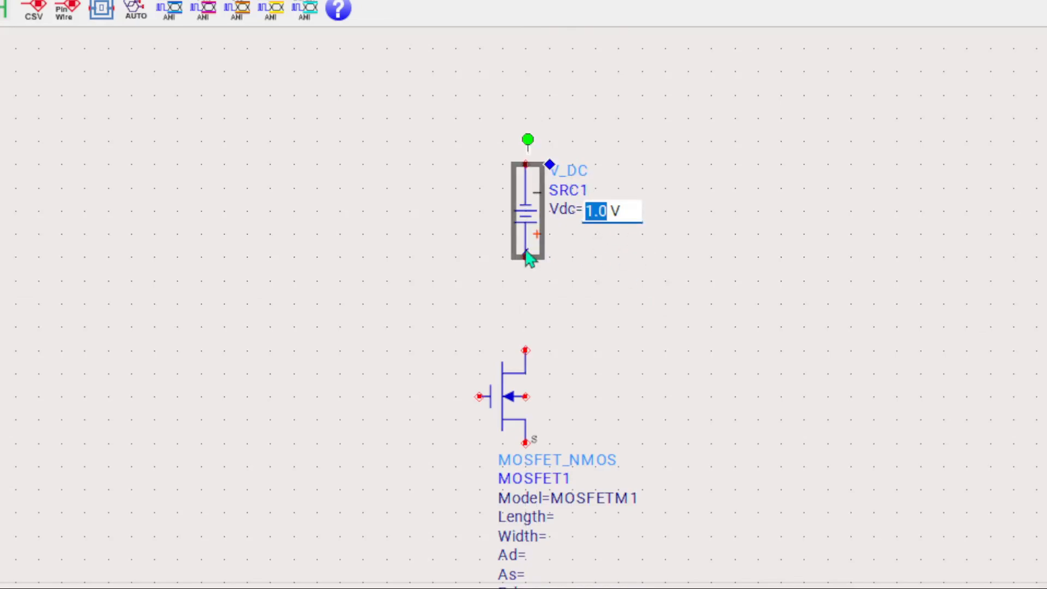
text(2.5)
scroll(614, 386, up, 1)
click(897, 408)
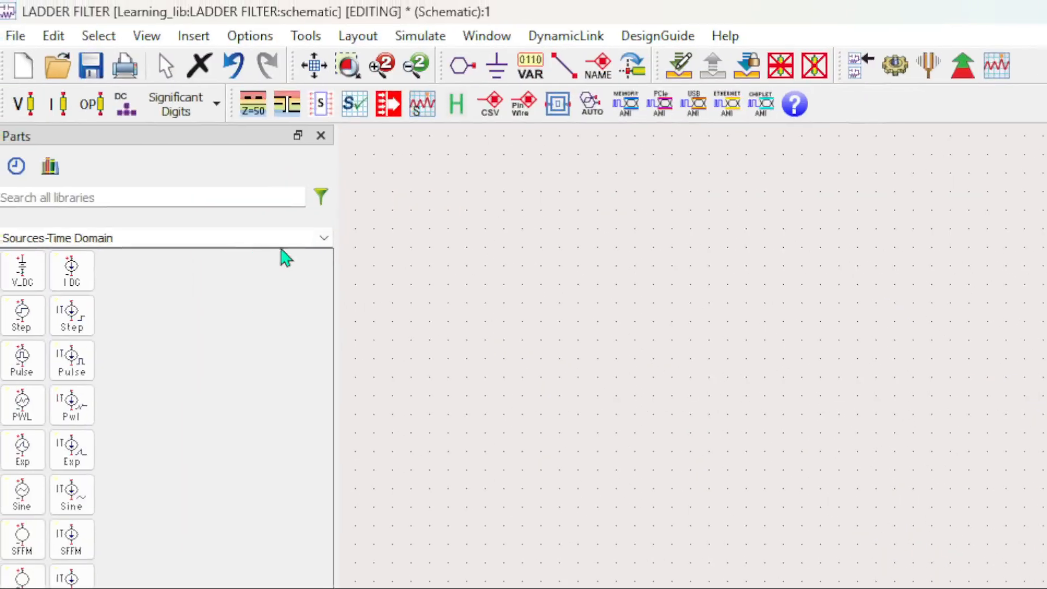
Step: Place a resistor from the Lumped-Components palette vertically between the source's positive terminal and the MOSFET's drain
click(324, 237)
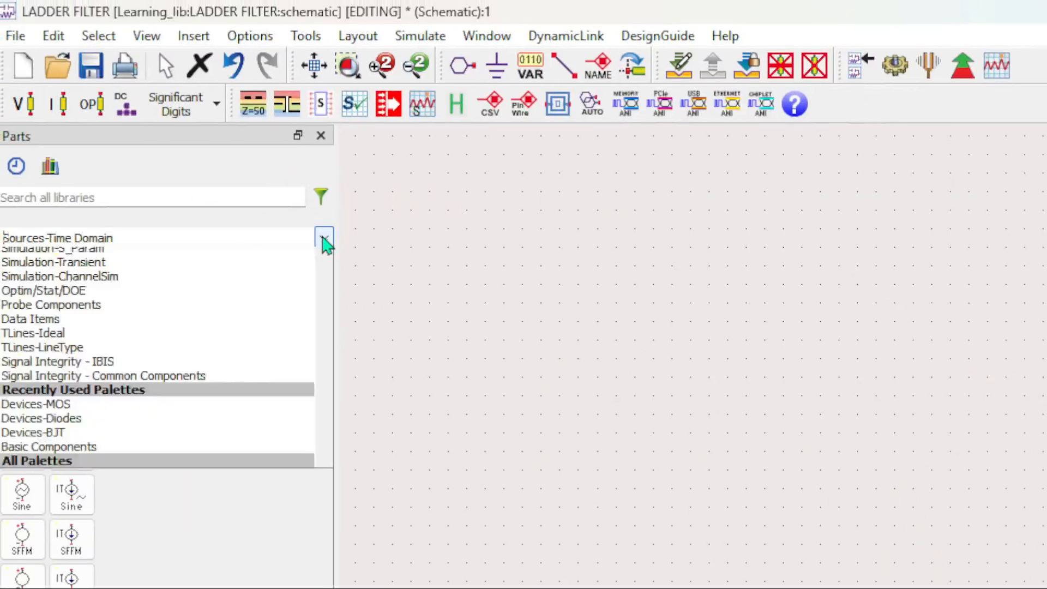
scroll(210, 282, up, 2)
click(173, 298)
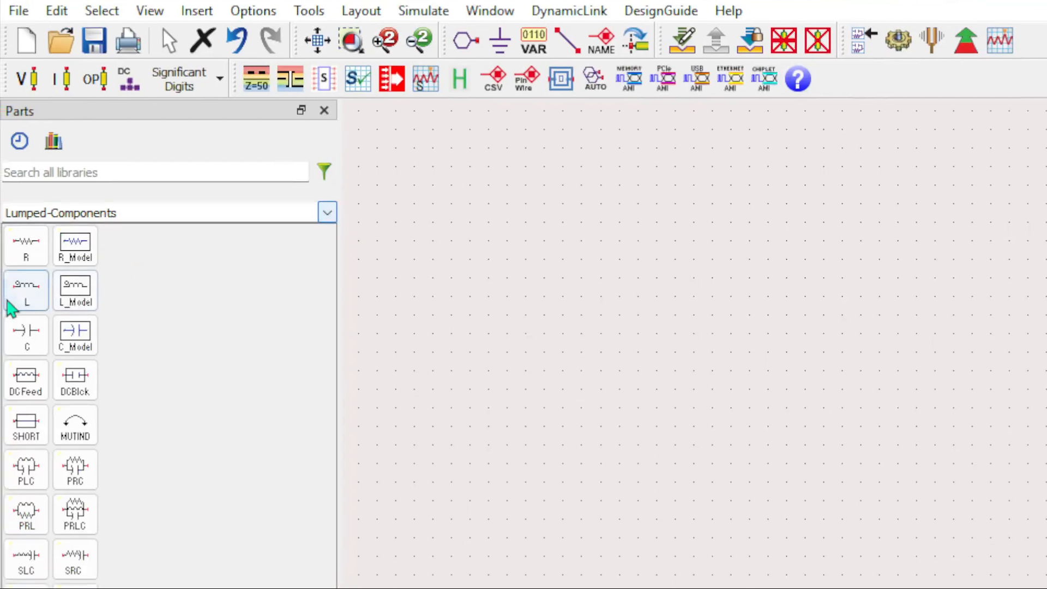
click(30, 256)
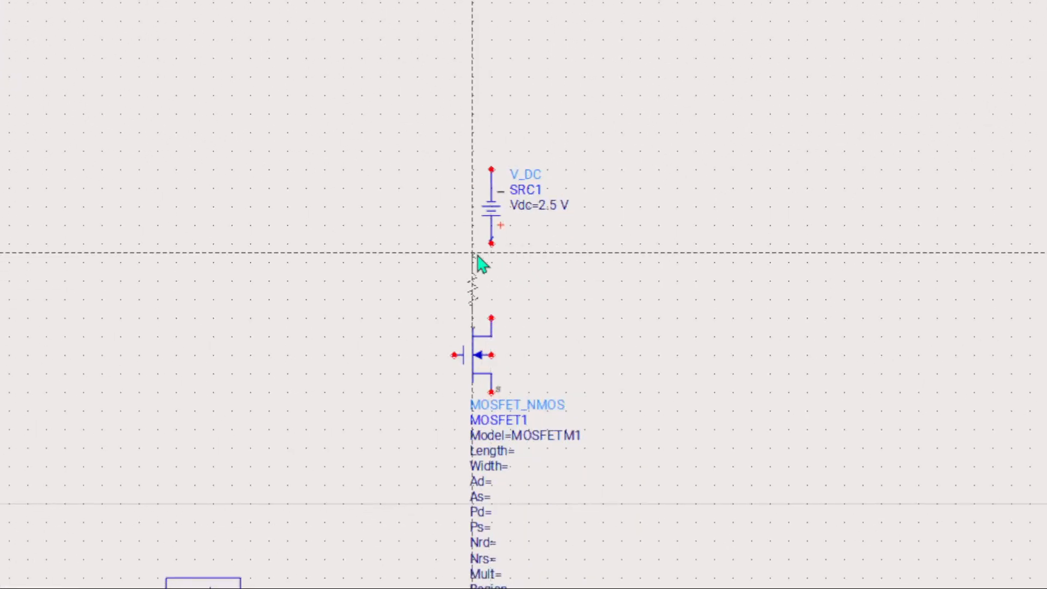
click(491, 257)
right_click(627, 295)
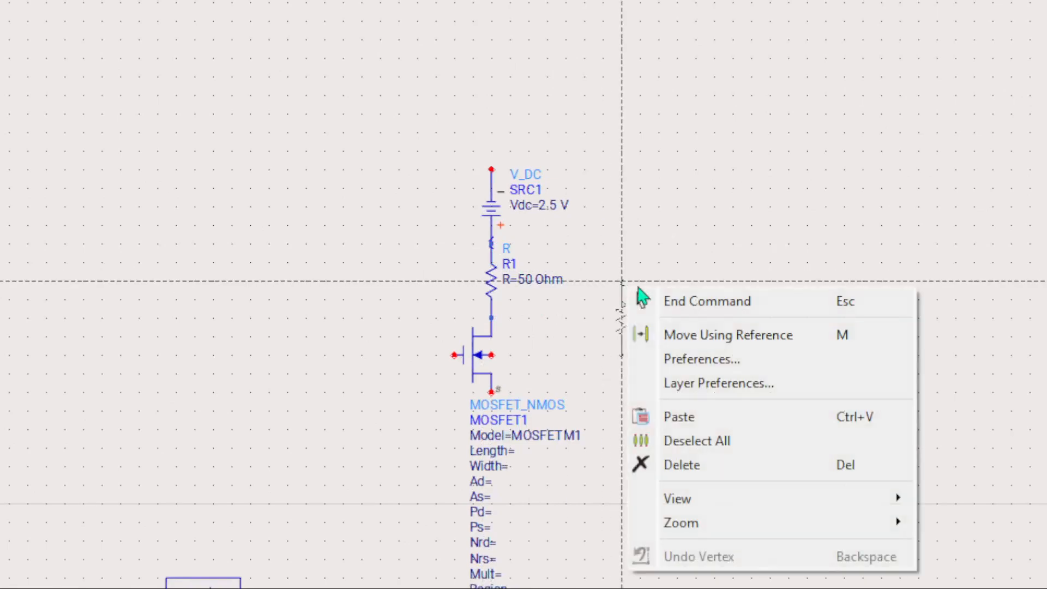
click(649, 299)
Step: Set the drain resistor's resistance to 12k
double_click(531, 279)
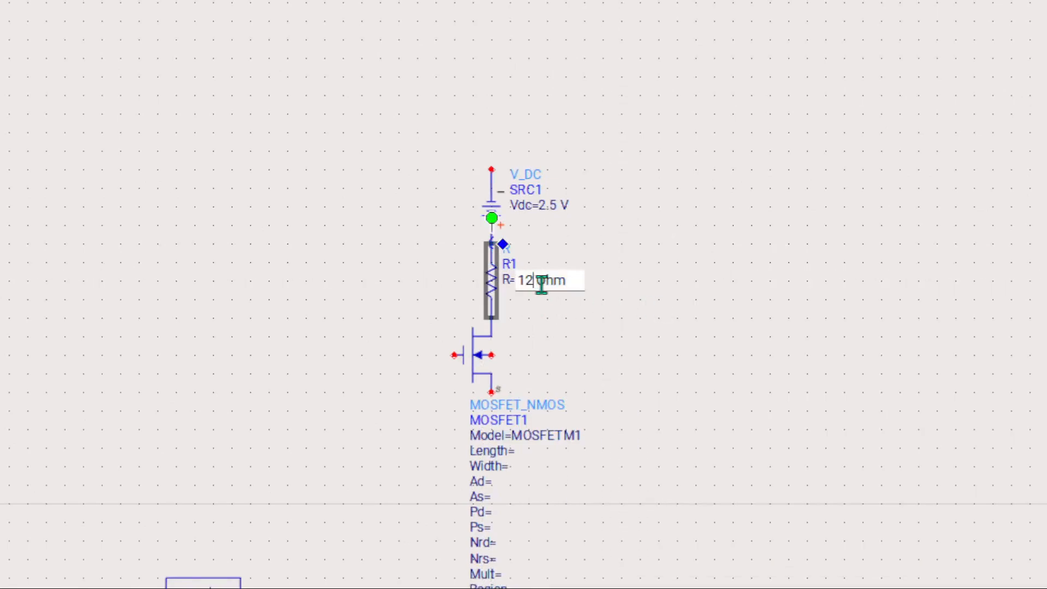
text(12k)
click(818, 397)
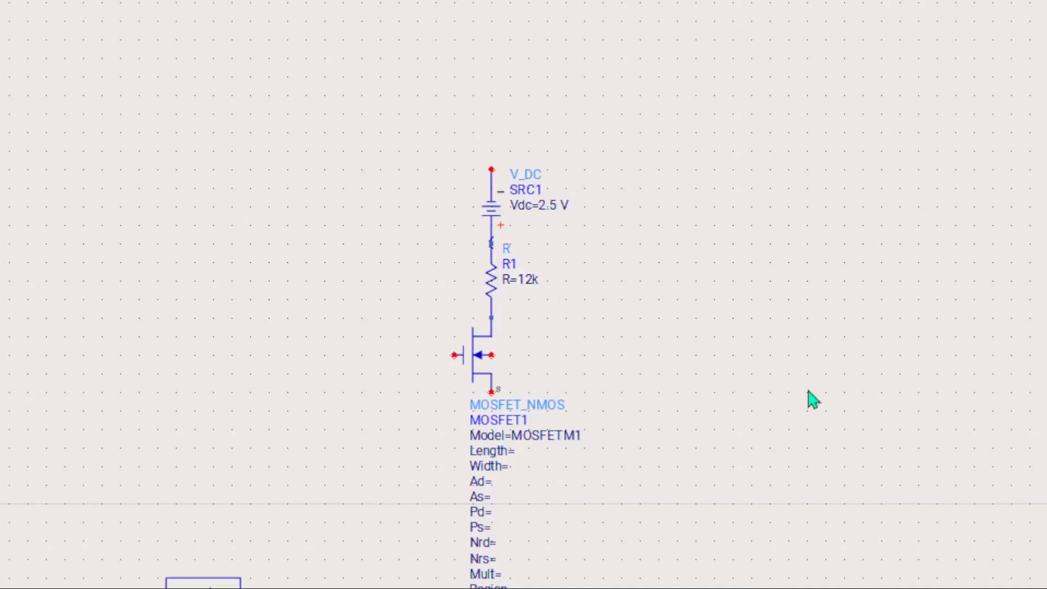
scroll(625, 460, down, 1)
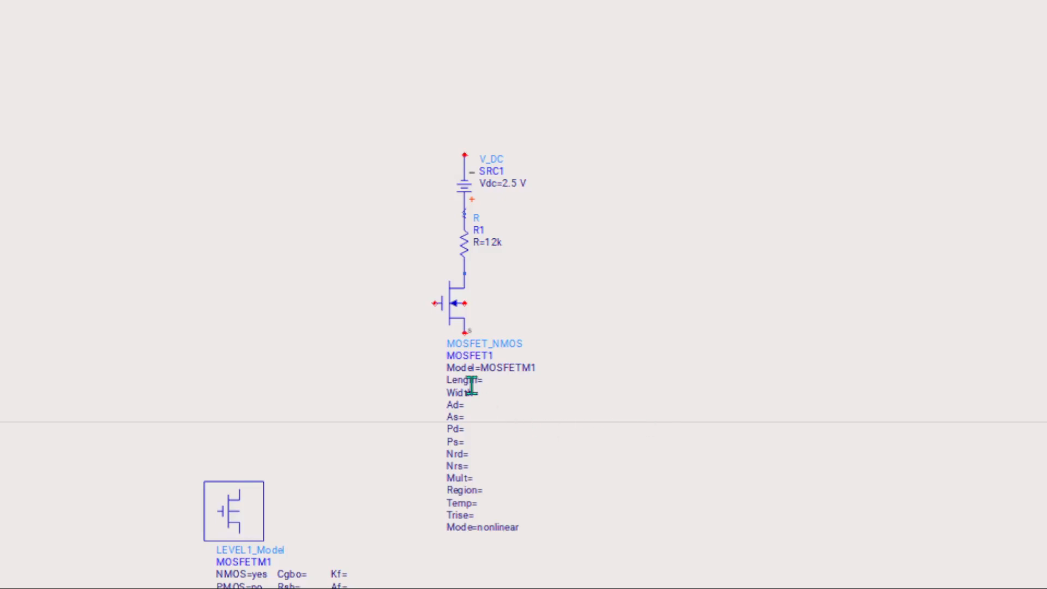
Step: Place a V_AC source from the Sources-Freq Domain palette beside the MOSFET circuit, on its gate side
scroll(458, 369, up, 1)
click(535, 175)
scroll(570, 325, up, 1)
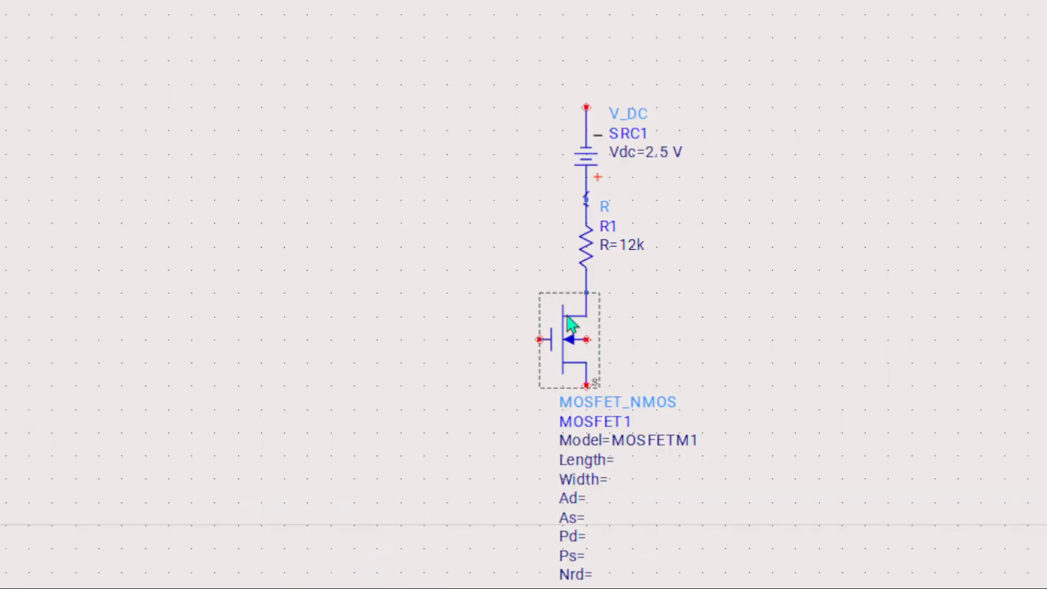
scroll(567, 316, up, 1)
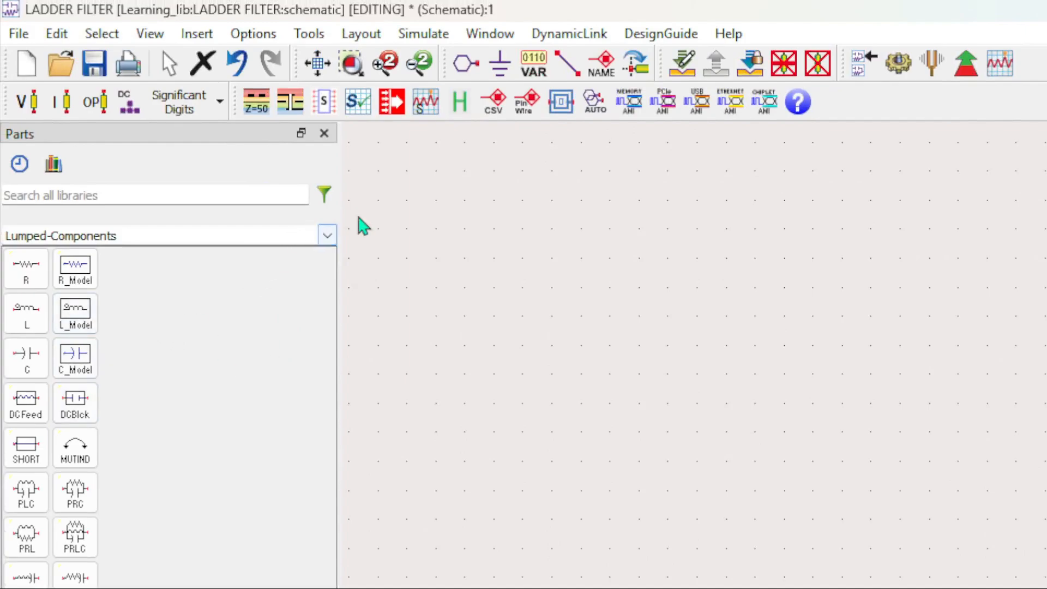
click(327, 237)
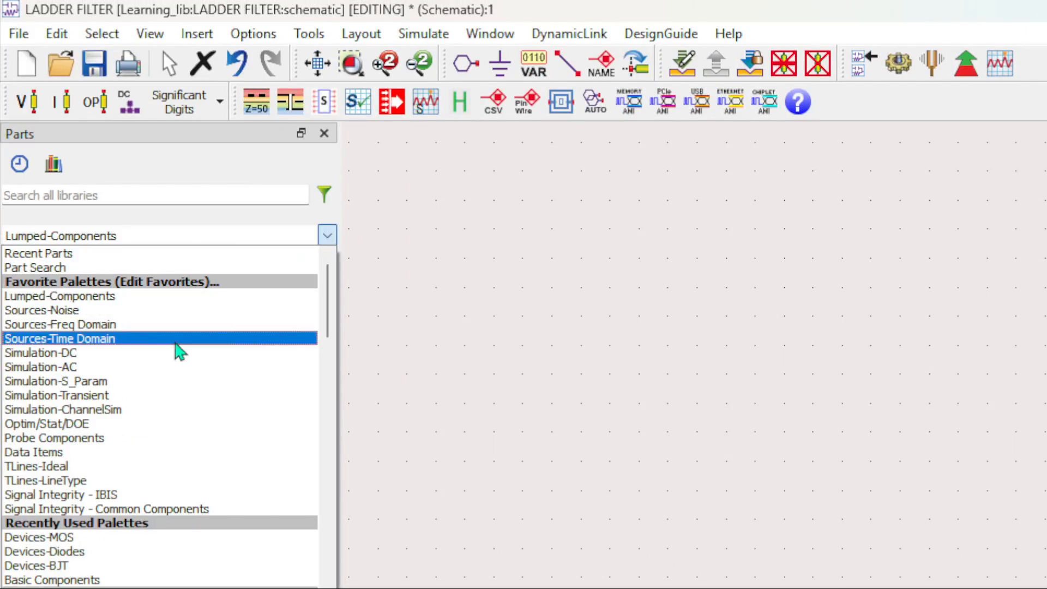
click(143, 343)
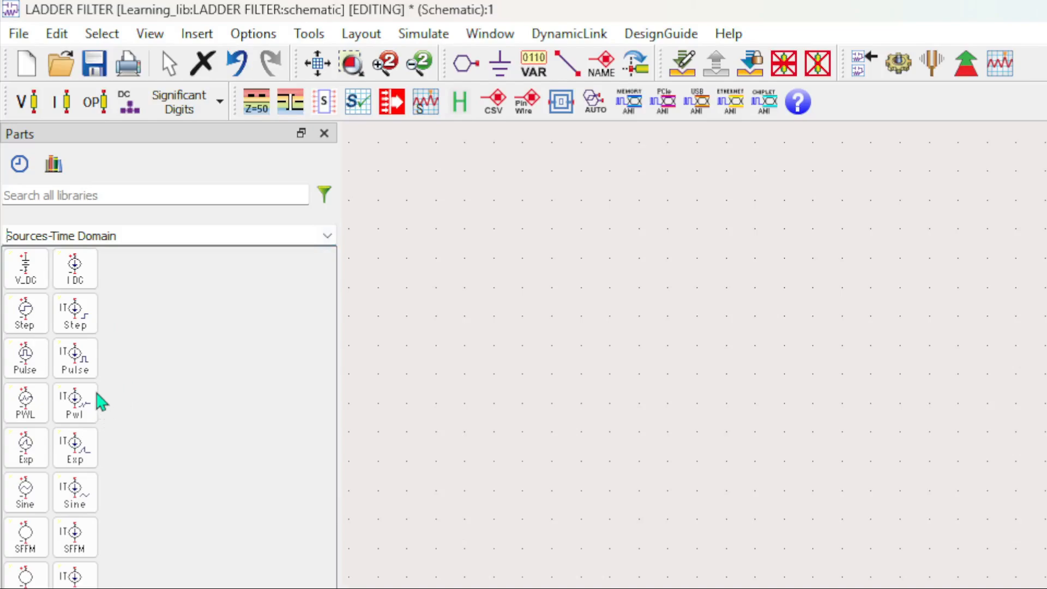
click(327, 235)
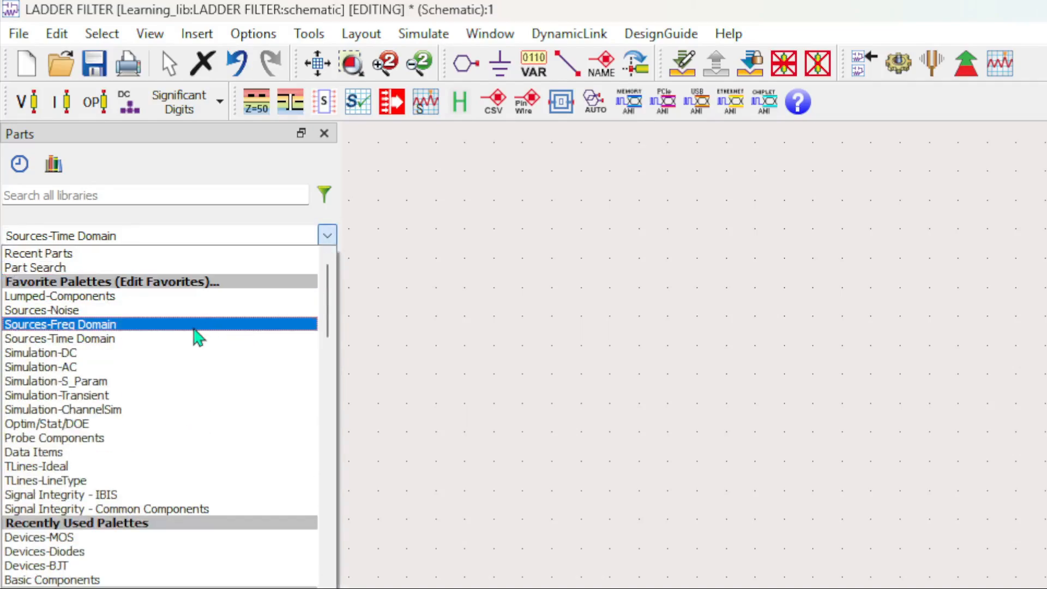
click(153, 326)
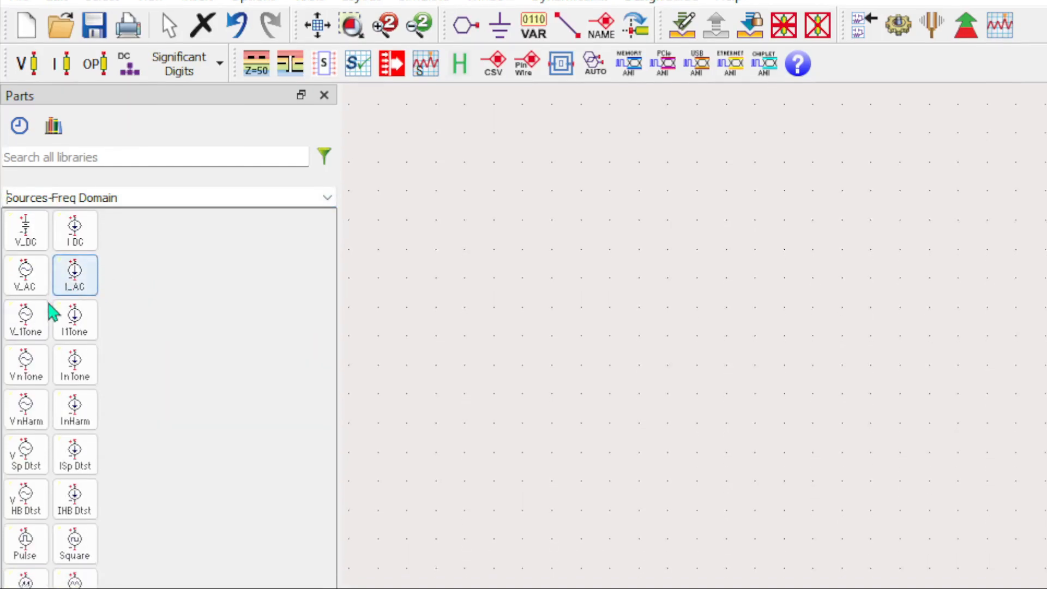
click(24, 275)
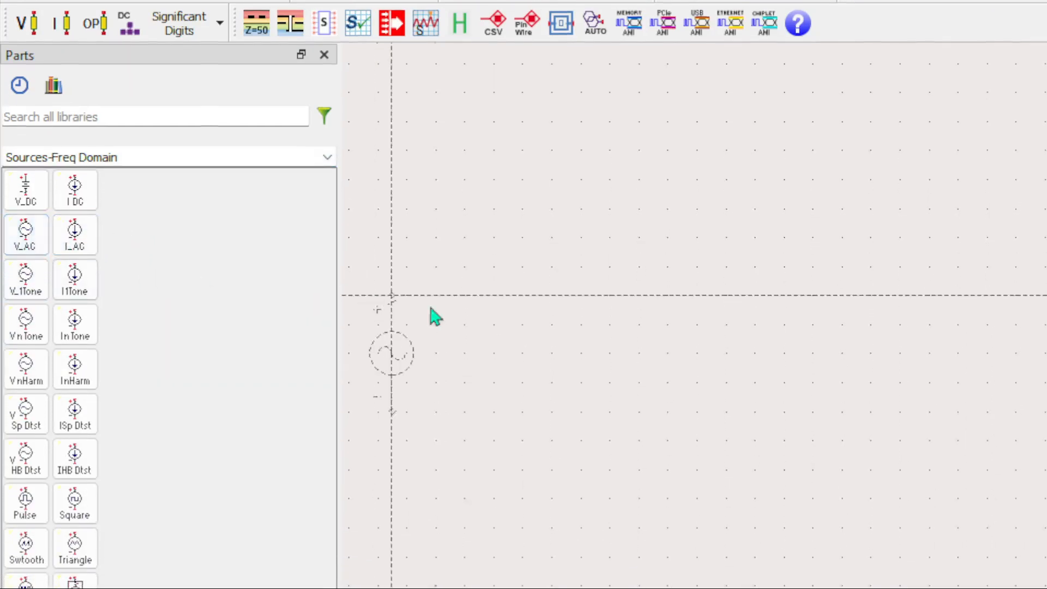
click(786, 326)
right_click(843, 432)
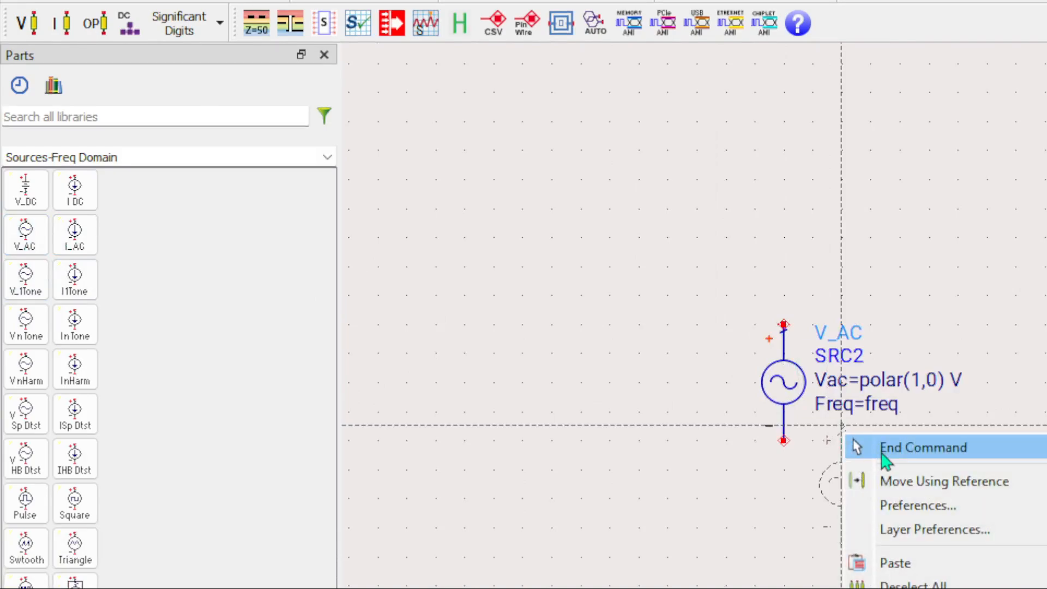
click(884, 448)
Step: Delete the V_AC source from the schematic
click(791, 393)
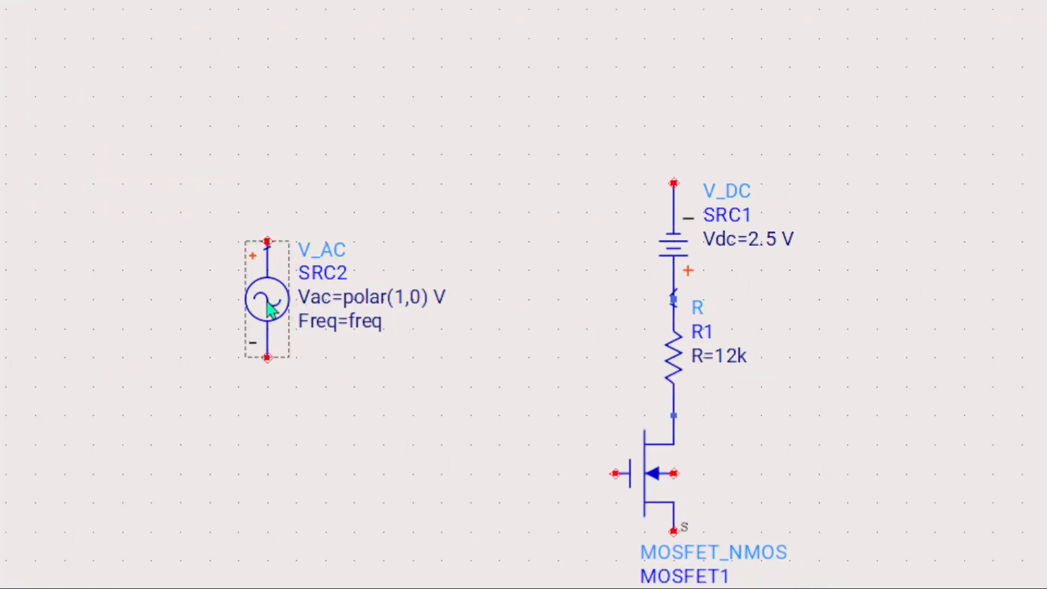
click(274, 329)
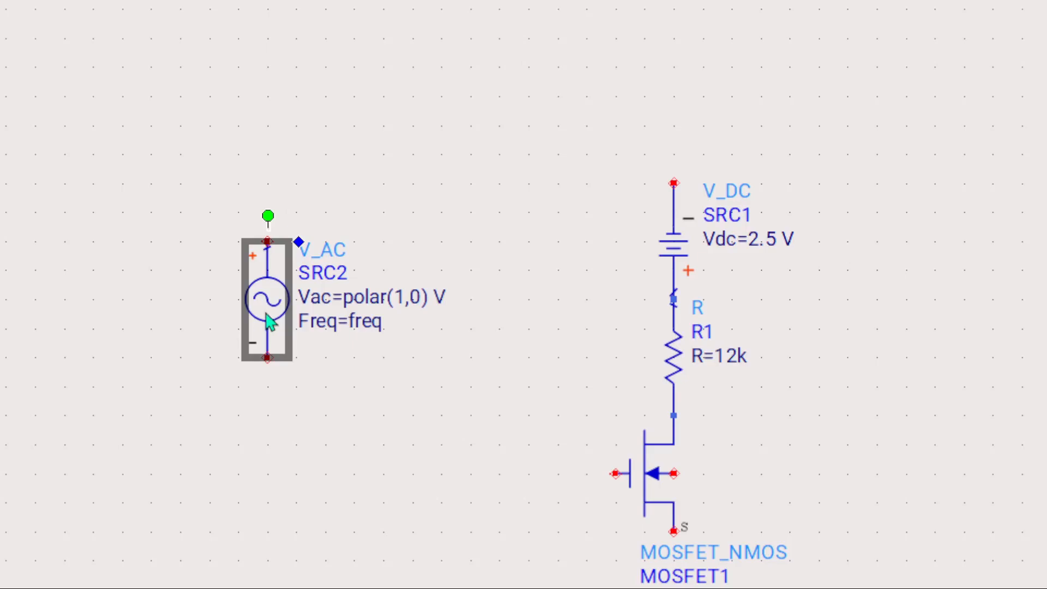
key(Delete)
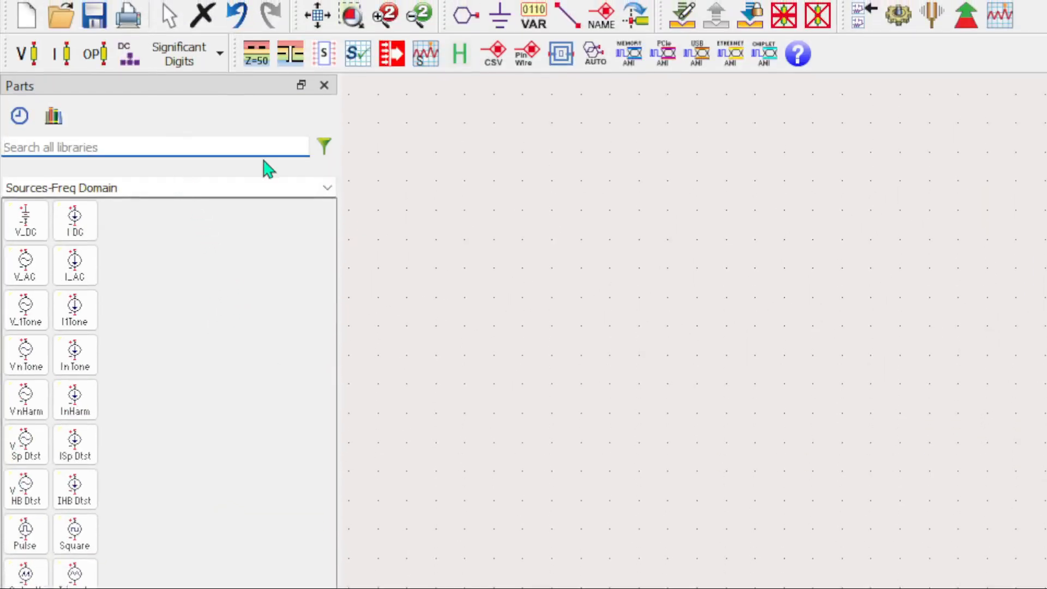
Step: Search the part libraries for "VtS" to find the time-domain sine voltage source
text(Vsu)
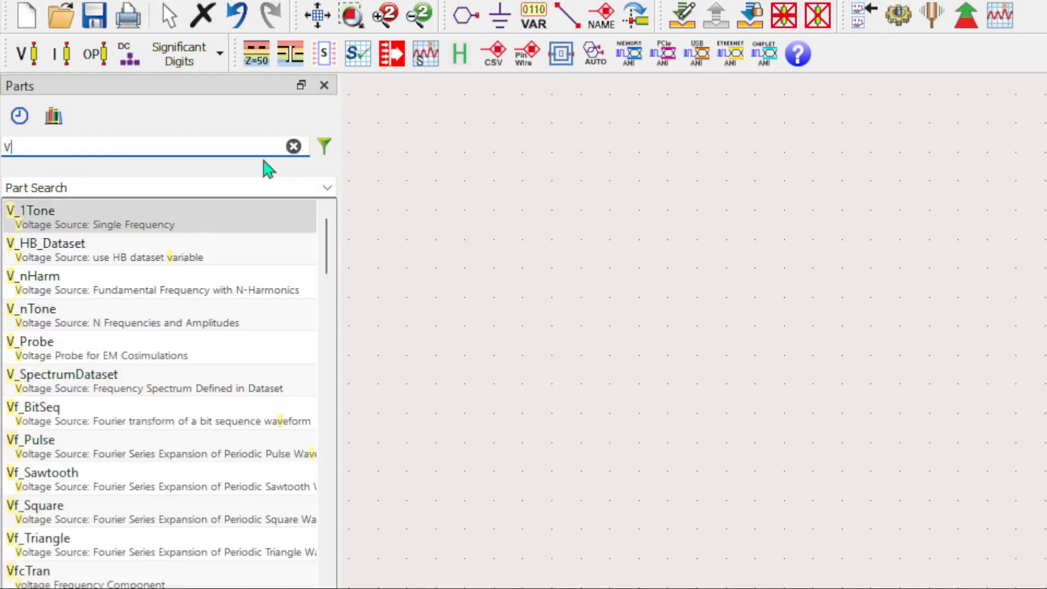
key(BackSpace)
key(BackSpace)
text(t)
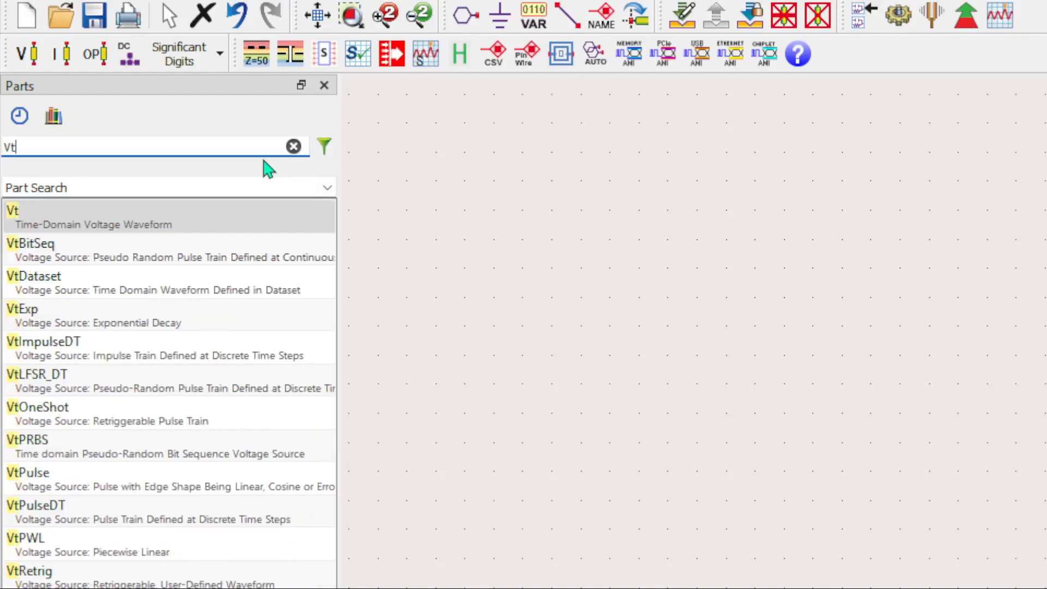
text(S)
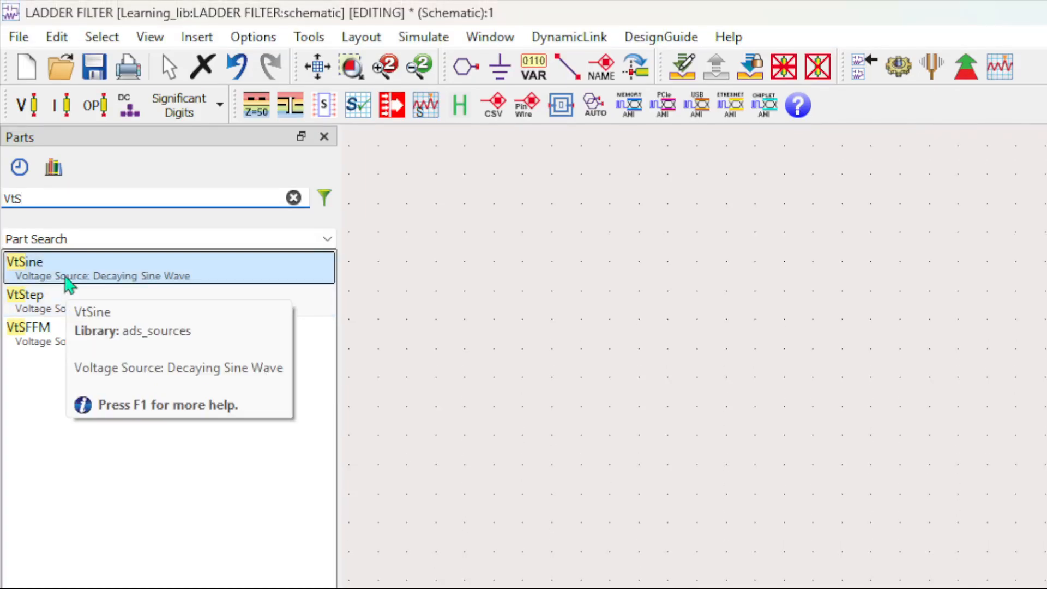
Step: Place a VtSine source on the MOSFET's gate side and shift it farther away from the transistor
click(153, 284)
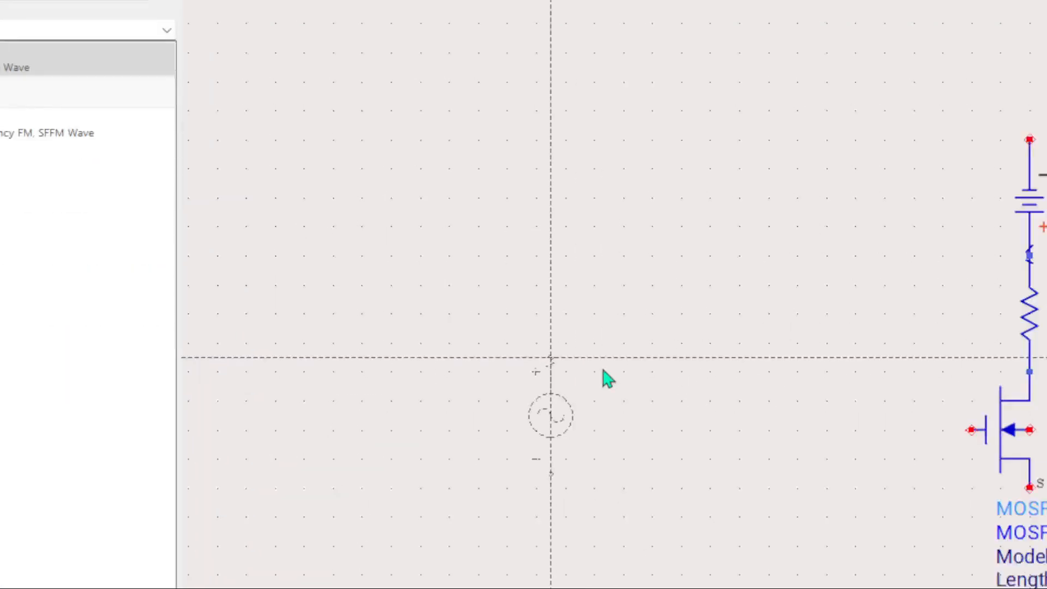
click(627, 335)
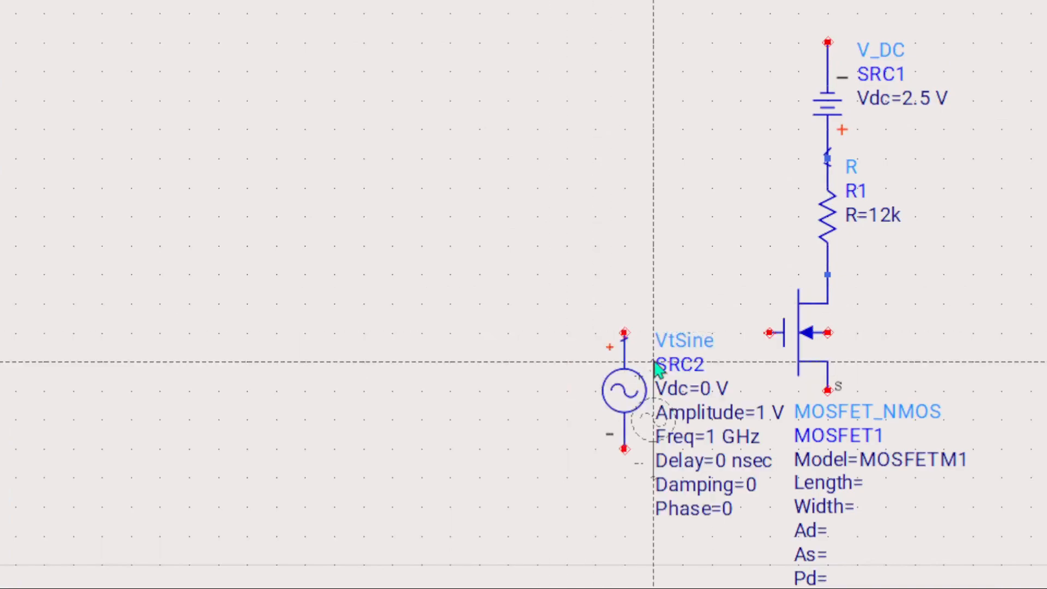
right_click(681, 369)
click(731, 380)
drag(625, 390, 567, 390)
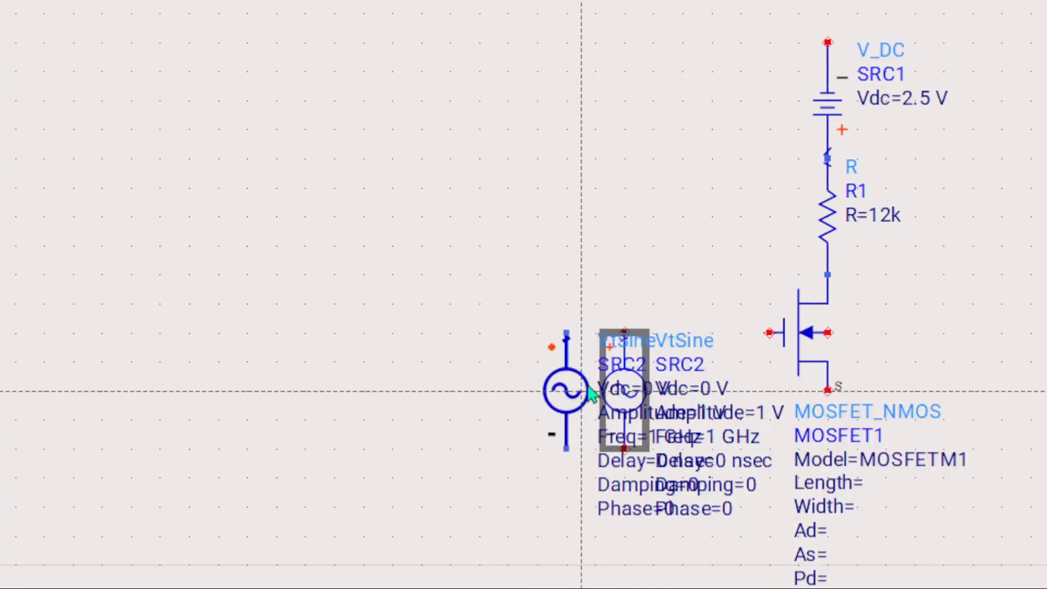
click(890, 327)
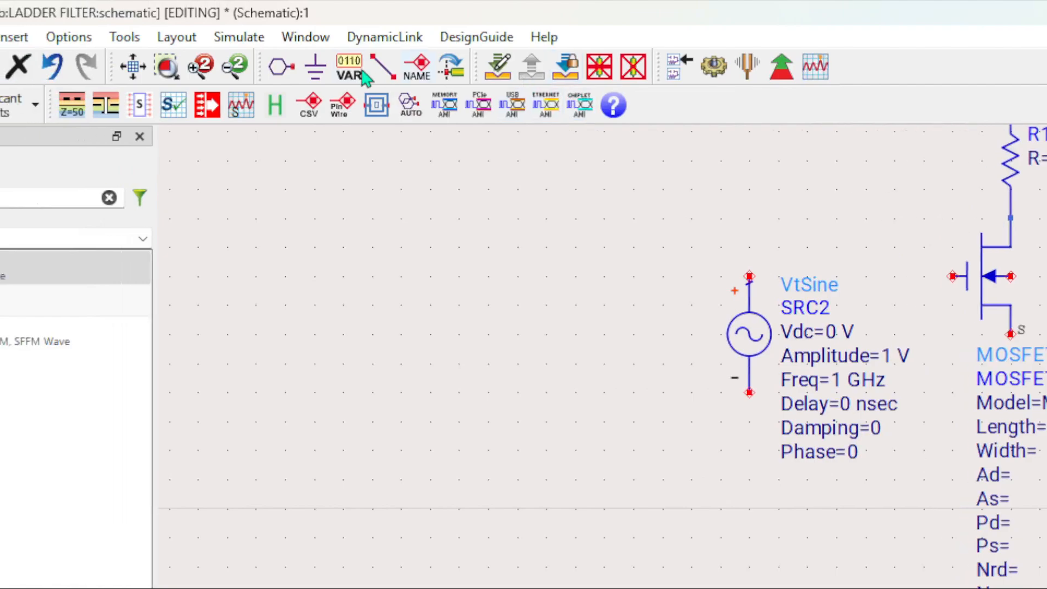
Step: Place one ground symbol beside the MOSFET's bulk terminal and another between the LEVEL1 model and the MOSFET's parameter list
click(320, 75)
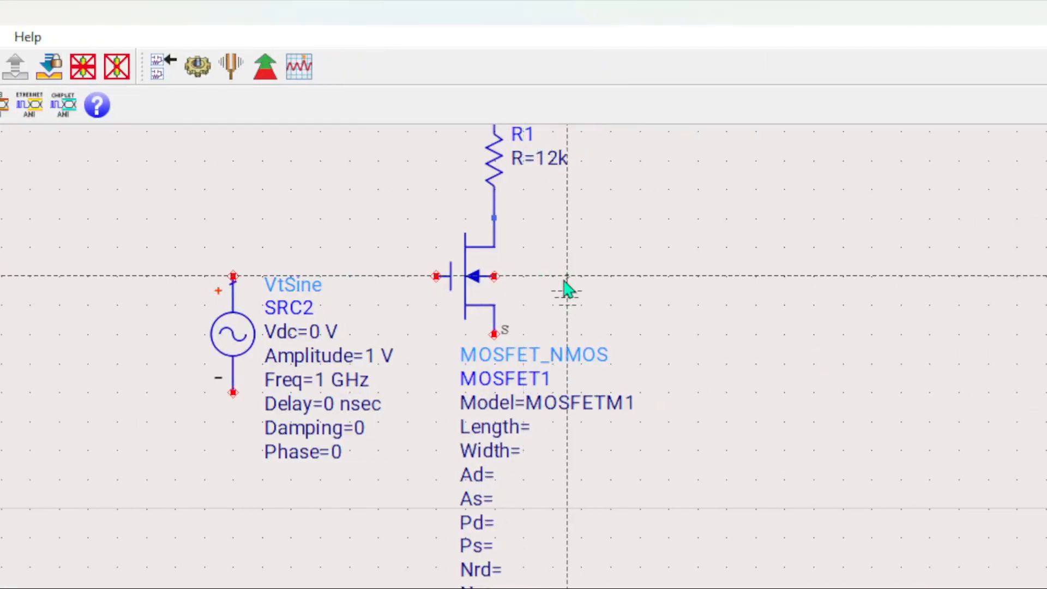
click(568, 288)
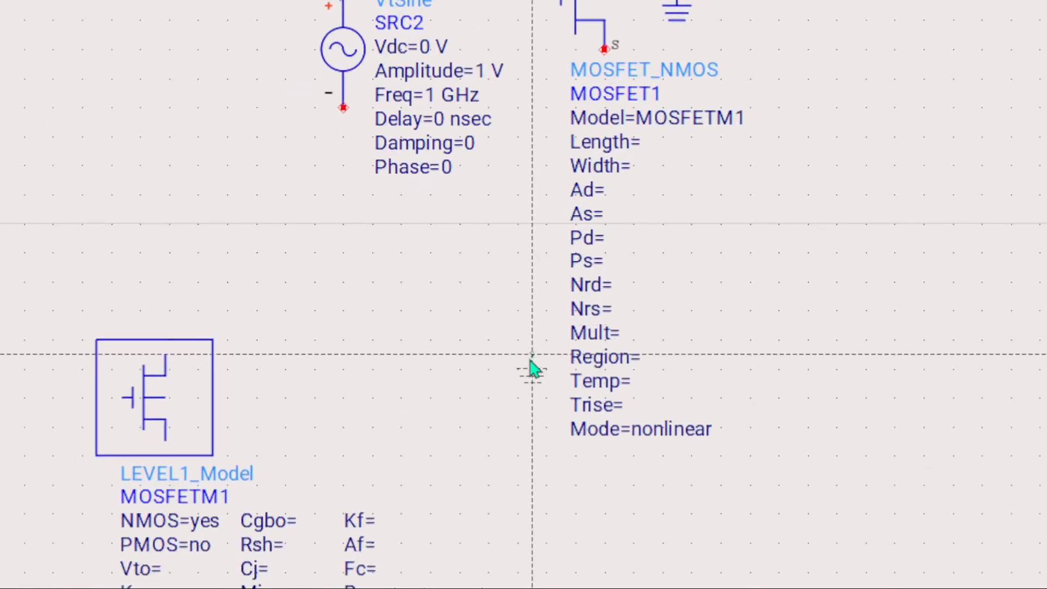
click(534, 362)
right_click(655, 353)
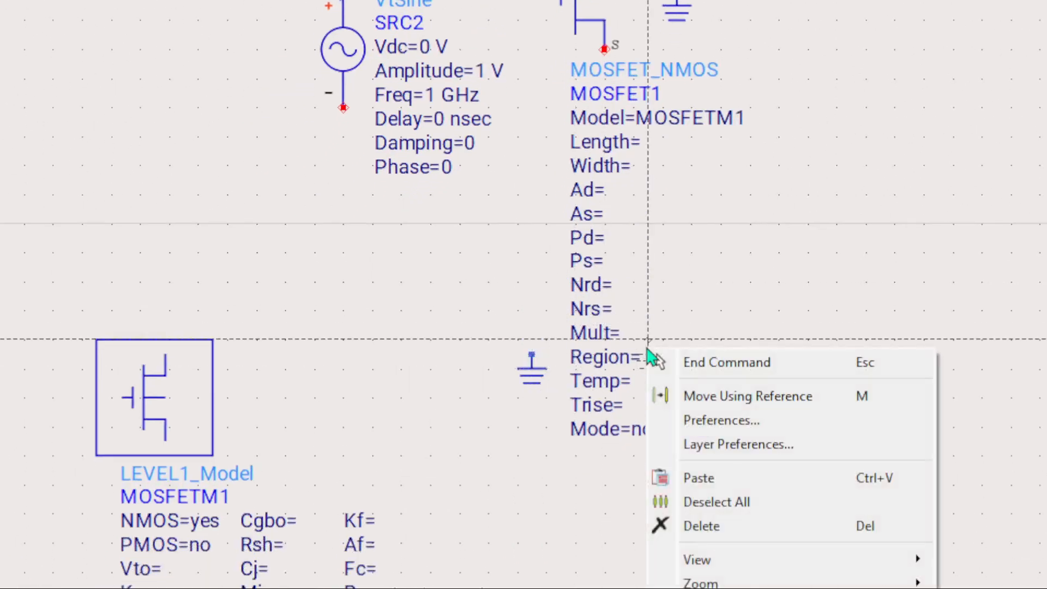
click(668, 361)
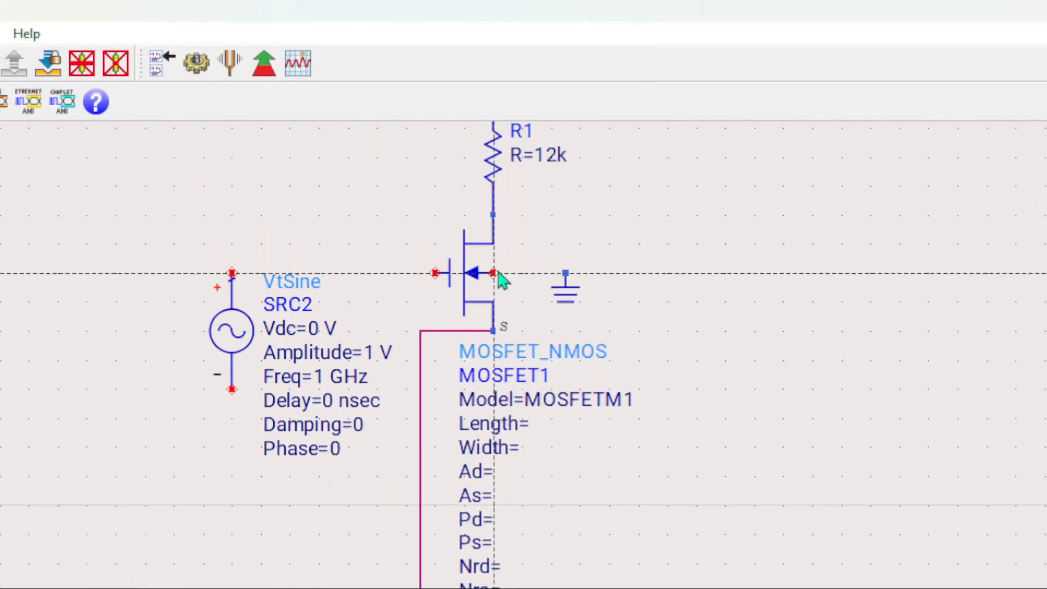
Step: Wire the MOSFET's bulk terminal to the adjacent ground and its gate to the VtSine source's positive terminal
click(493, 273)
click(565, 272)
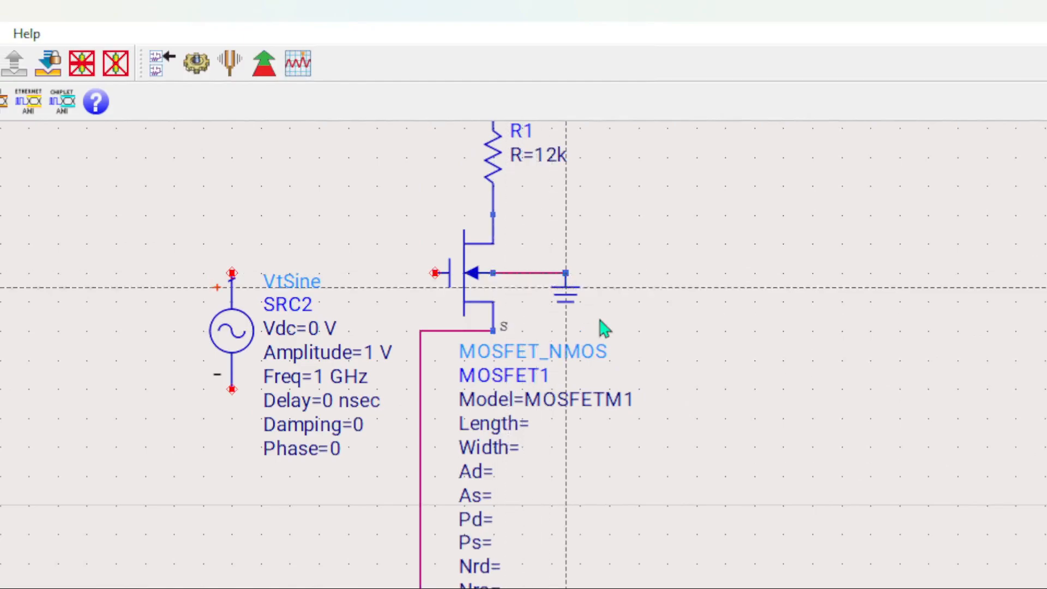
click(436, 274)
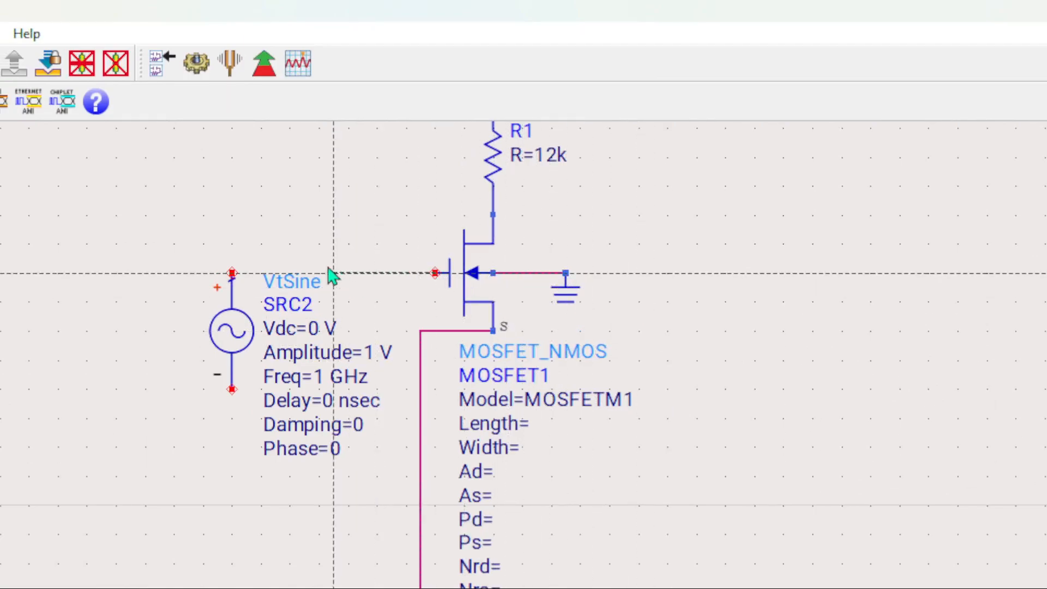
click(233, 275)
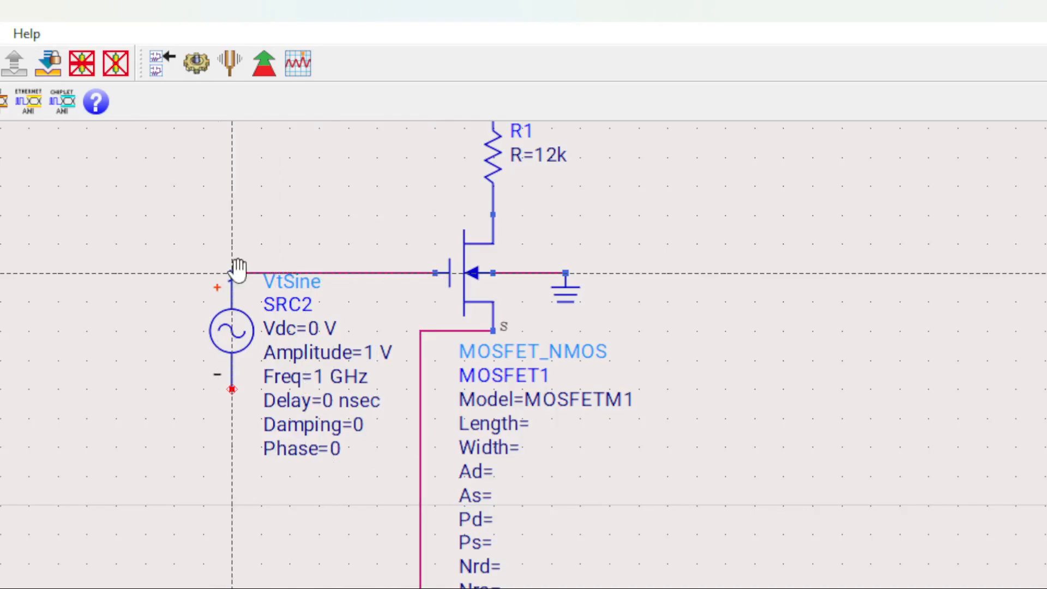
right_click(237, 269)
click(323, 286)
click(288, 483)
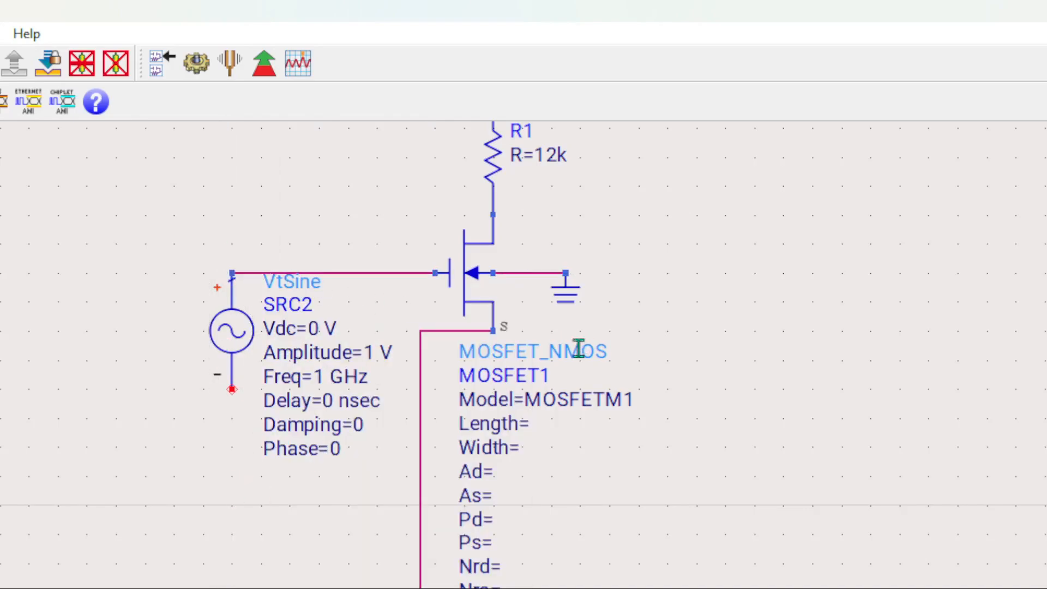
Step: Copy the bulk's ground symbol onto the negative terminal of the VtSine source
click(565, 311)
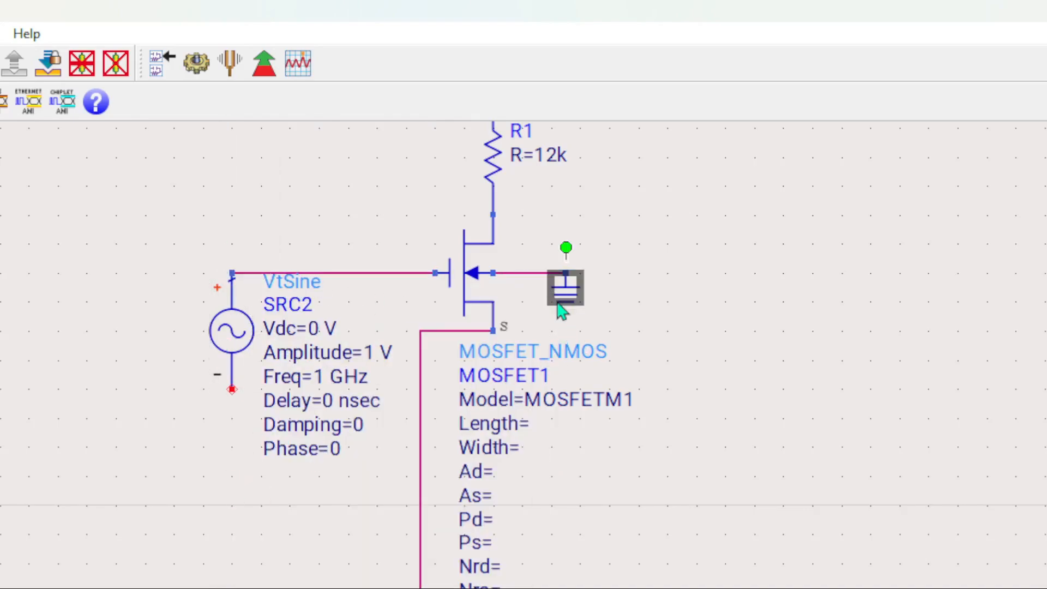
click(232, 398)
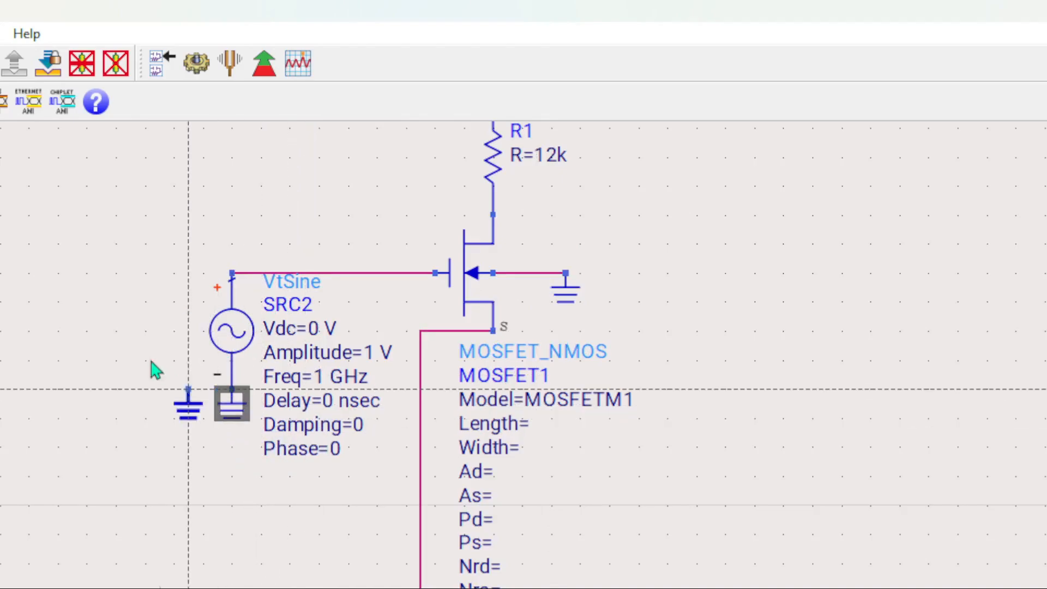
right_click(155, 371)
click(185, 369)
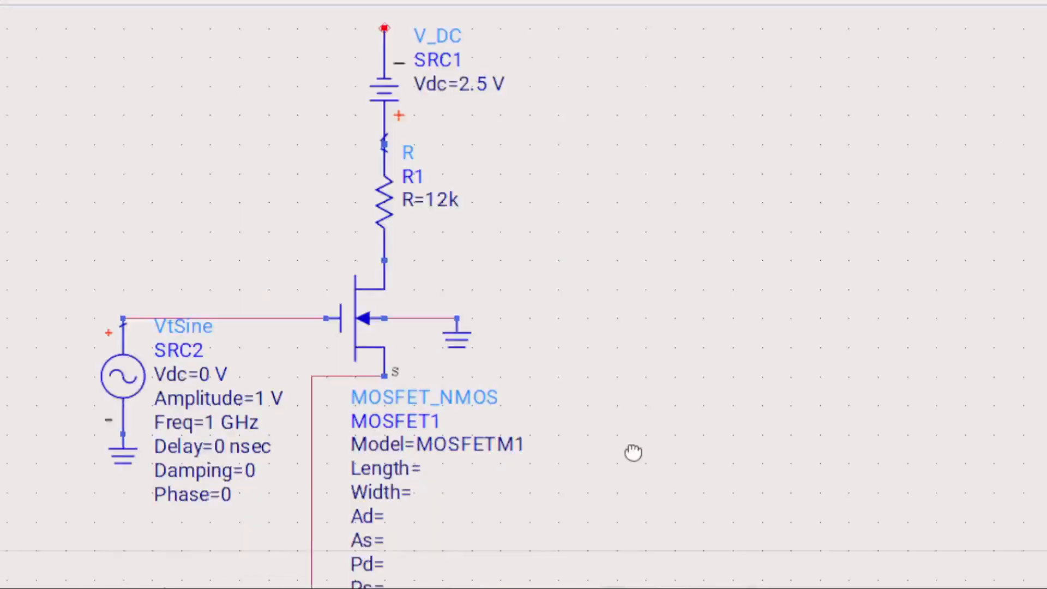
Step: Place a ground symbol beside the V_DC source's negative terminal, level with that terminal
drag(633, 452, 641, 393)
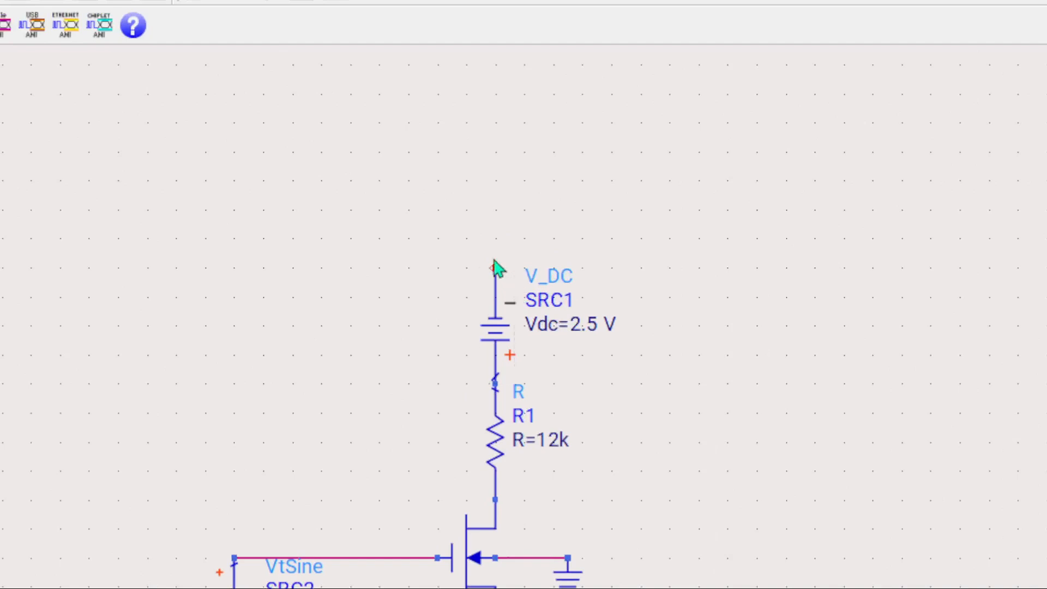
drag(430, 482, 443, 315)
key(ctrl+g)
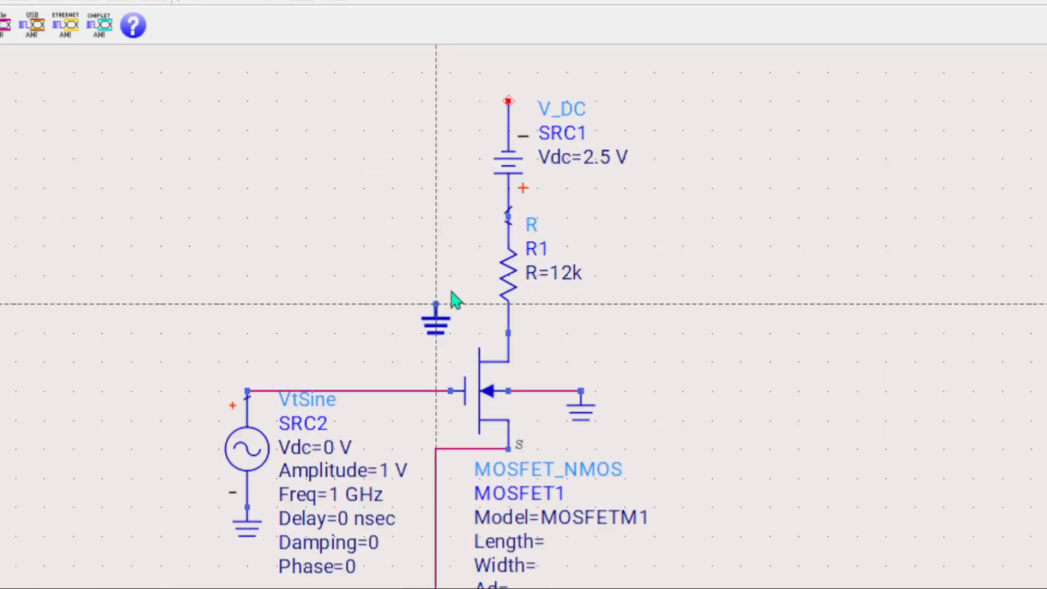
click(476, 104)
right_click(683, 173)
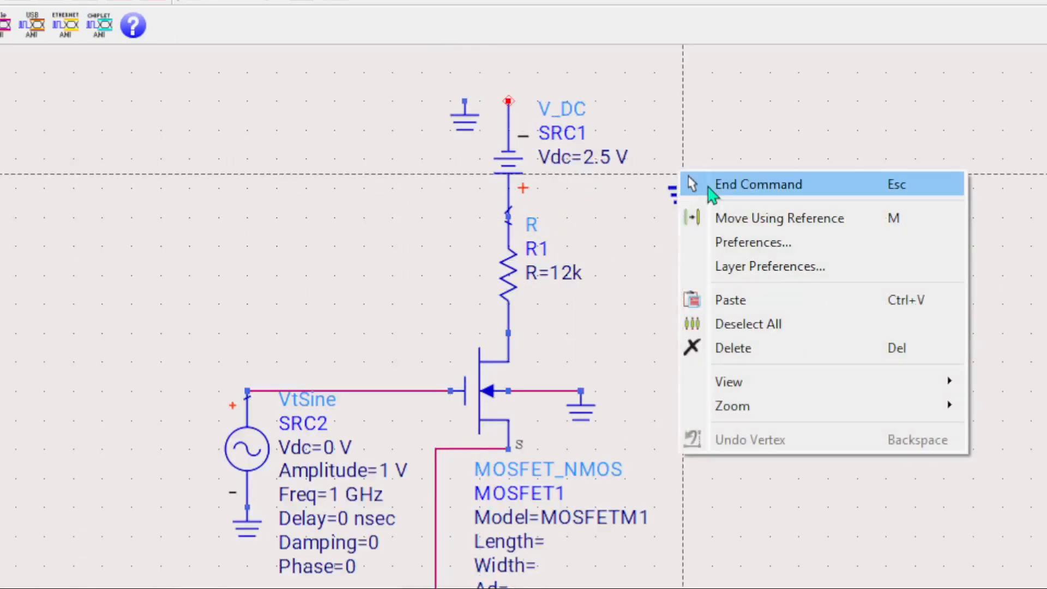
click(710, 185)
Step: Wire the V_DC source's negative terminal to the ground symbol beside it
scroll(702, 316, up, 3)
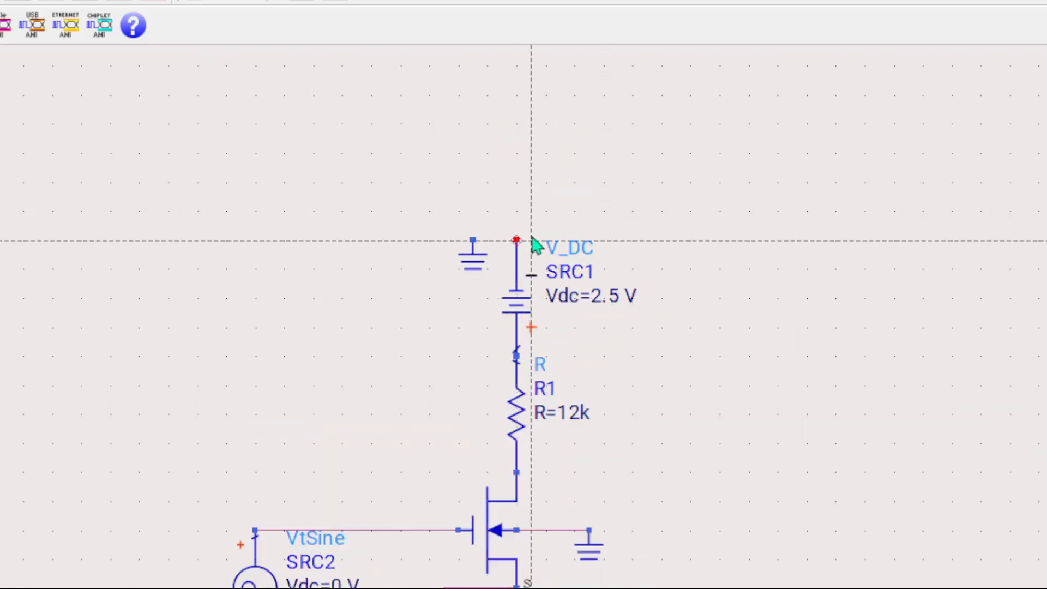
click(516, 240)
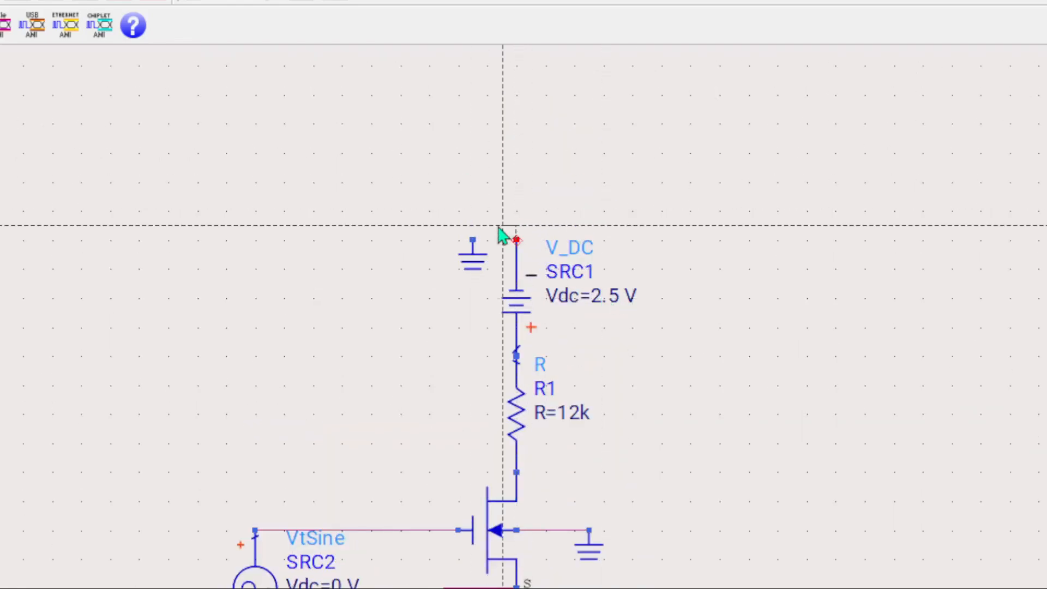
click(473, 241)
right_click(476, 242)
click(518, 246)
scroll(591, 404, down, 6)
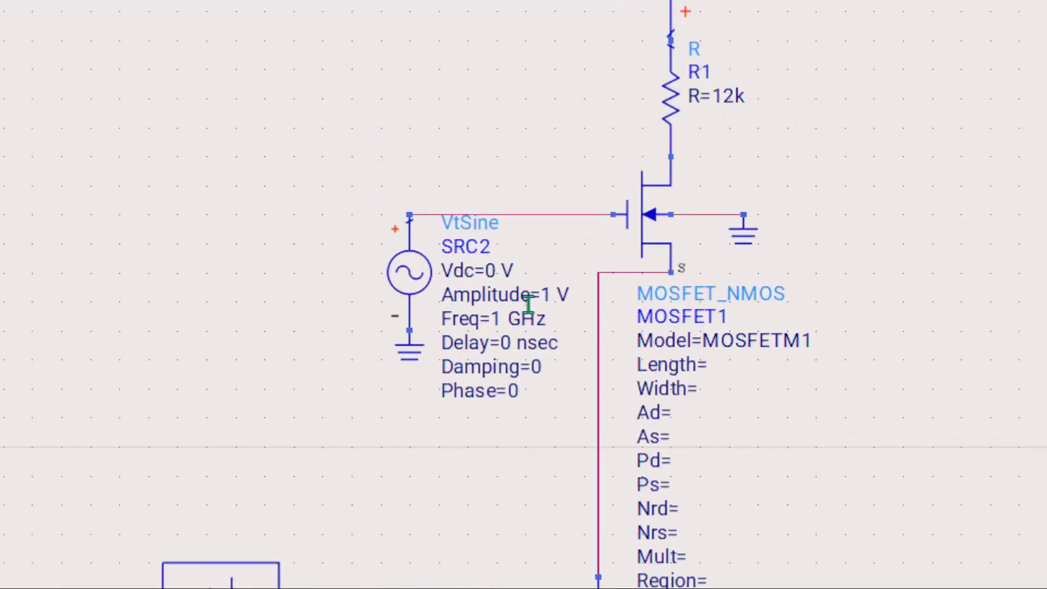
Step: Set the VtSine source's frequency to 1KHz directly in its on-schematic annotation
click(520, 308)
click(506, 319)
double_click(514, 319)
key(Left)
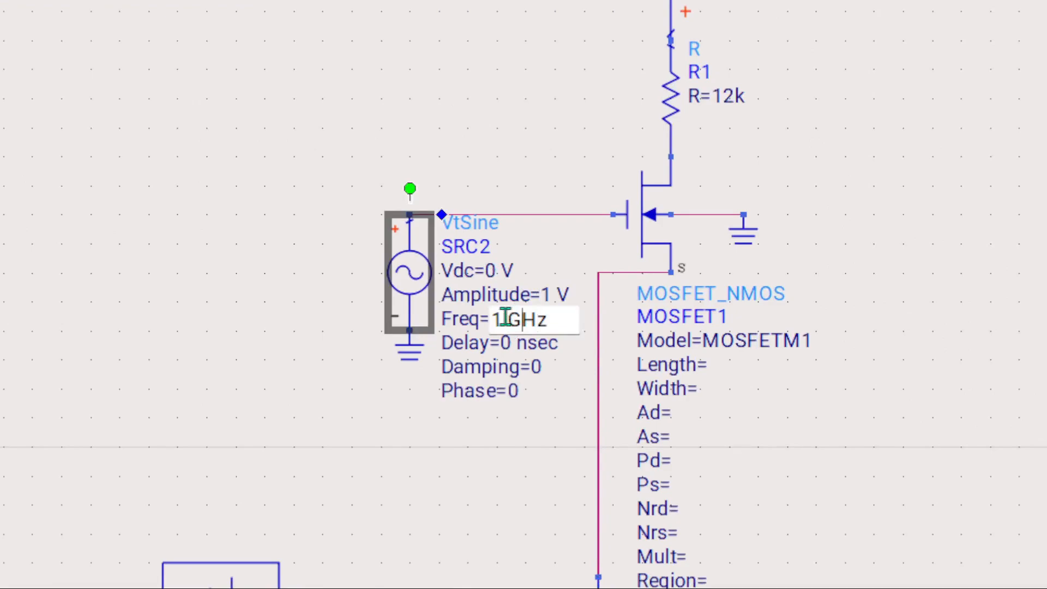
text(k)
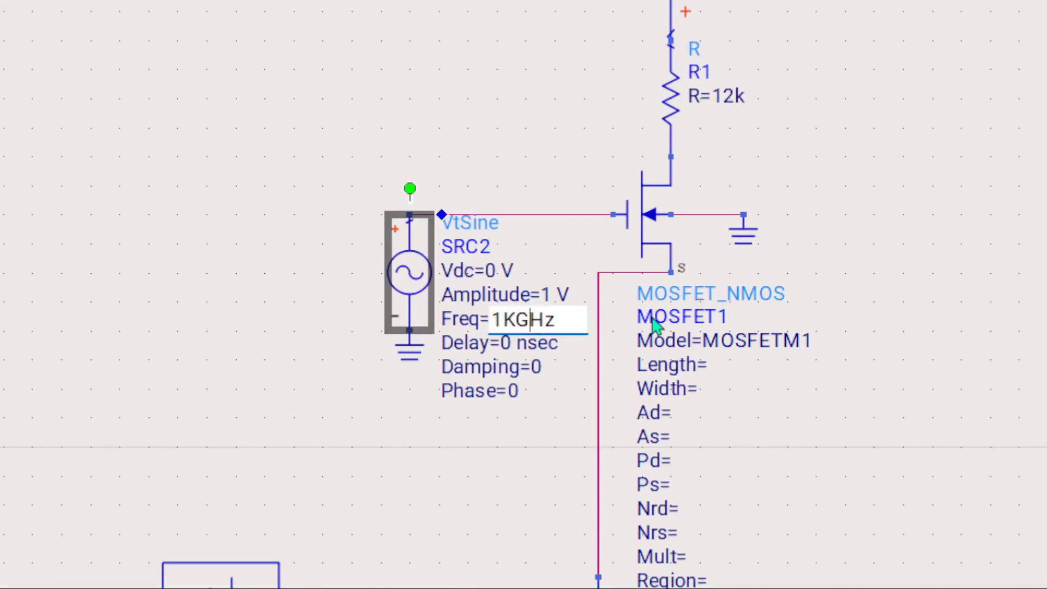
key(BackSpace)
click(309, 307)
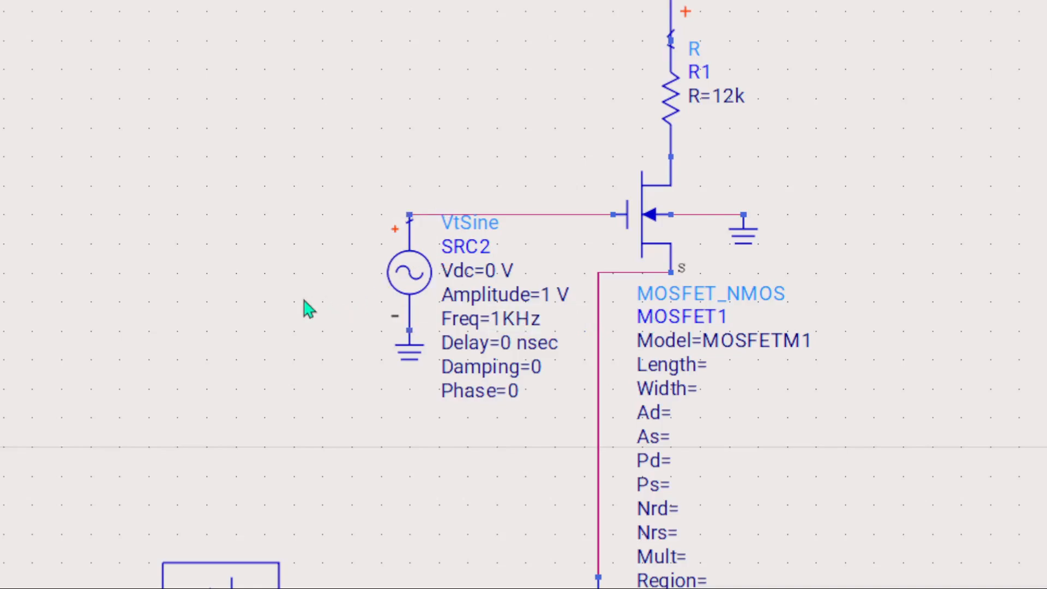
Step: Set the VtSine source's Freq instance parameter to 1, with kHz selected as its unit
double_click(404, 278)
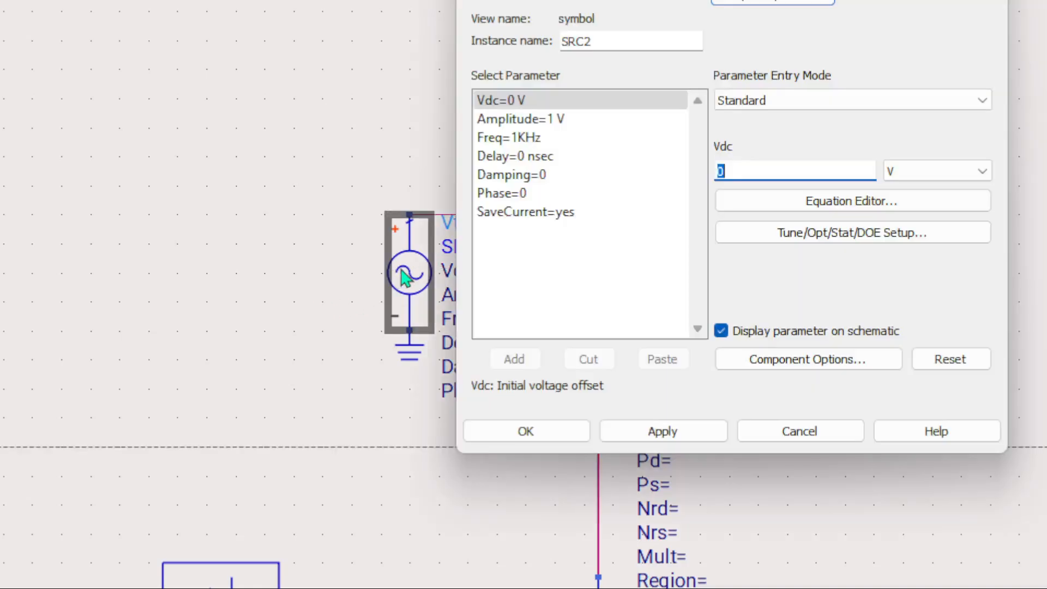
click(591, 143)
click(768, 171)
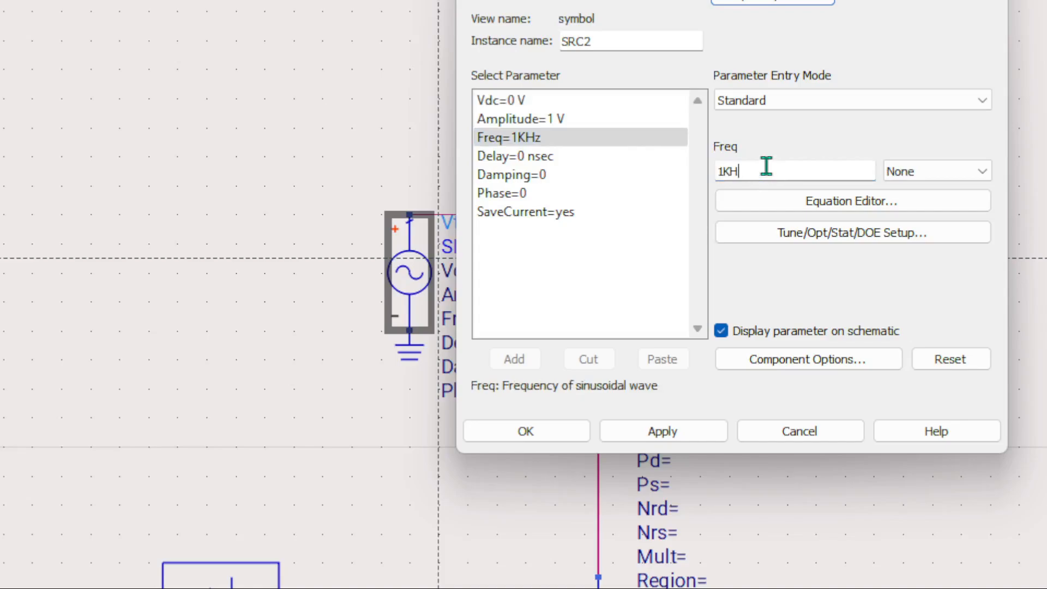
key(BackSpace)
key(BackSpace)
click(918, 180)
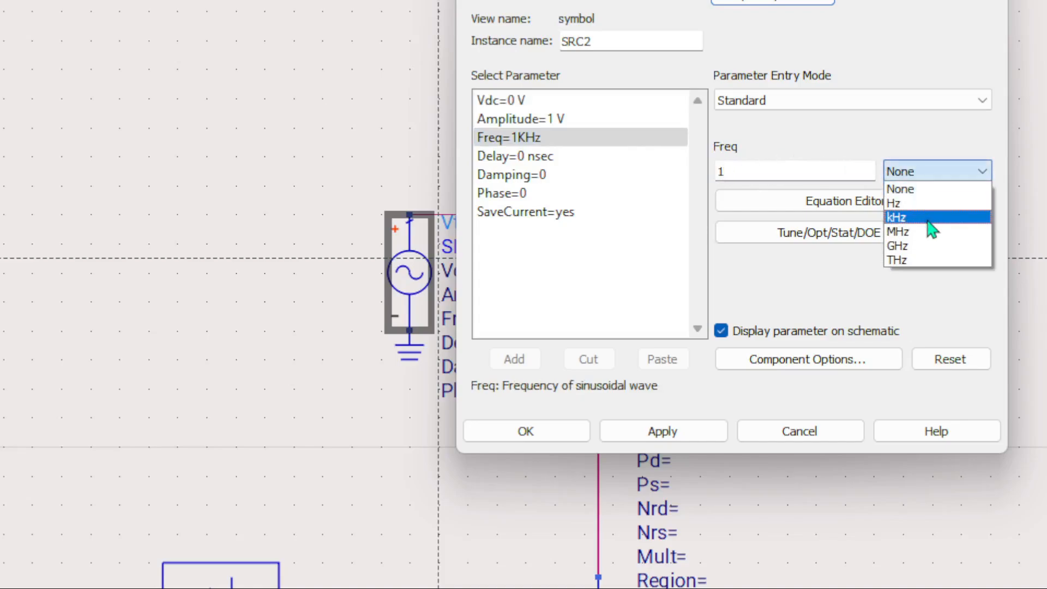
click(929, 219)
Step: Set the VtSine source's amplitude to 100 mV and its Vdc offset to 1.7 V, and apply the parameters
click(586, 120)
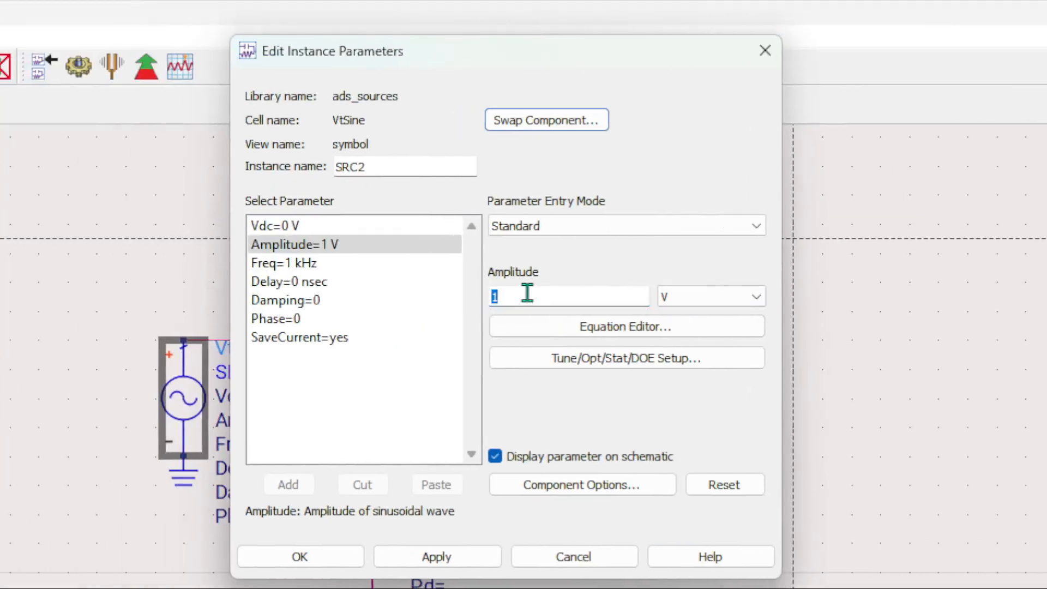
text(100)
click(749, 297)
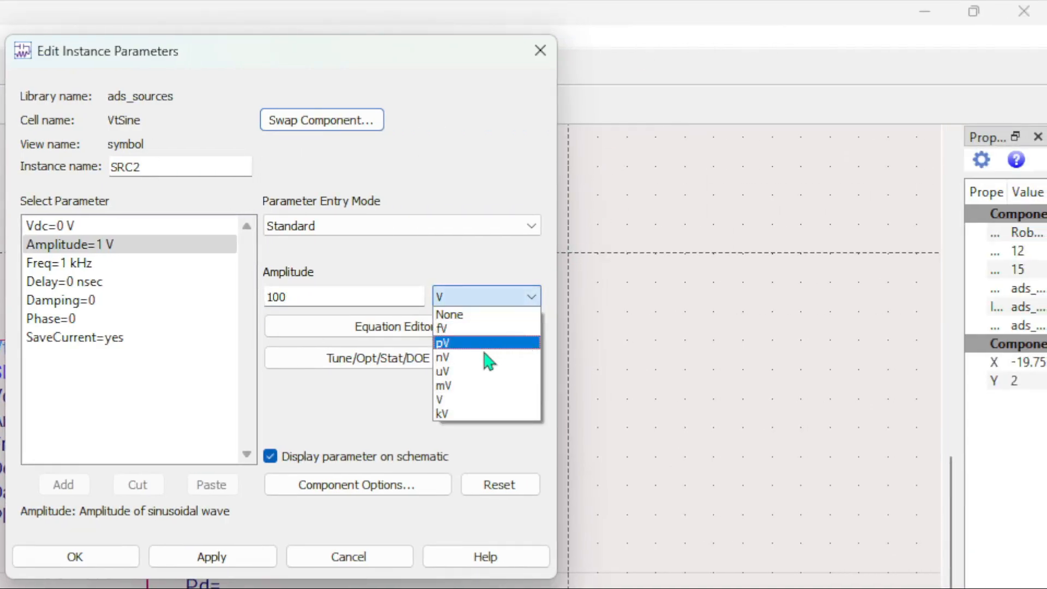
click(480, 386)
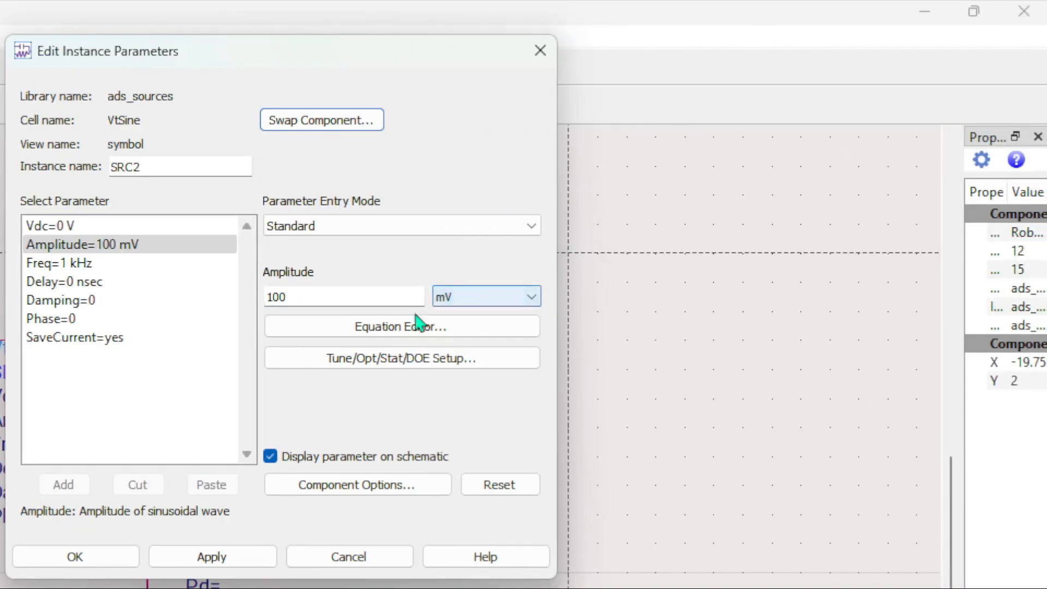
click(133, 226)
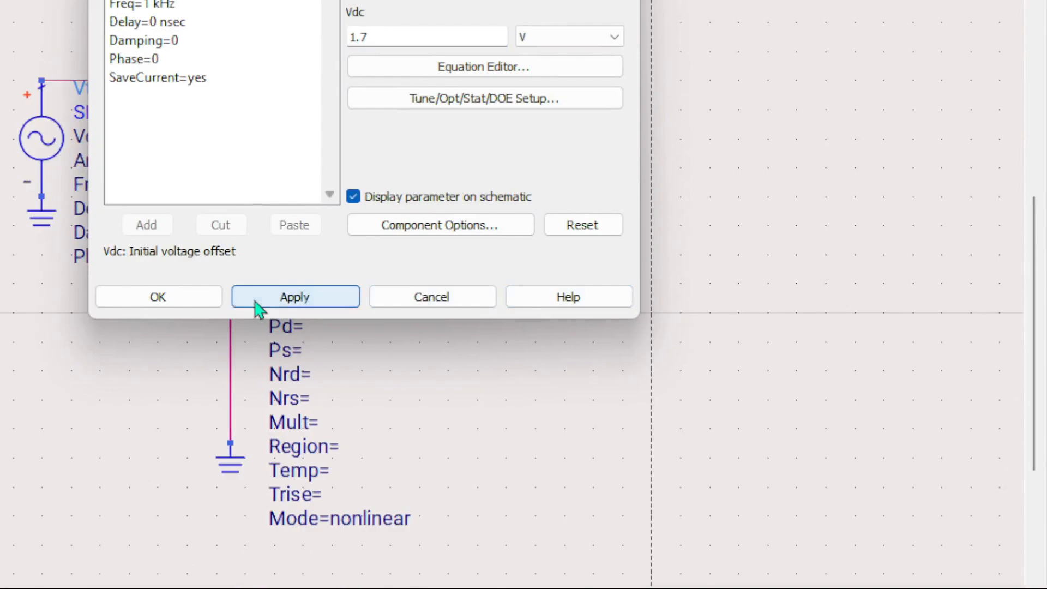
click(213, 302)
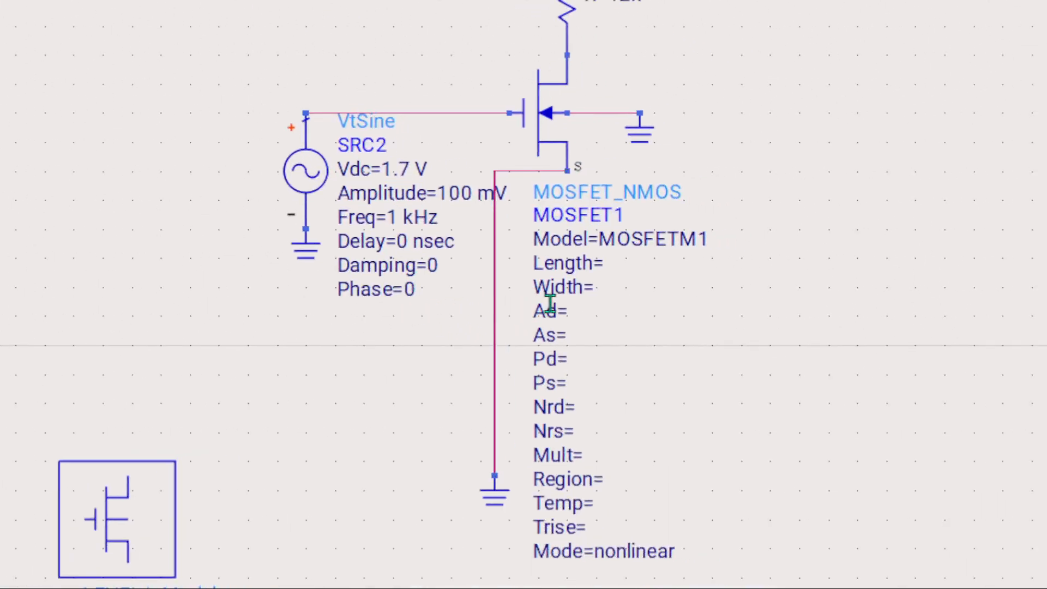
Step: Enter 1u-6 as the MOSFET_NMOS instance's Length parameter on the schematic
double_click(617, 260)
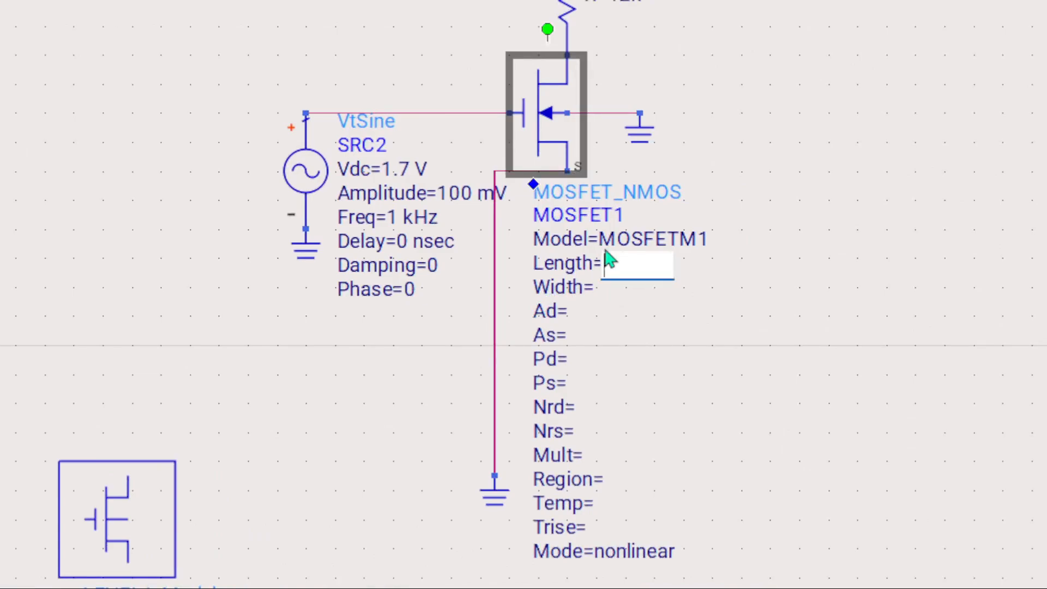
text(1)
text(E-6)
key(Left)
key(Left)
key(BackSpace)
text(u)
Step: Set the MOSFET_NMOS instance's Width parameter to 20e-6
click(625, 297)
click(596, 287)
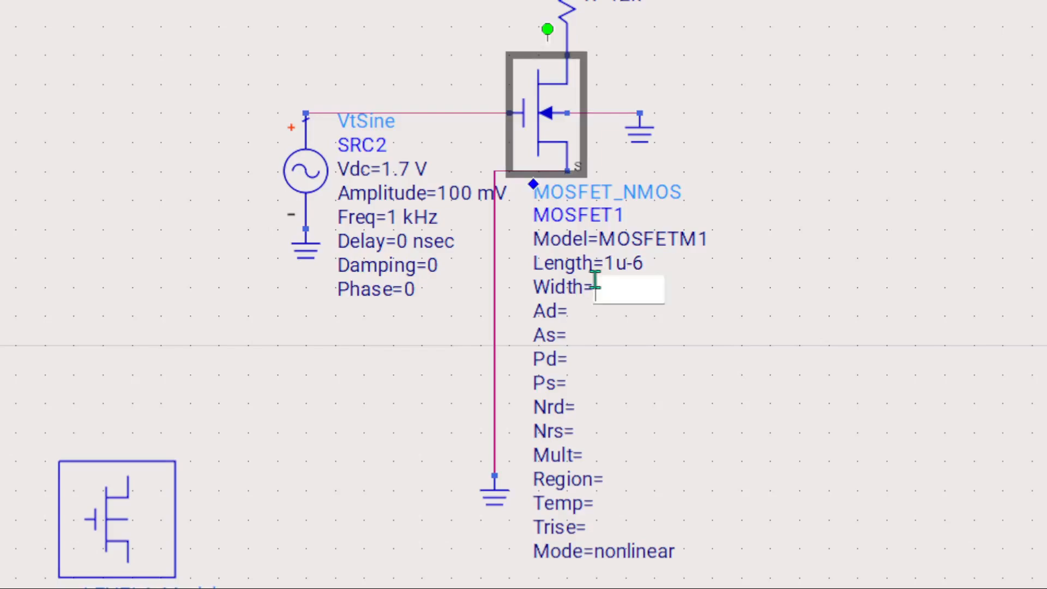
text(20)
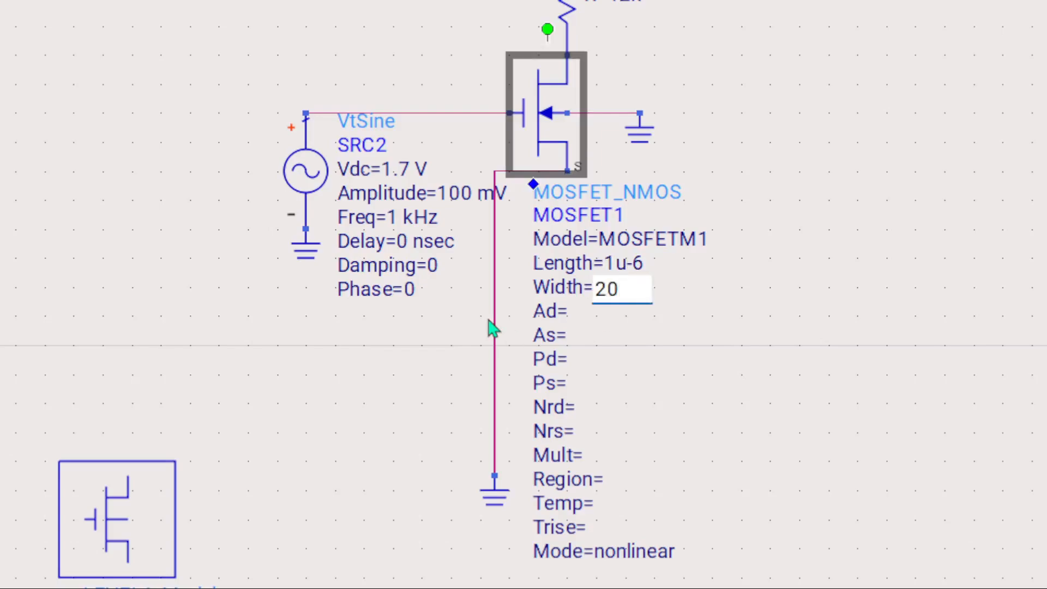
text(u)
key(BackSpace)
text(e-6)
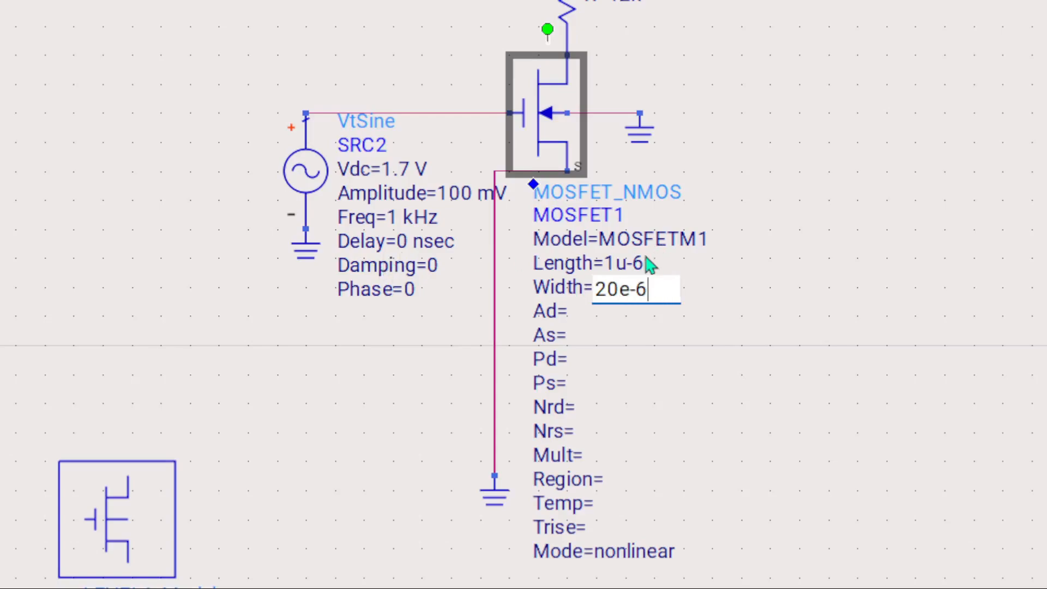
click(621, 271)
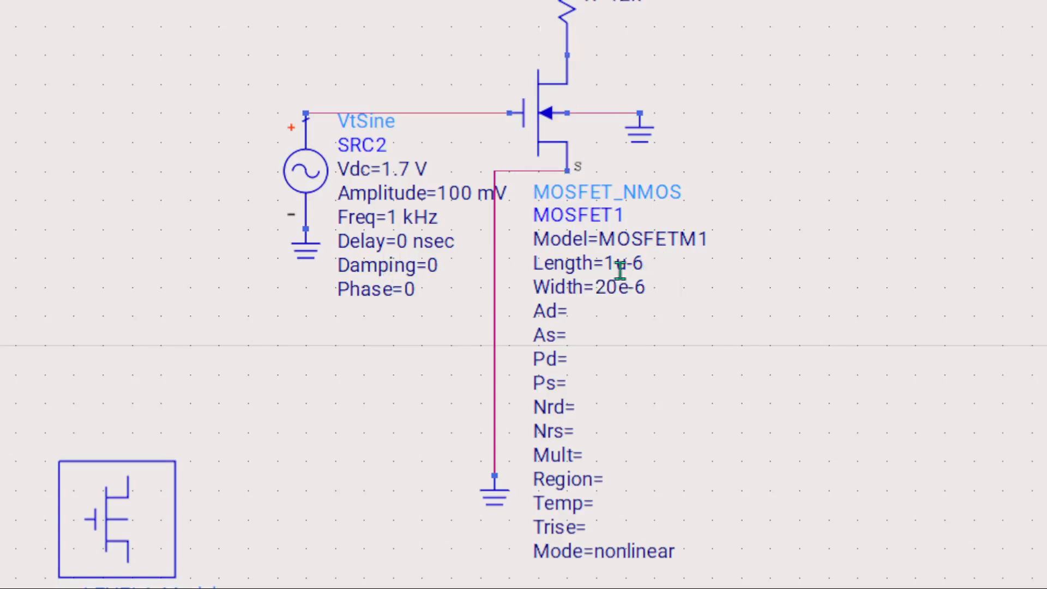
Step: Correct the MOSFET_NMOS instance's Length parameter to 1e-6
click(632, 262)
click(630, 272)
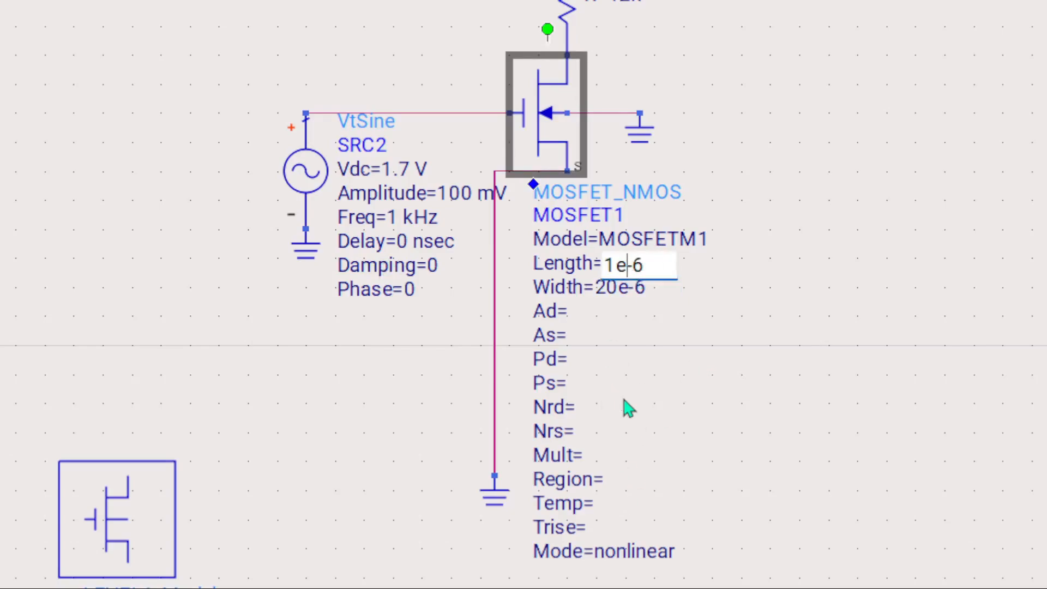
click(938, 383)
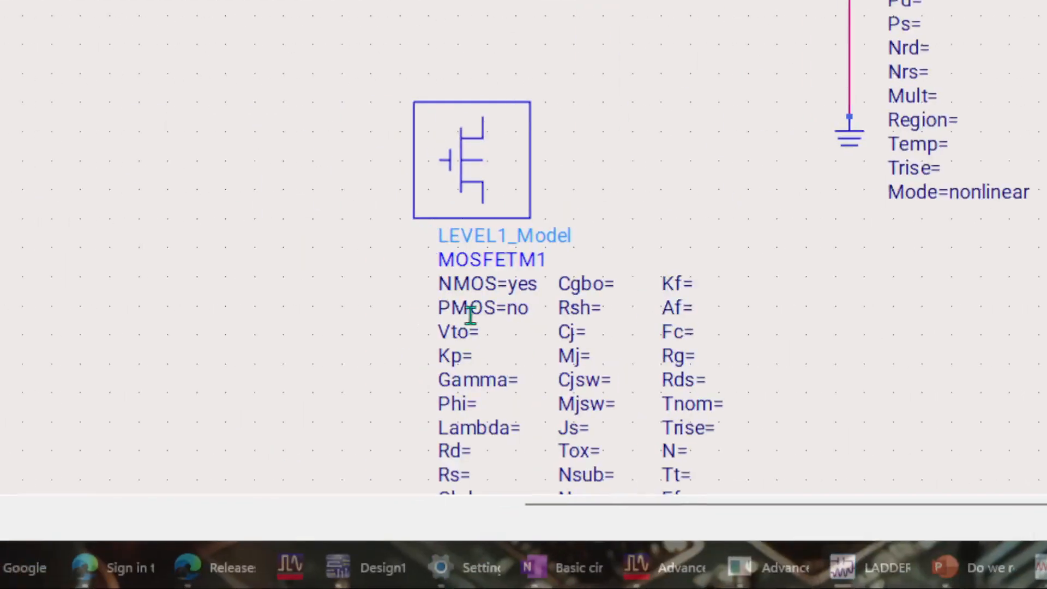
Step: Set the threshold voltage Vto of the LEVEL1 MOSFET model to 1.5
scroll(665, 181, down, 1)
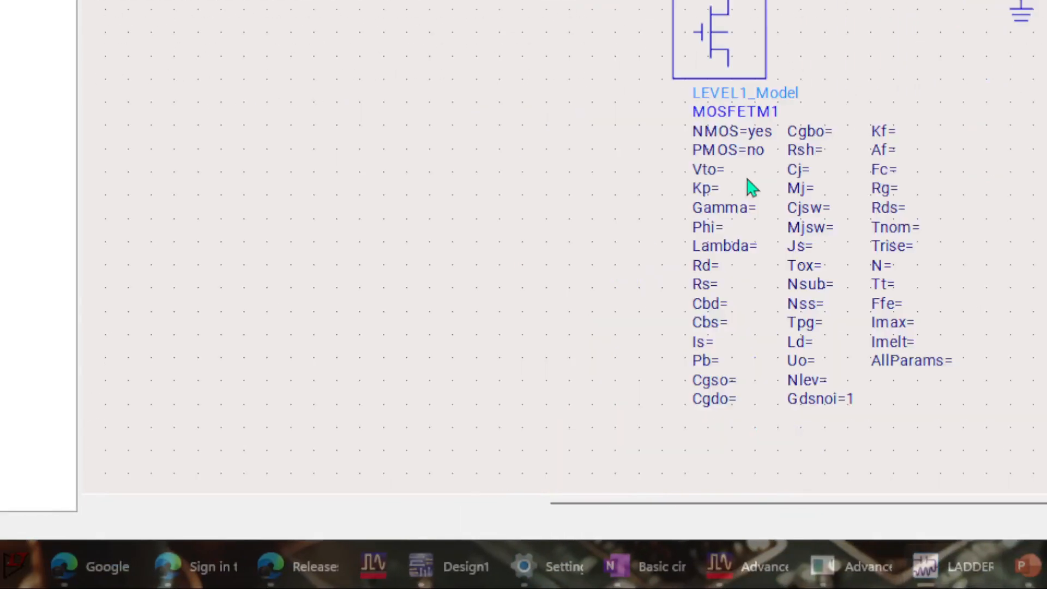
scroll(816, 93, up, 2)
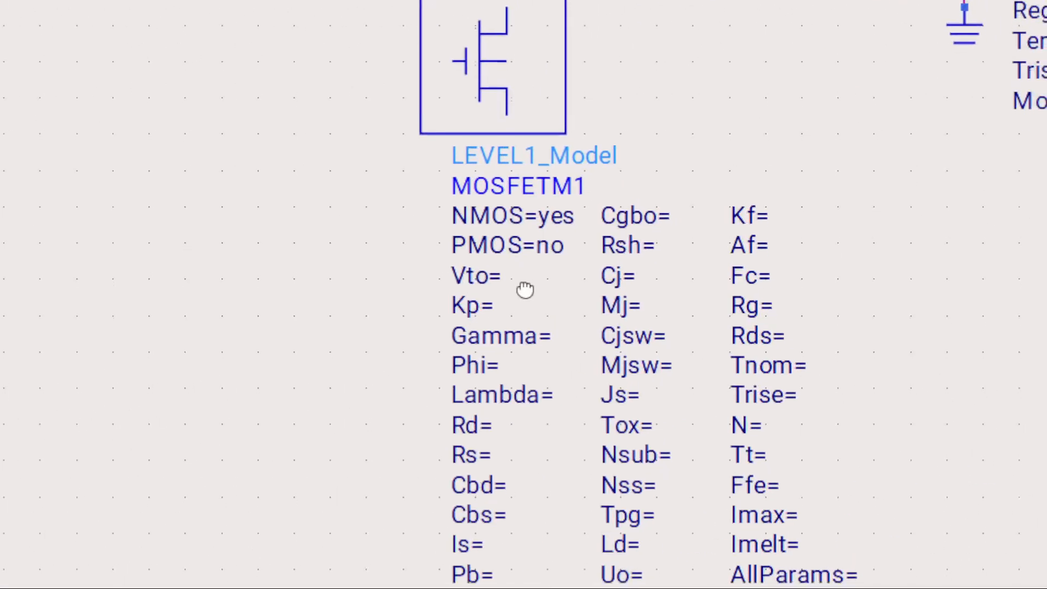
click(497, 277)
text(1.7)
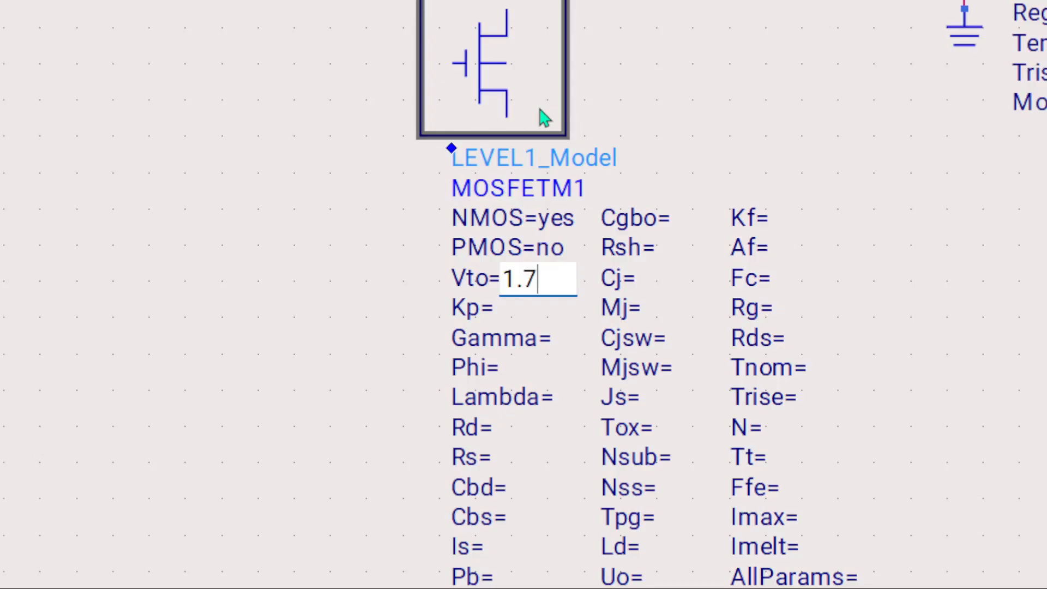
key(BackSpace)
text(5)
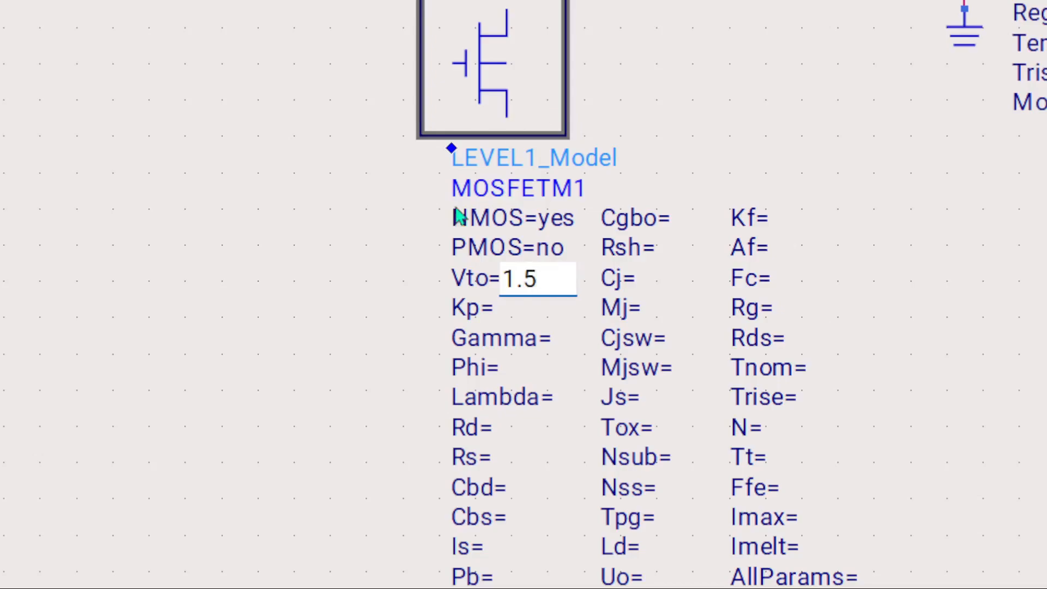
text(V)
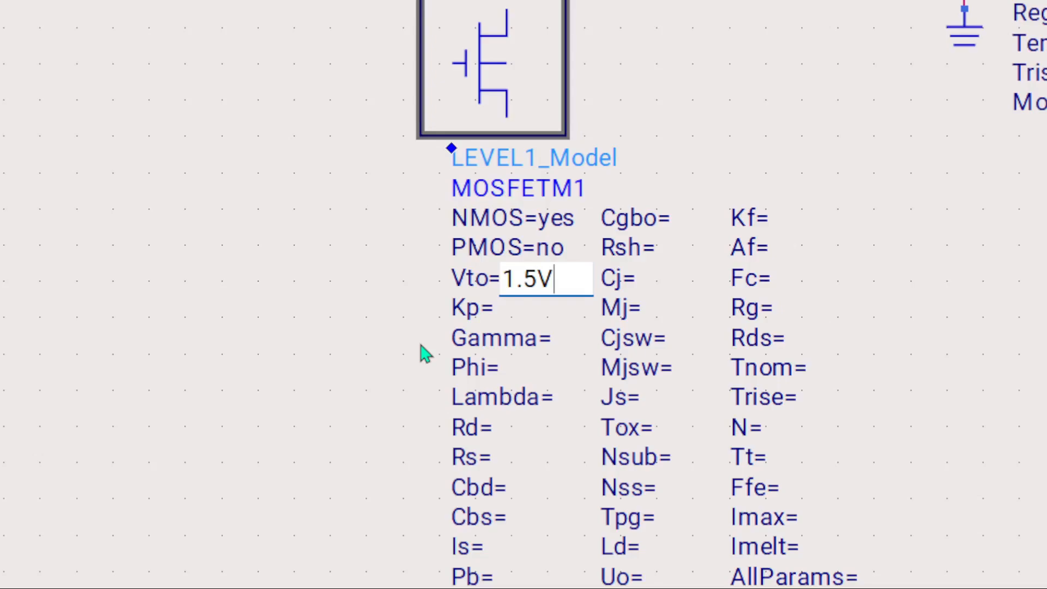
key(BackSpace)
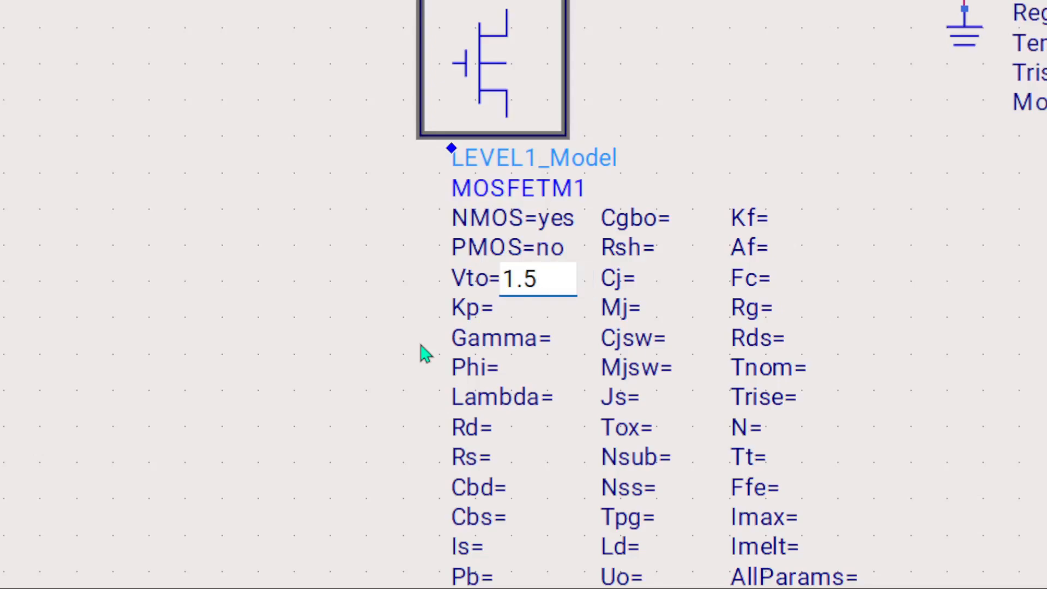
click(373, 316)
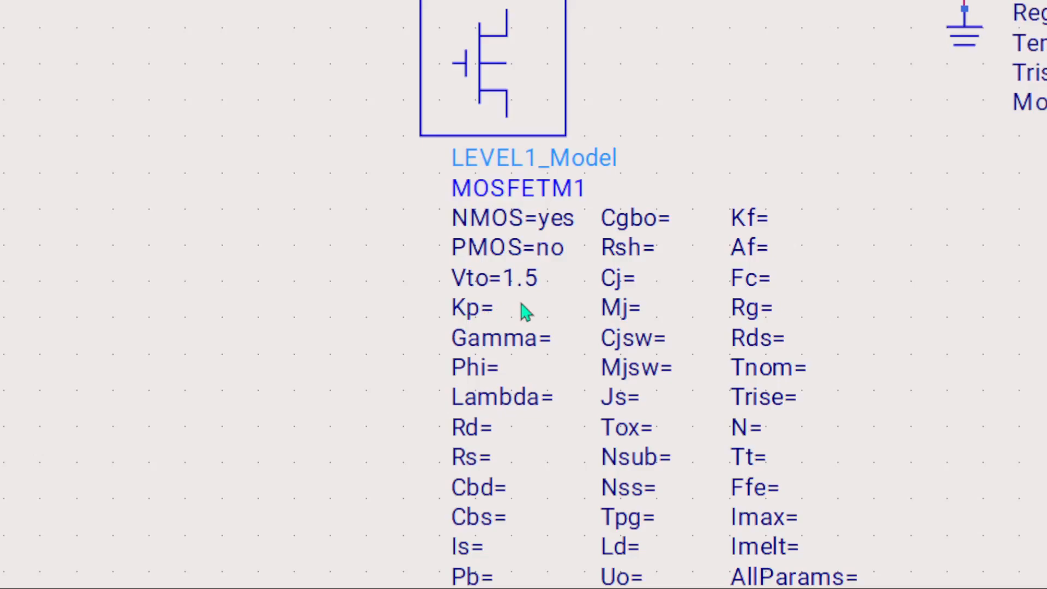
Step: Set the Kp parameter of the LEVEL1 MOSFET model to 80e-6
click(494, 305)
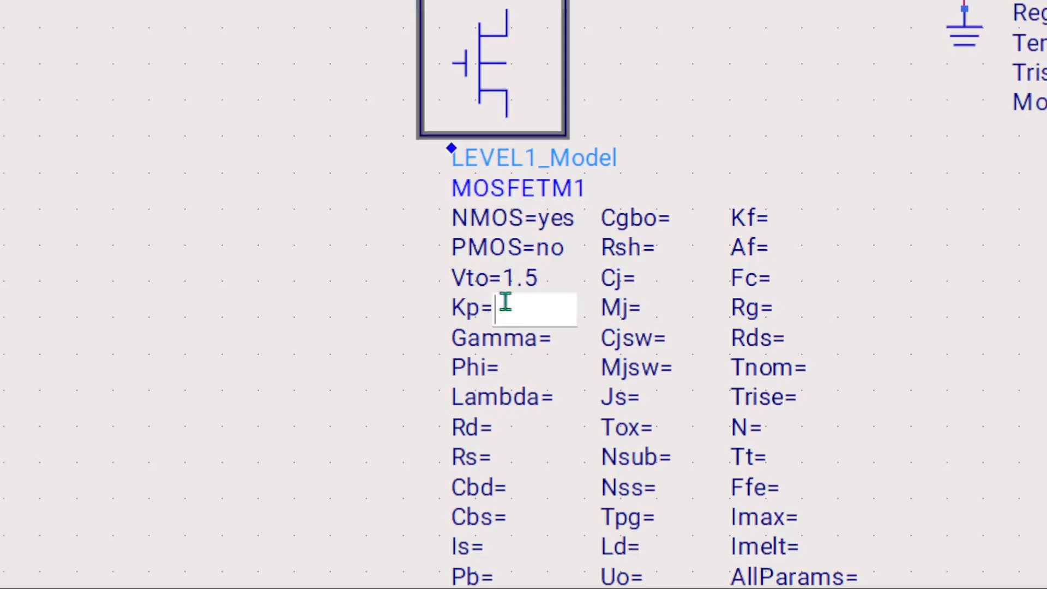
text(80)
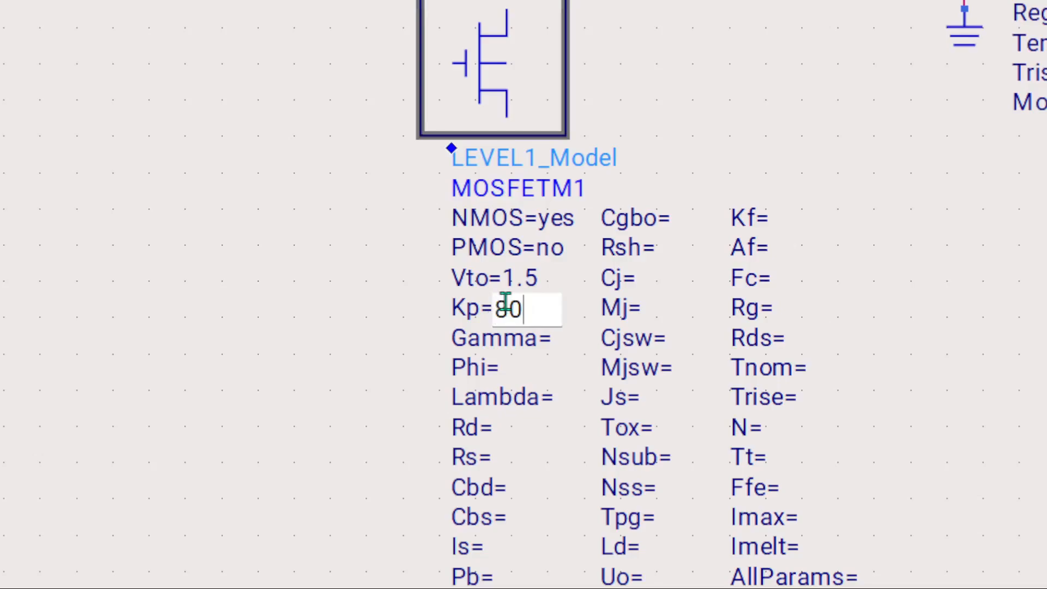
text(e-6)
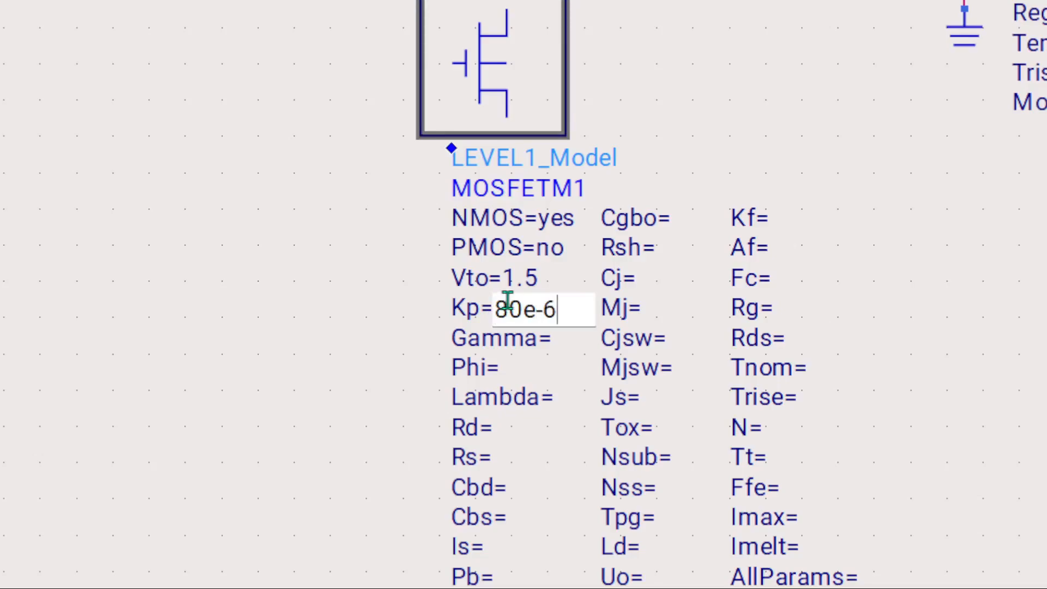
click(567, 420)
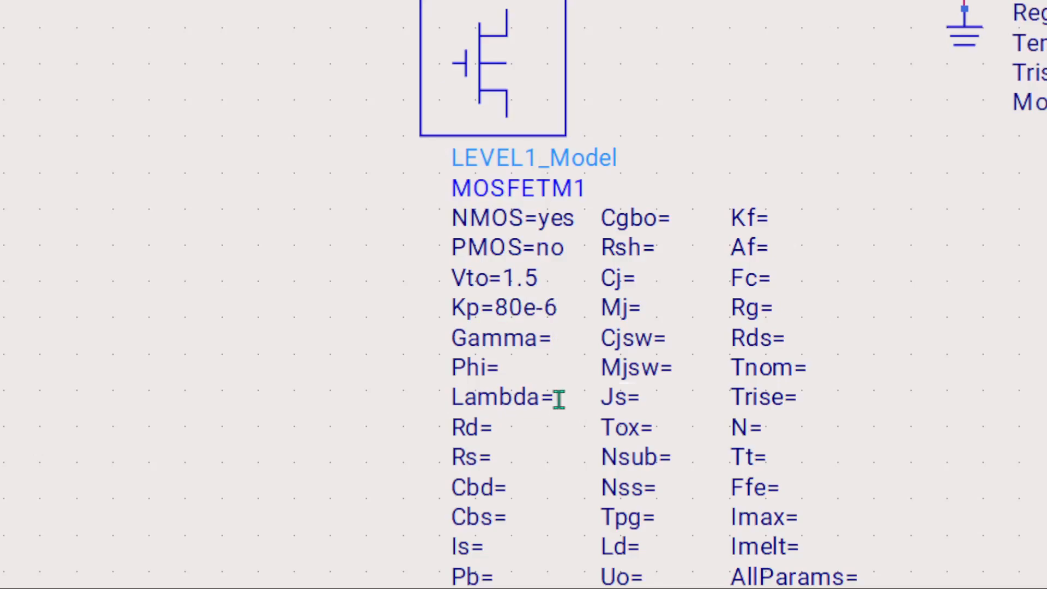
Step: Set the Lambda parameter of the LEVEL1 MOSFET model to 0.02
click(556, 397)
text(0,)
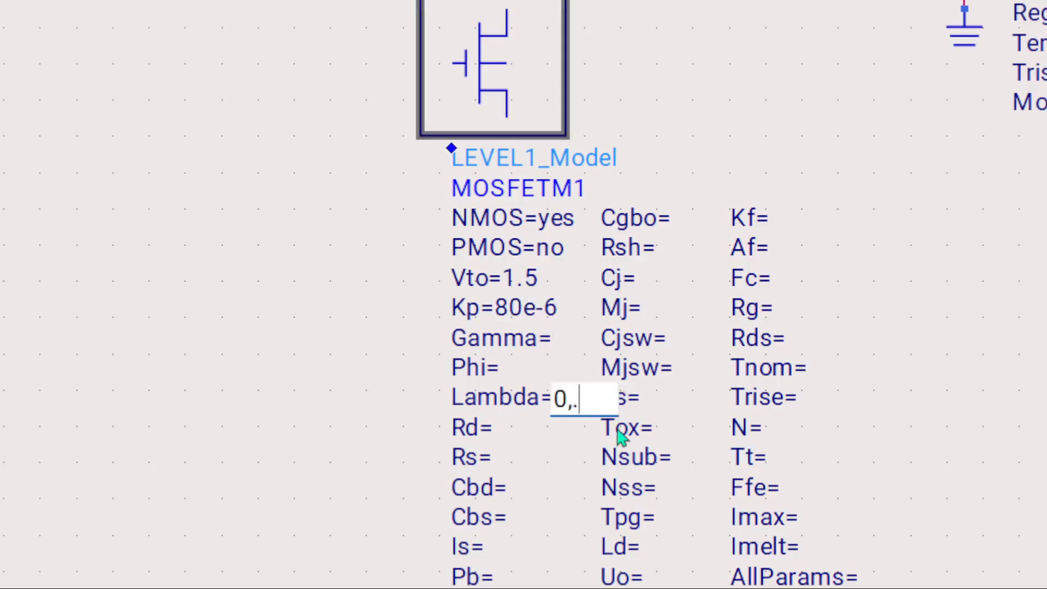
key(BackSpace)
text(.02)
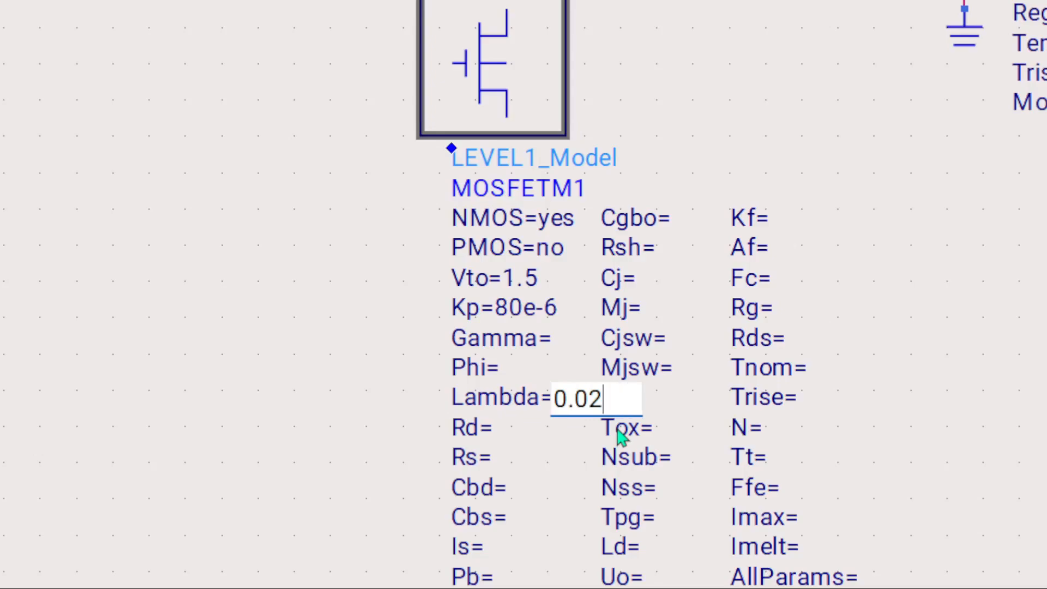
click(1022, 431)
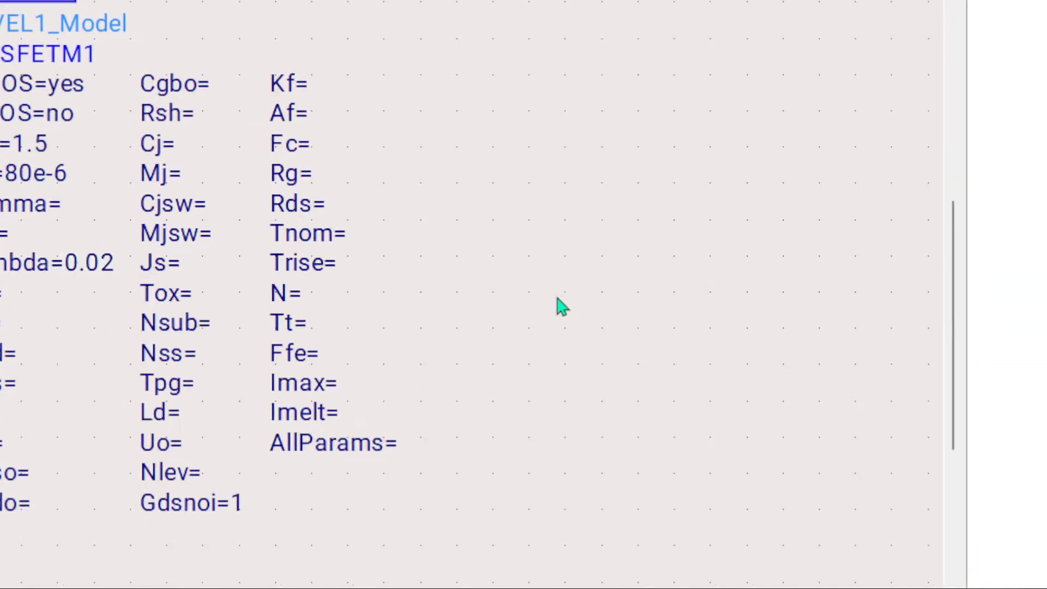
Step: Bring the whole circuit back into view and clear the VtSine search from the parts library
drag(555, 300, 212, 417)
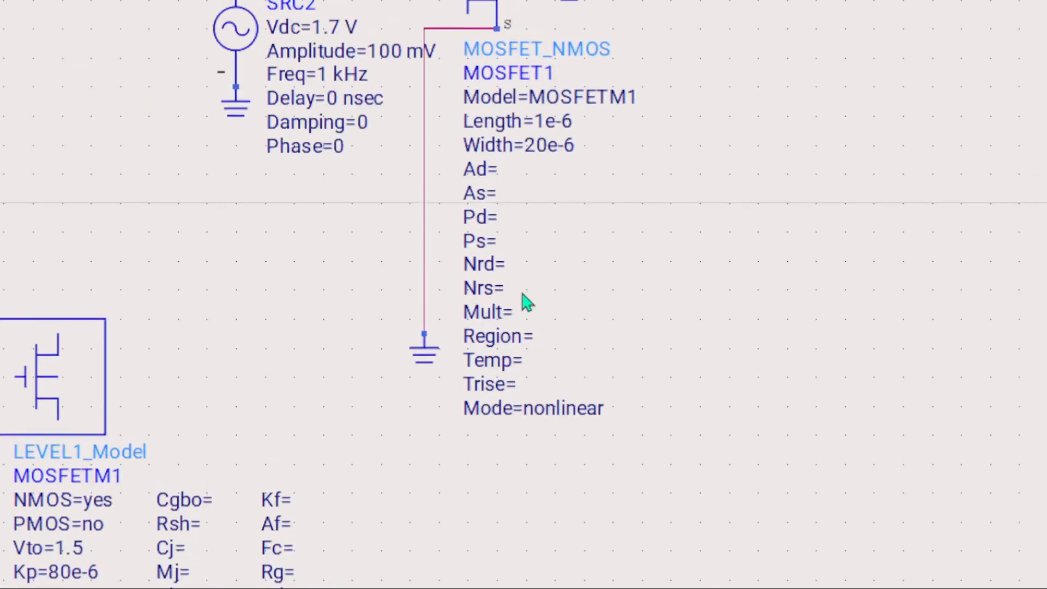
scroll(522, 293, down, 1)
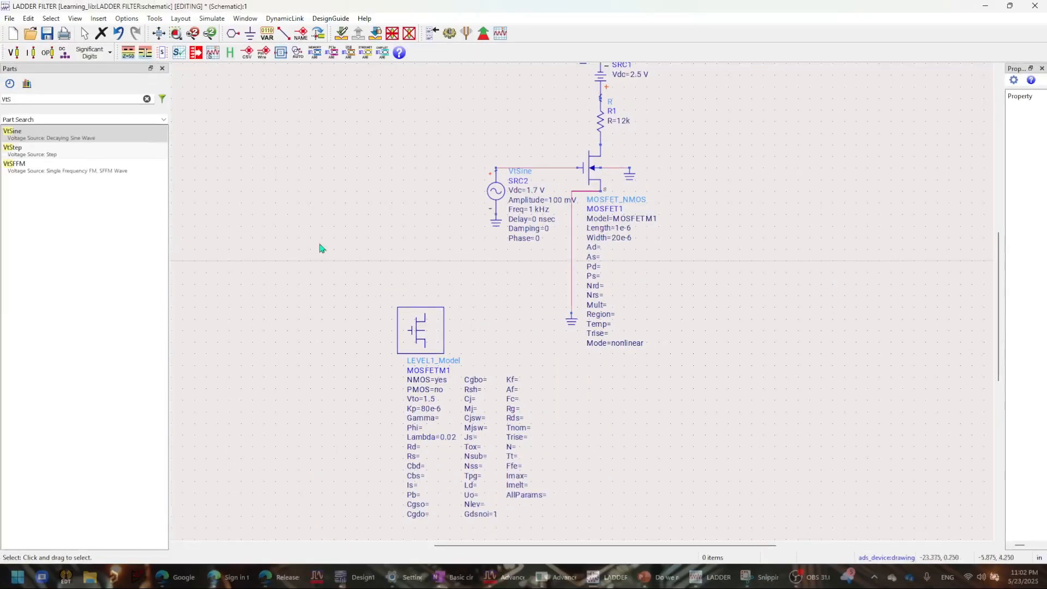
click(145, 98)
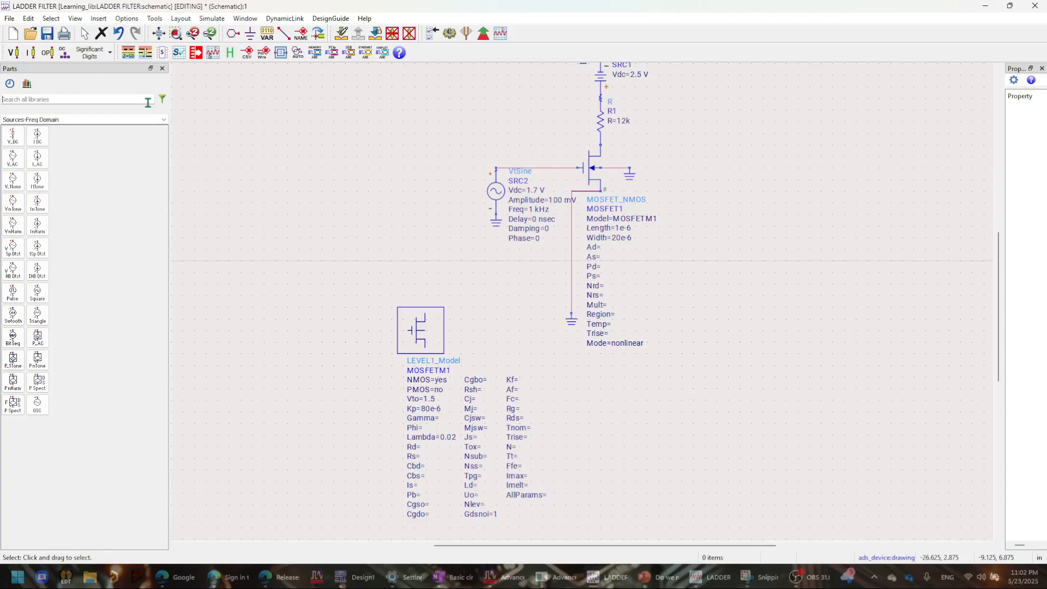
text(TRT)
key(BackSpace)
key(BackSpace)
text(ra)
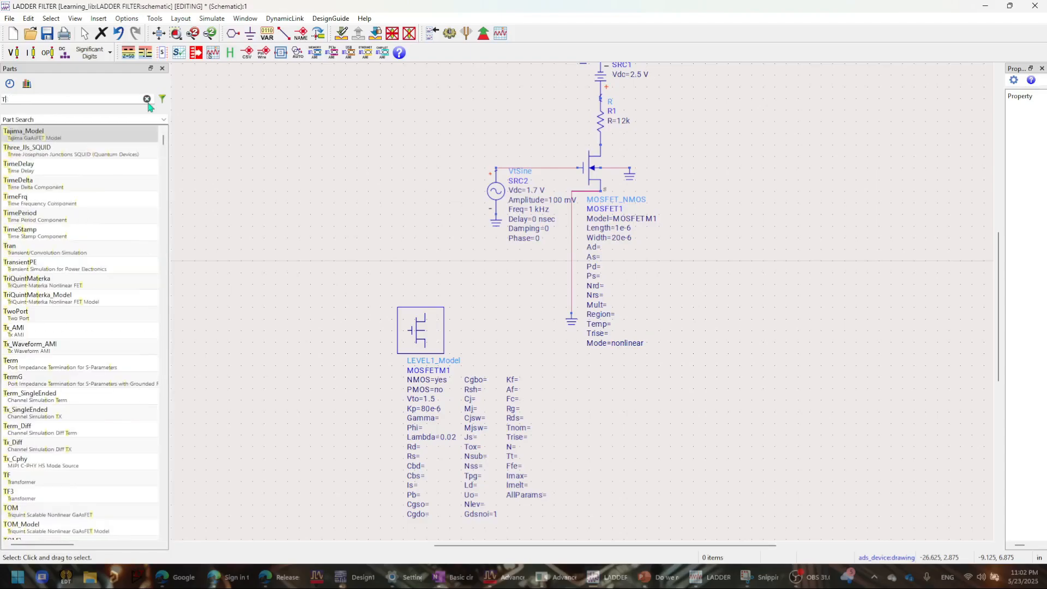
text(nsi)
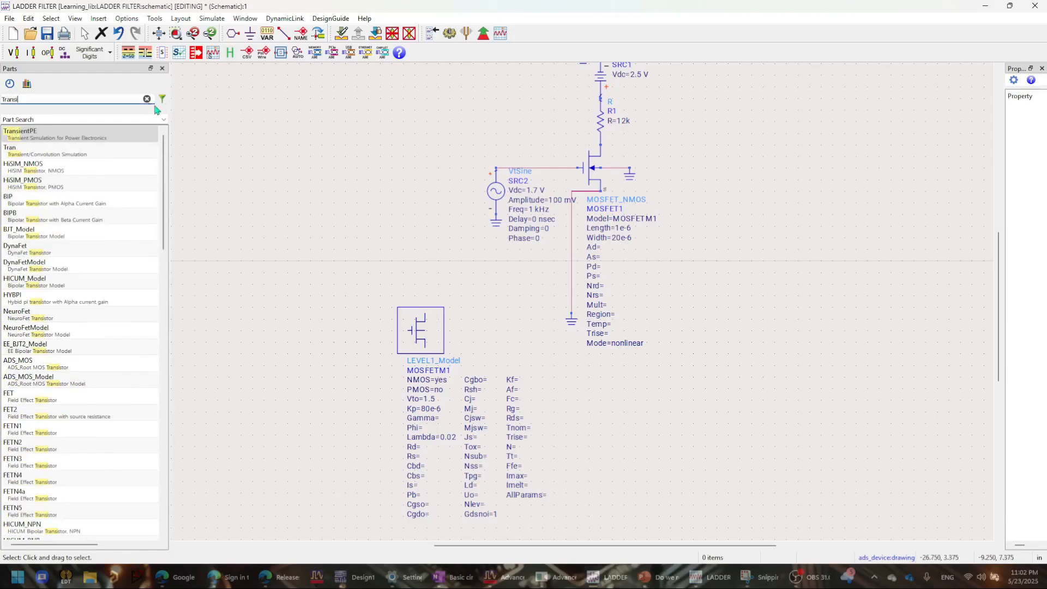
click(146, 98)
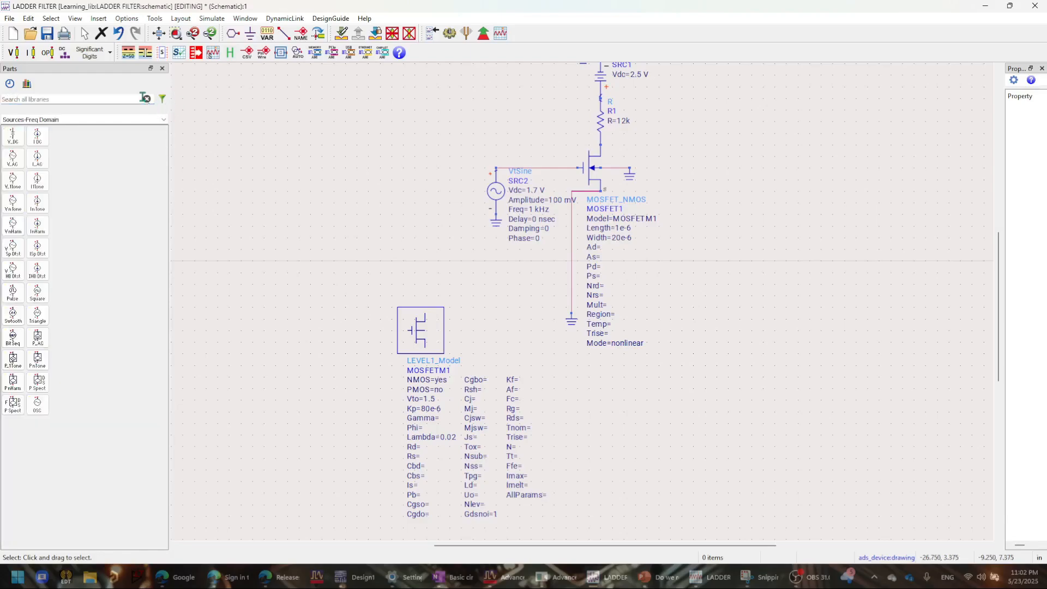
Step: Place a Trans simulation controller from the Simulation-Transient palette below the MOSFET's parameter list
click(164, 120)
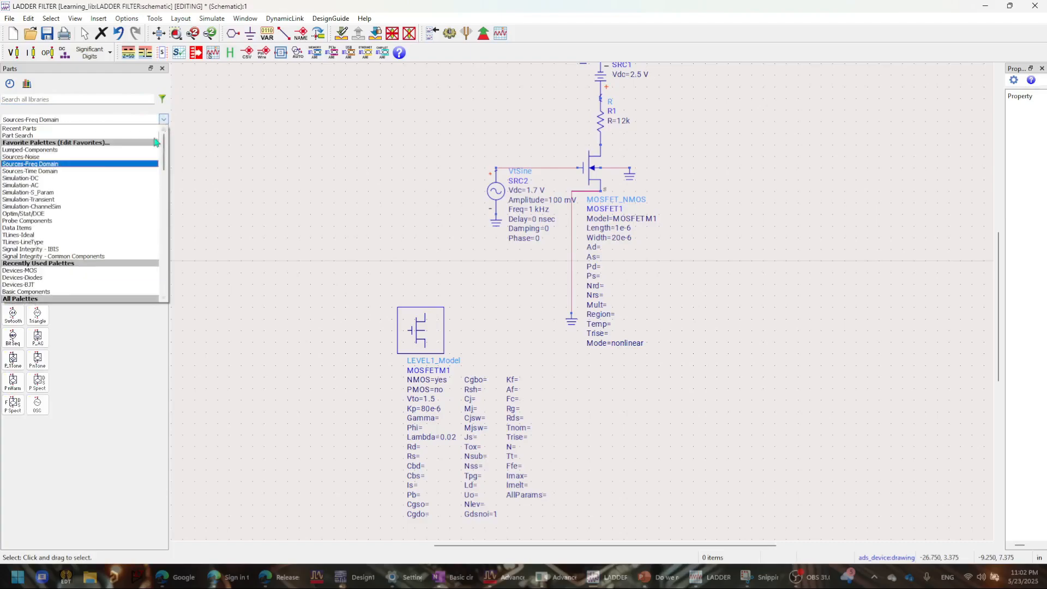
click(57, 200)
click(12, 134)
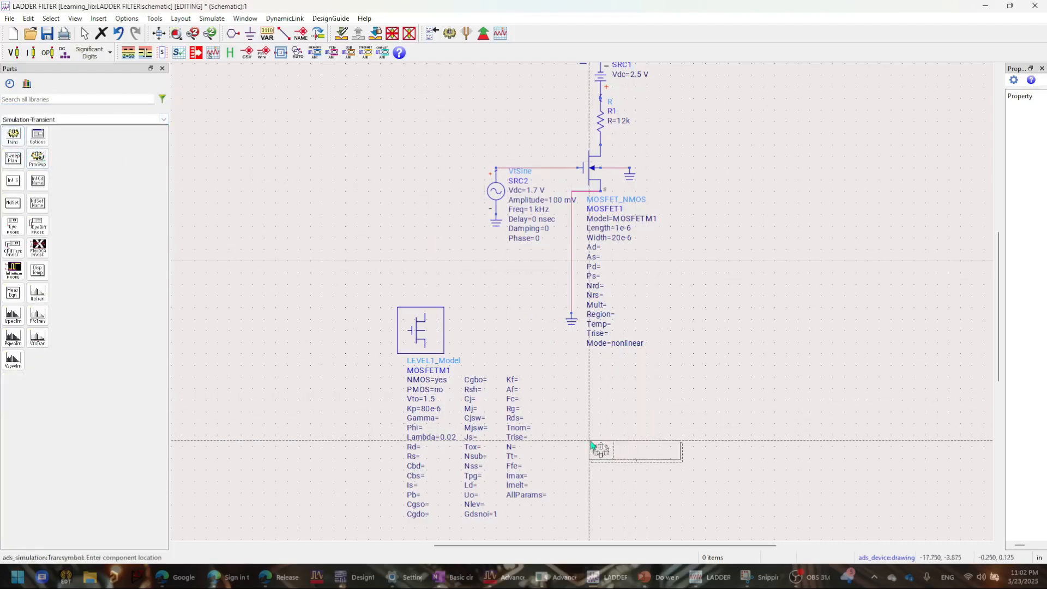
click(595, 406)
right_click(702, 367)
click(717, 374)
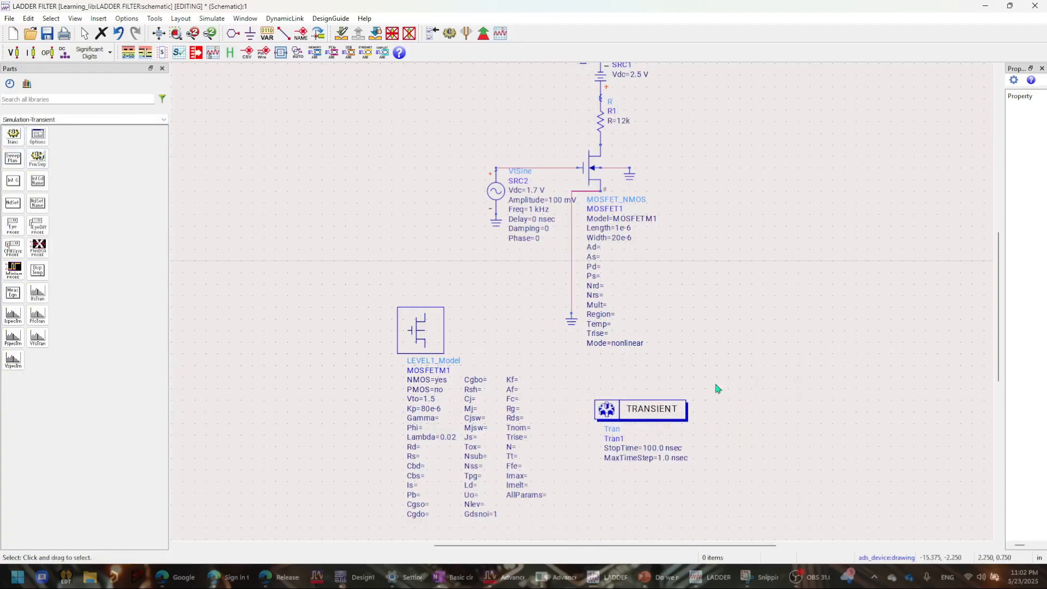
Step: Set the stop time of the transient simulation controller to 5 msec
right_click(596, 414)
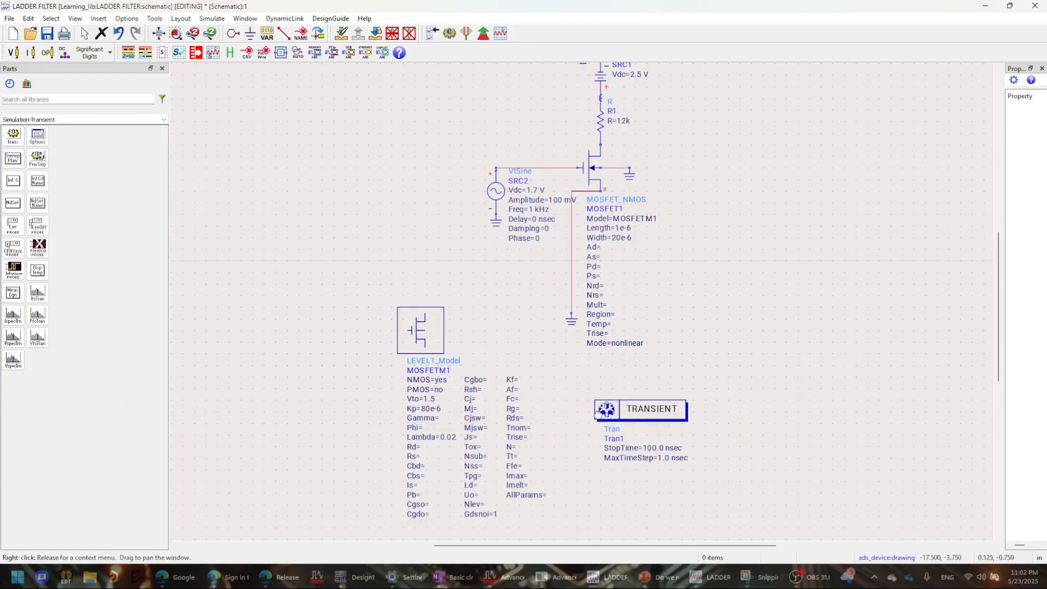
drag(597, 415, 574, 314)
scroll(586, 337, up, 1)
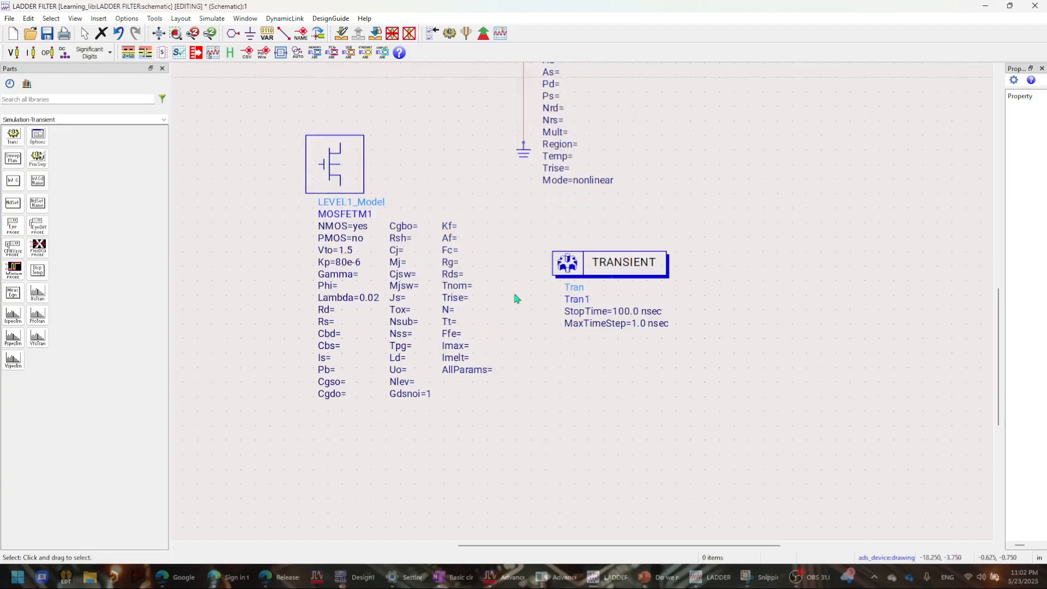
double_click(627, 312)
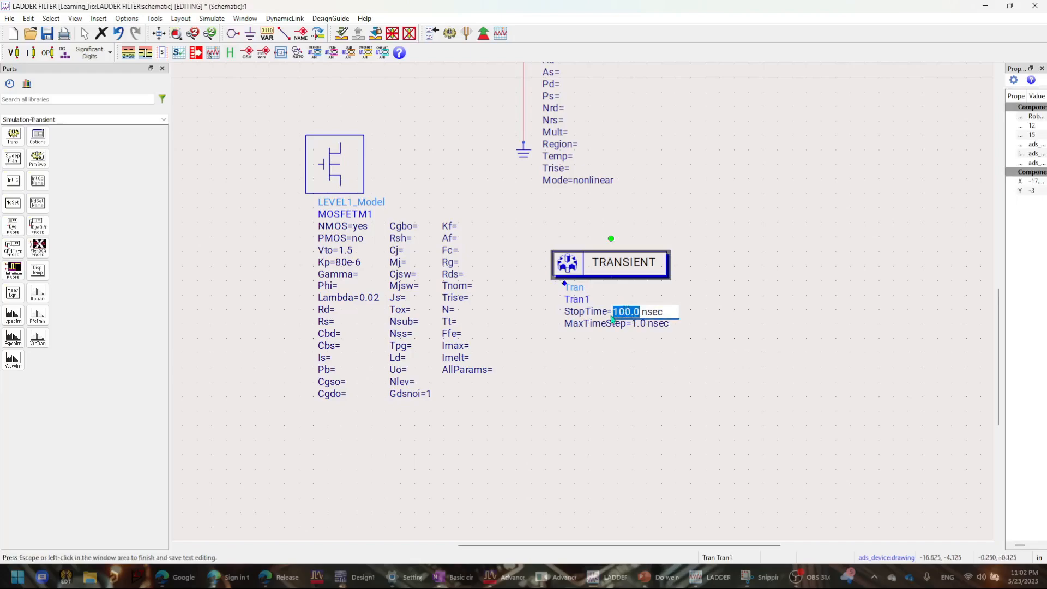
click(607, 275)
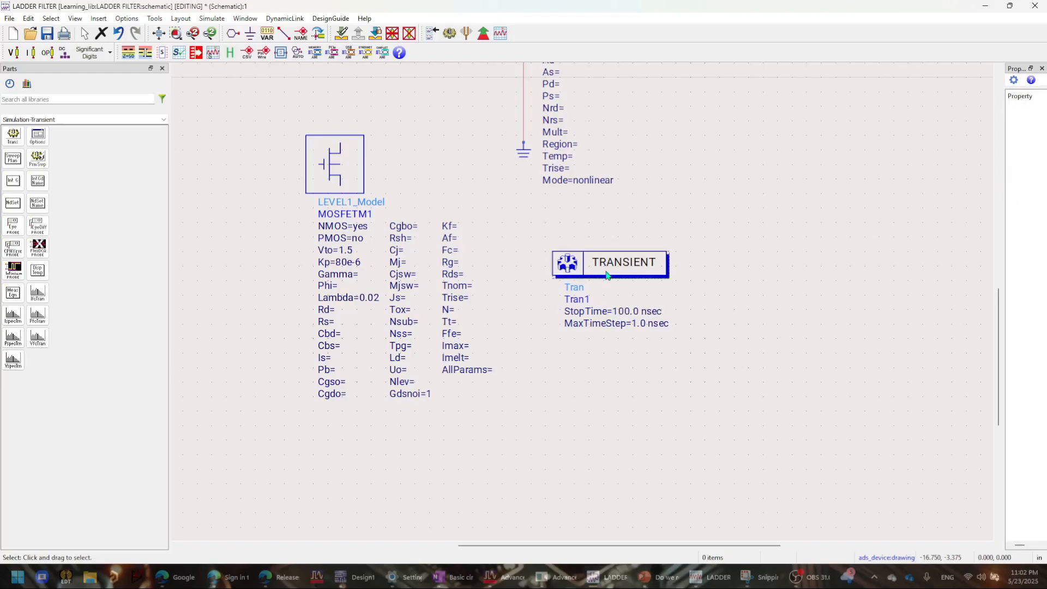
double_click(609, 271)
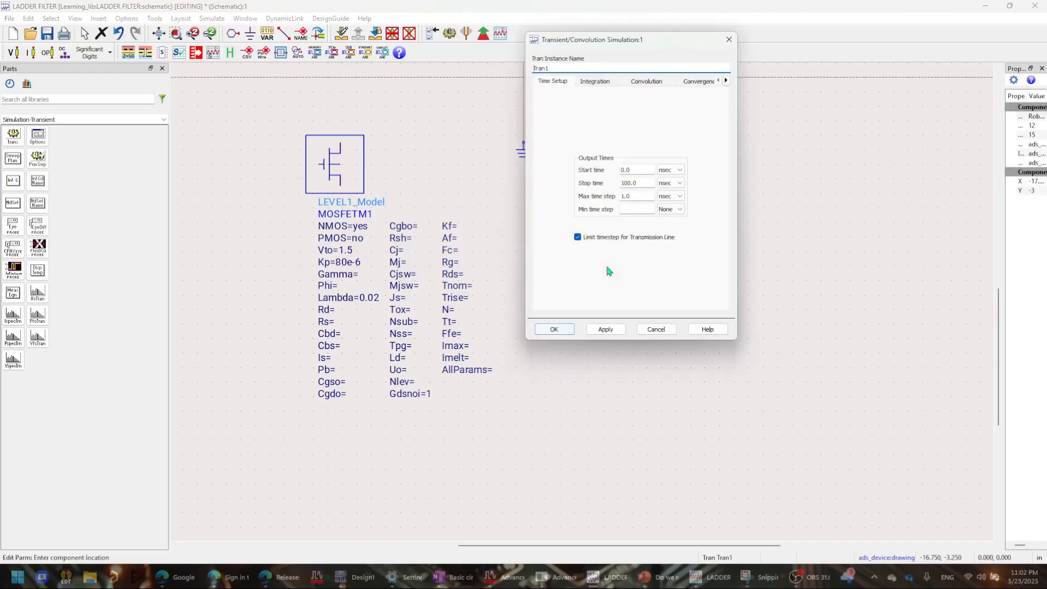
click(648, 170)
click(670, 182)
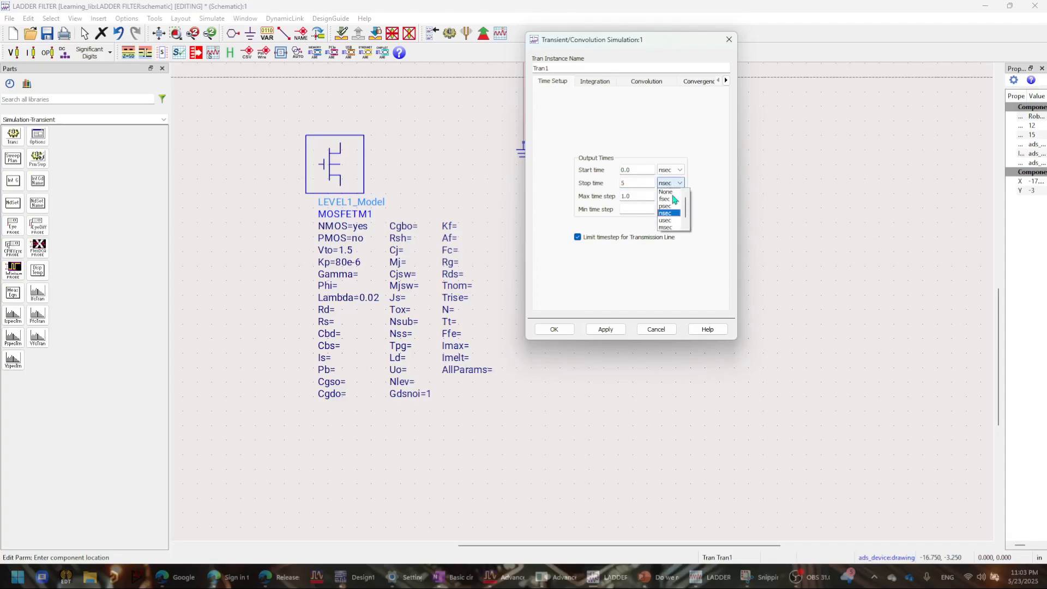
click(666, 228)
Step: Set the controller's maximum time step to 10 usec and apply the transient settings
click(638, 196)
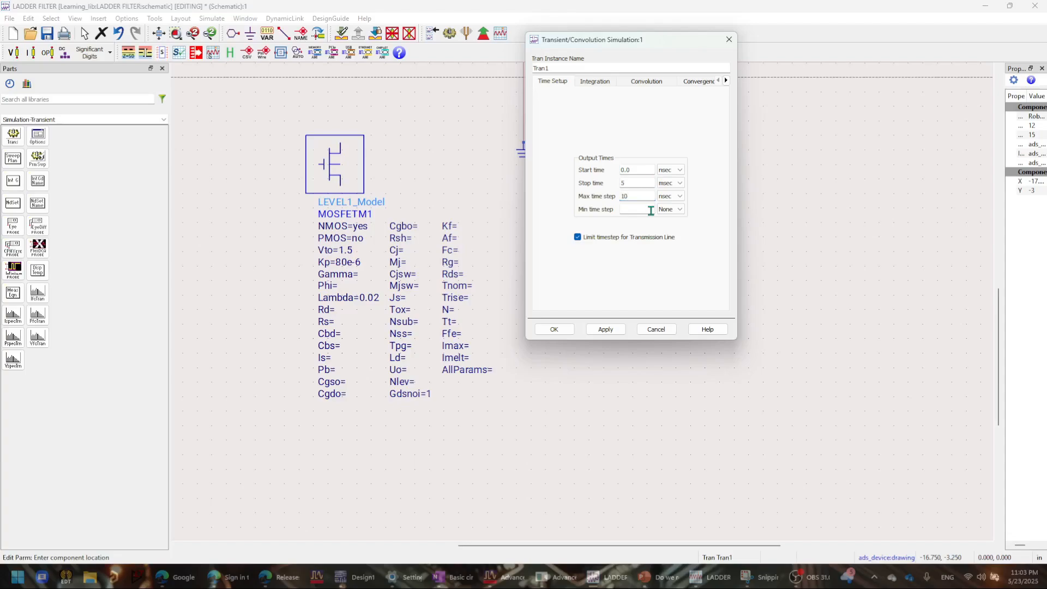
click(676, 196)
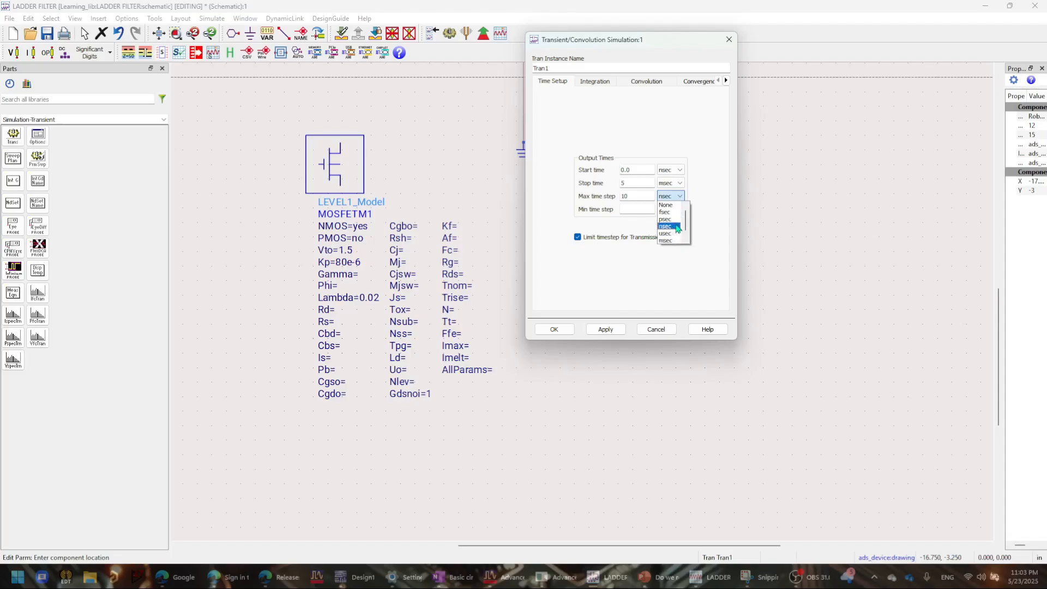
click(674, 234)
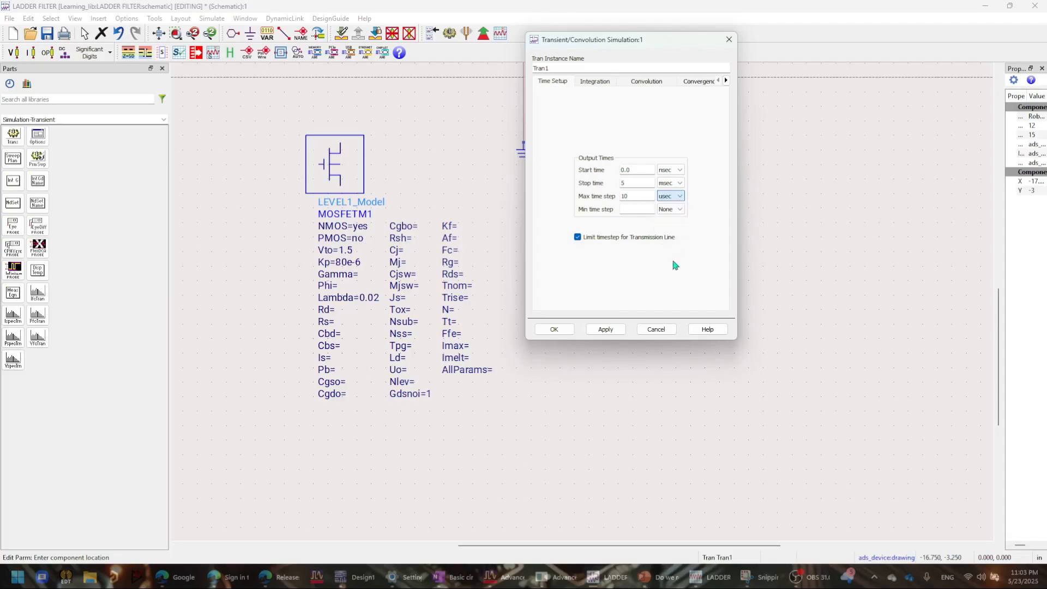
click(605, 329)
click(554, 329)
Step: Try to run the transient simulation of the circuit
scroll(544, 294, down, 2)
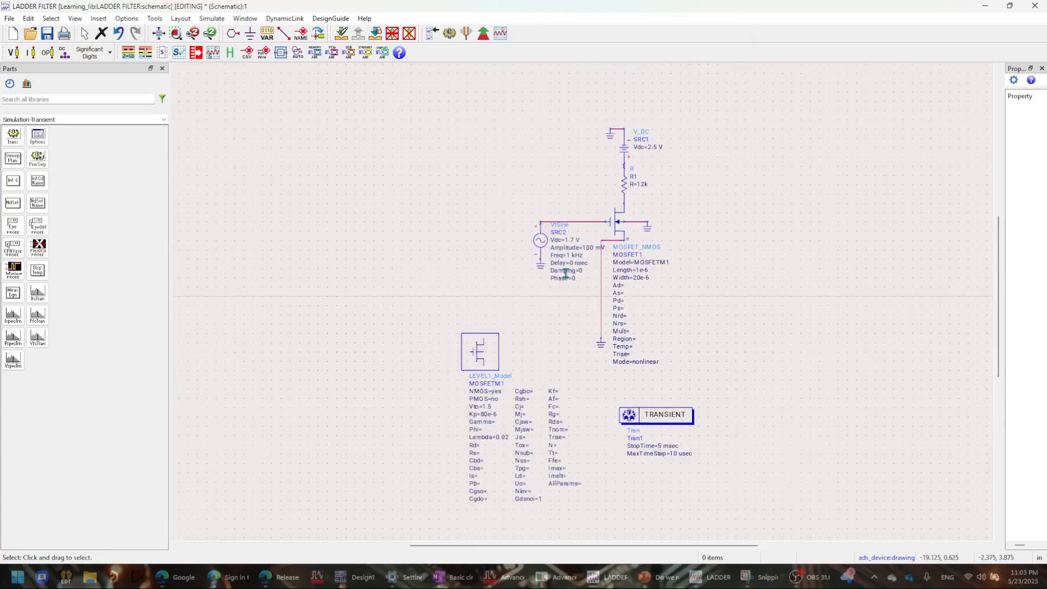
drag(566, 275, 557, 193)
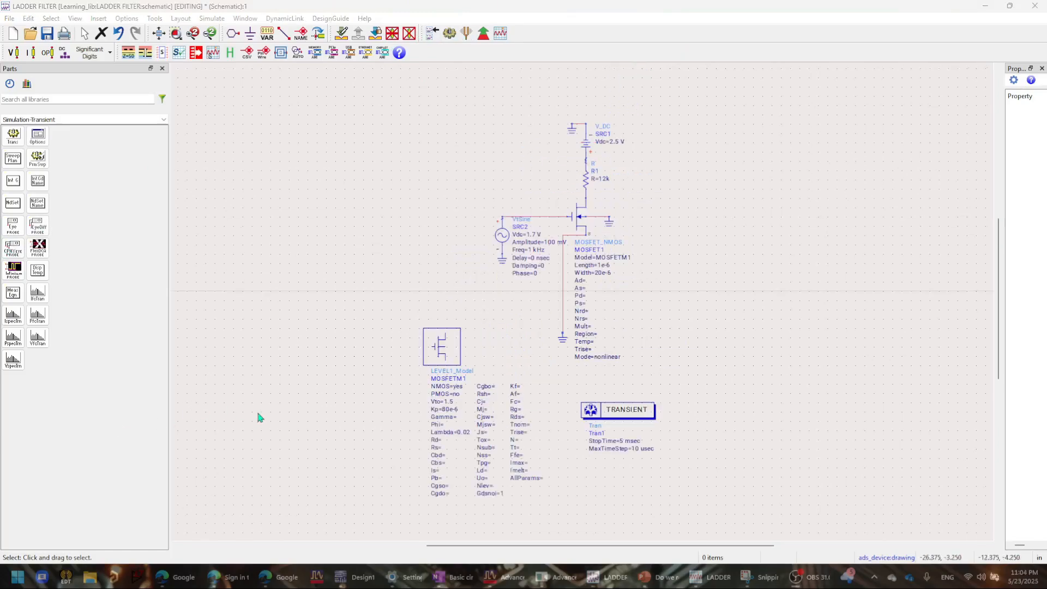
click(452, 35)
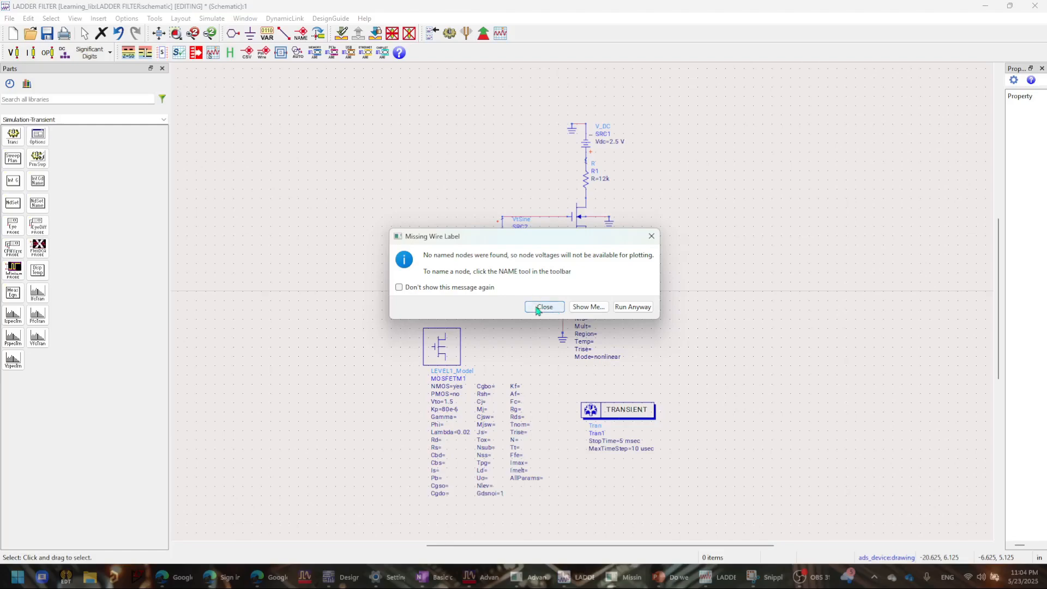
click(539, 307)
Step: Label the wire between the VtSine source and the MOSFET gate as Vin
scroll(544, 300, up, 4)
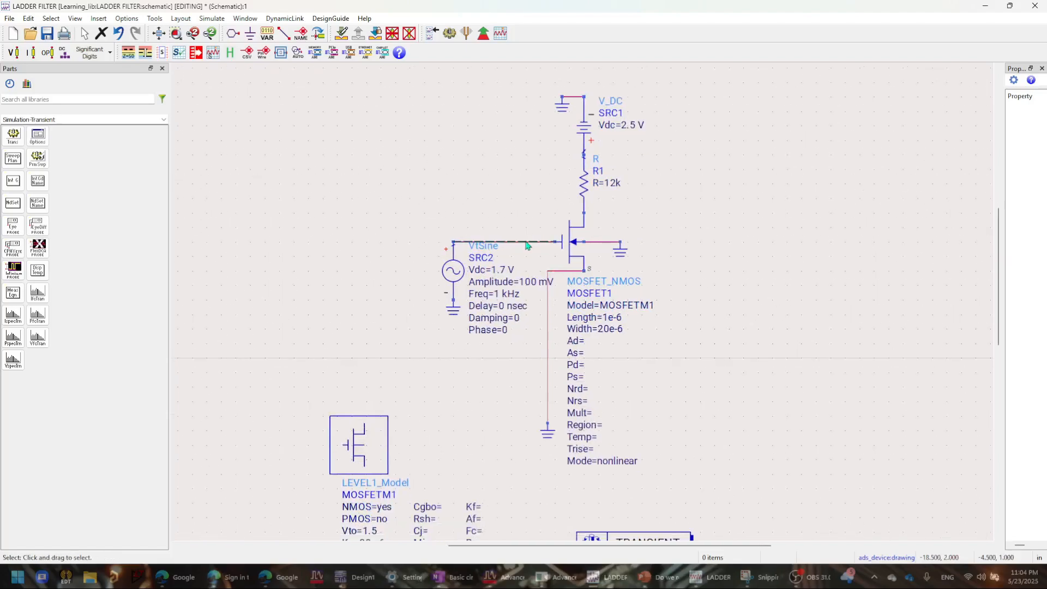
key(ctrl+l)
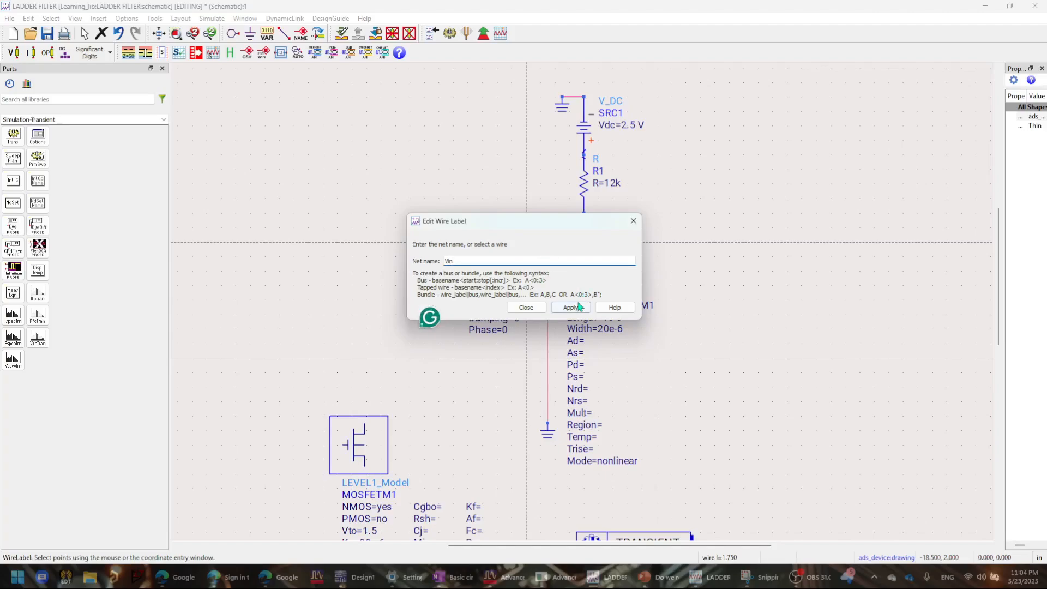
click(532, 308)
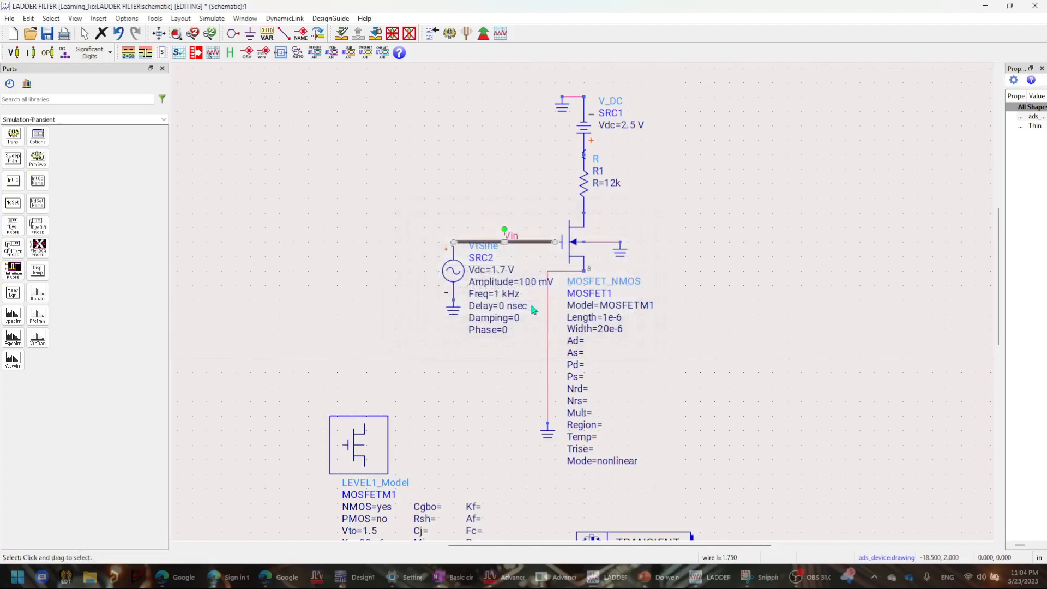
click(526, 198)
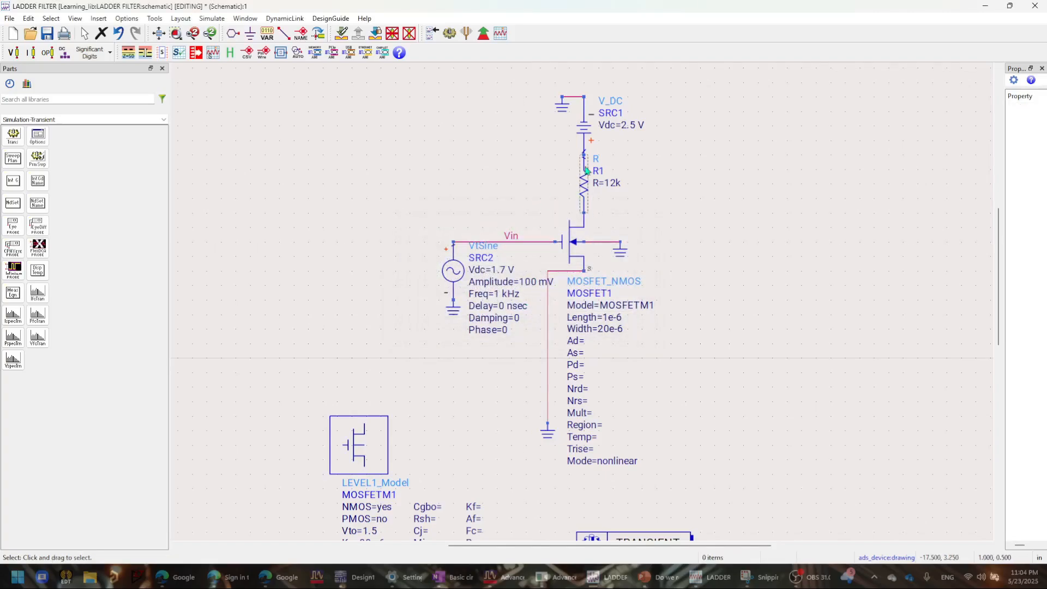
Step: Move the DC source and the 12k resistor upward to open a short wire between the resistor and the MOSFET drain
drag(586, 119, 587, 90)
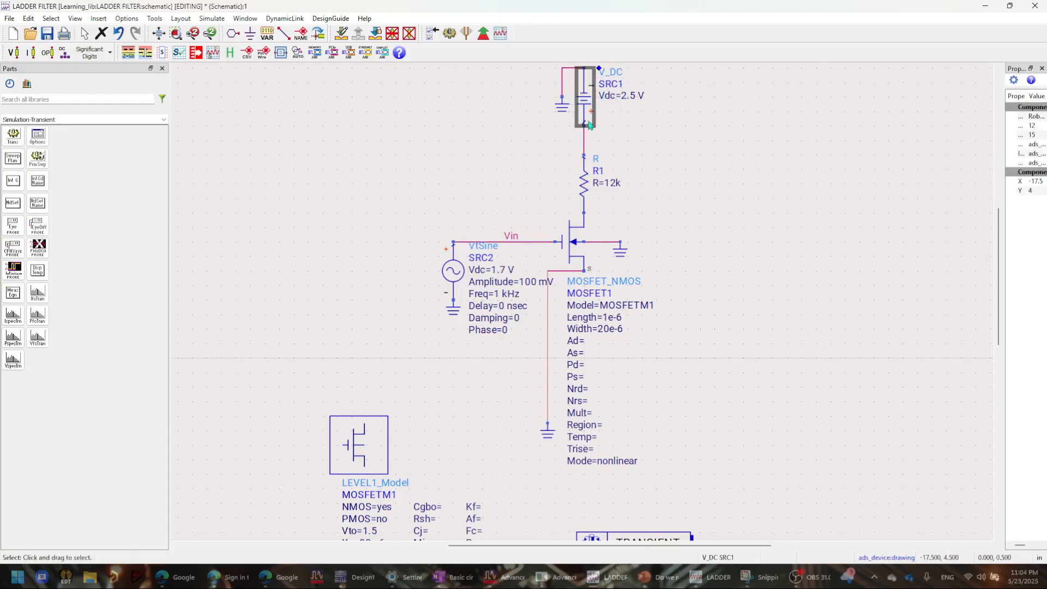
drag(590, 186, 589, 164)
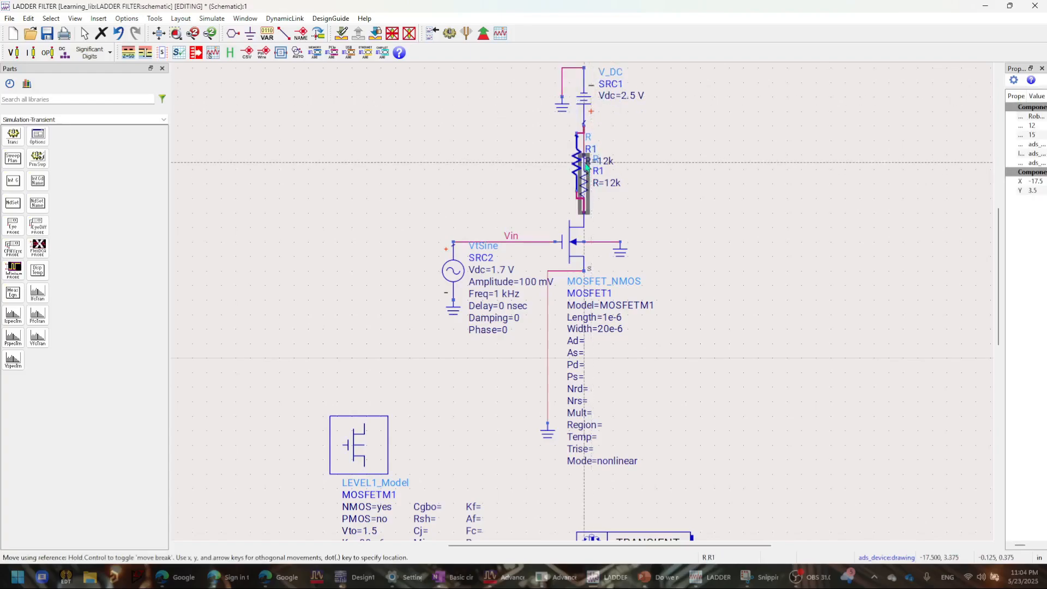
click(609, 207)
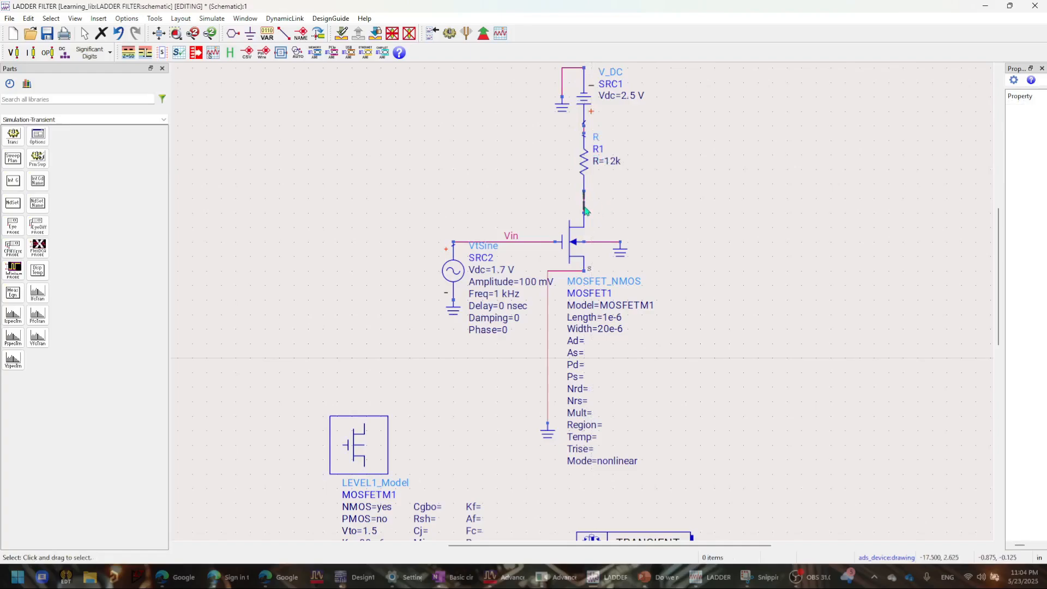
Step: Try to select the short wire between the resistor and the MOSFET drain
click(584, 204)
key(Escape)
click(584, 204)
click(584, 205)
click(585, 204)
click(584, 205)
click(584, 205)
click(584, 202)
Step: Shift the DC source and the drain resistor farther up to lengthen the wire at the MOSFET drain
drag(585, 104, 585, 89)
drag(642, 138, 646, 182)
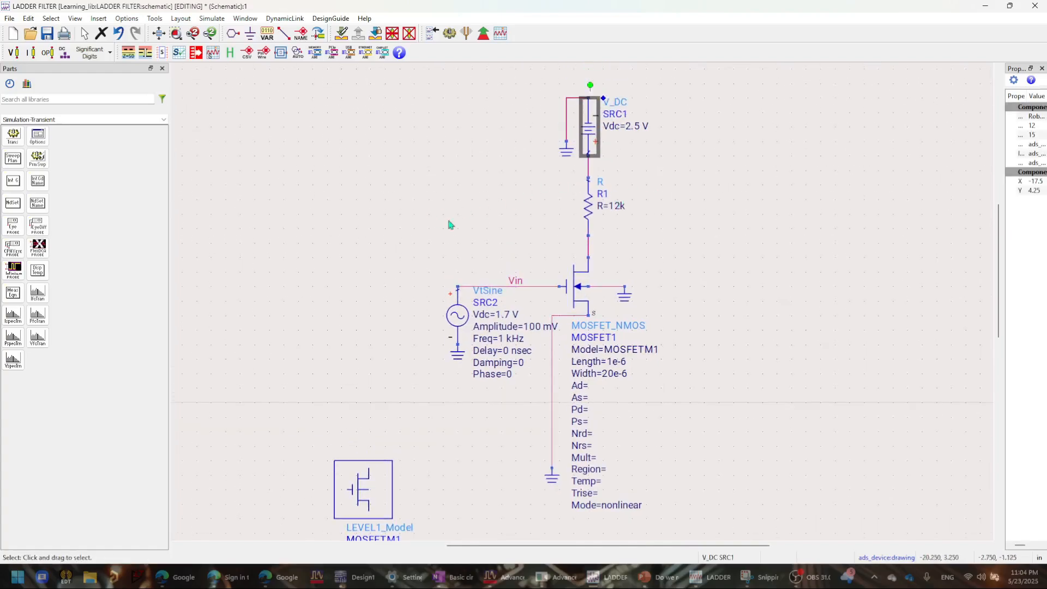
drag(595, 201, 595, 189)
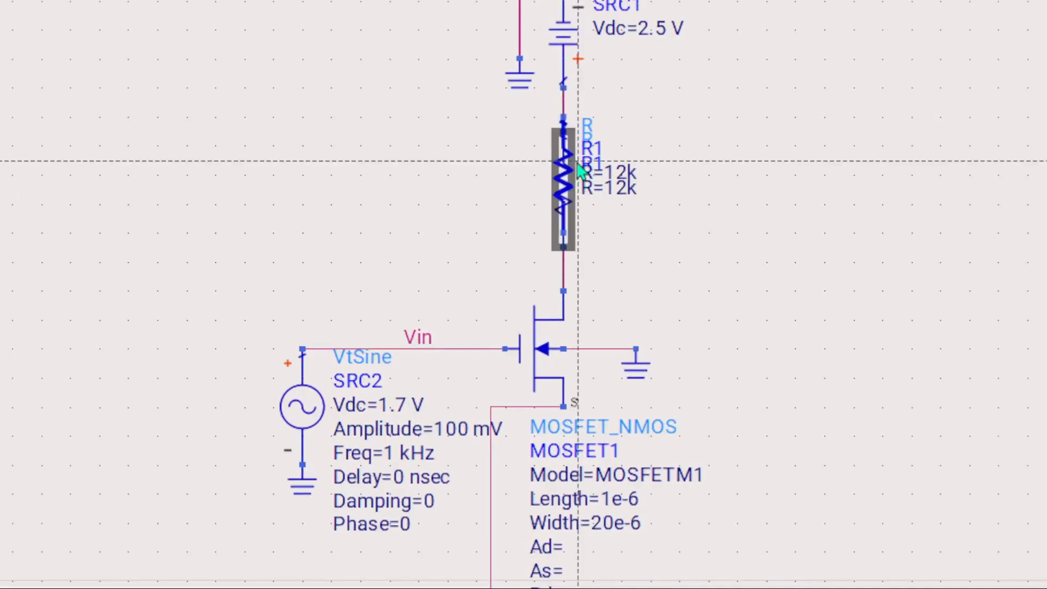
click(638, 242)
Step: Label the wire between the drain resistor and the MOSFET drain as Vout
double_click(564, 247)
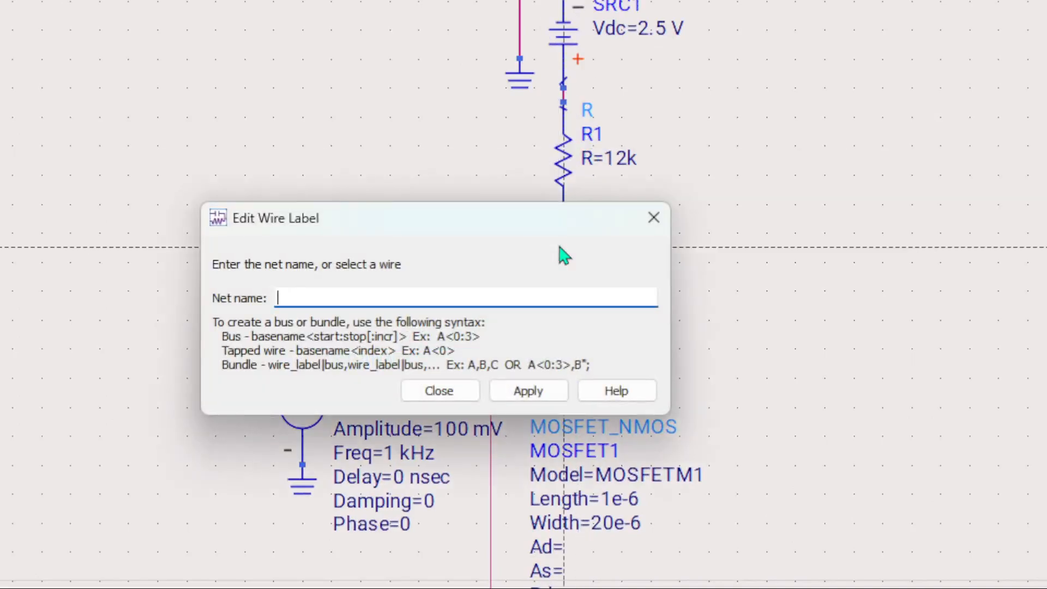
text(vOUT)
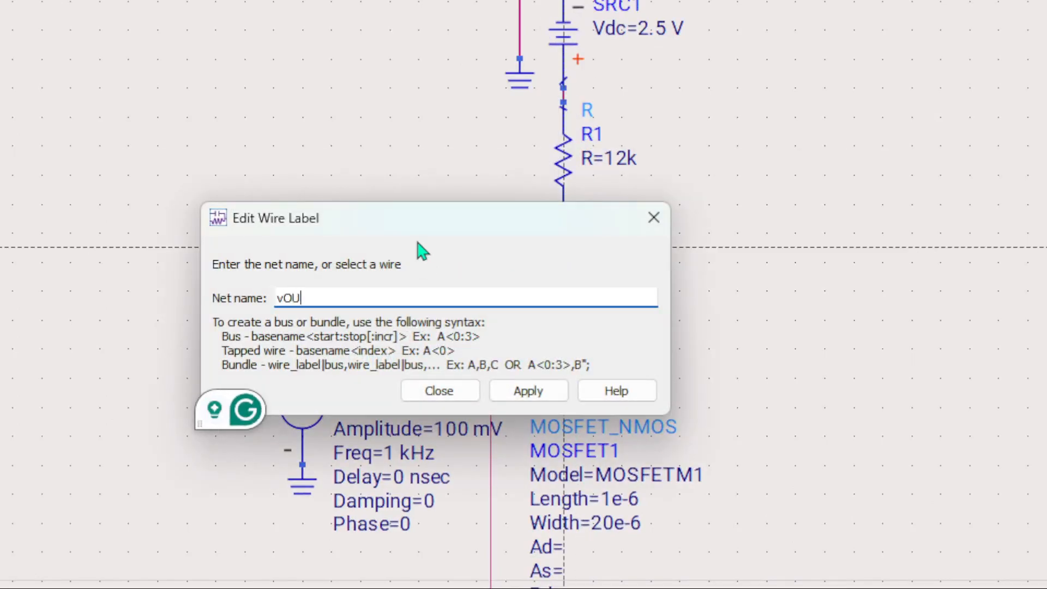
key(BackSpace)
key(BackSpace)
key(BackSpace)
key(BackSpace)
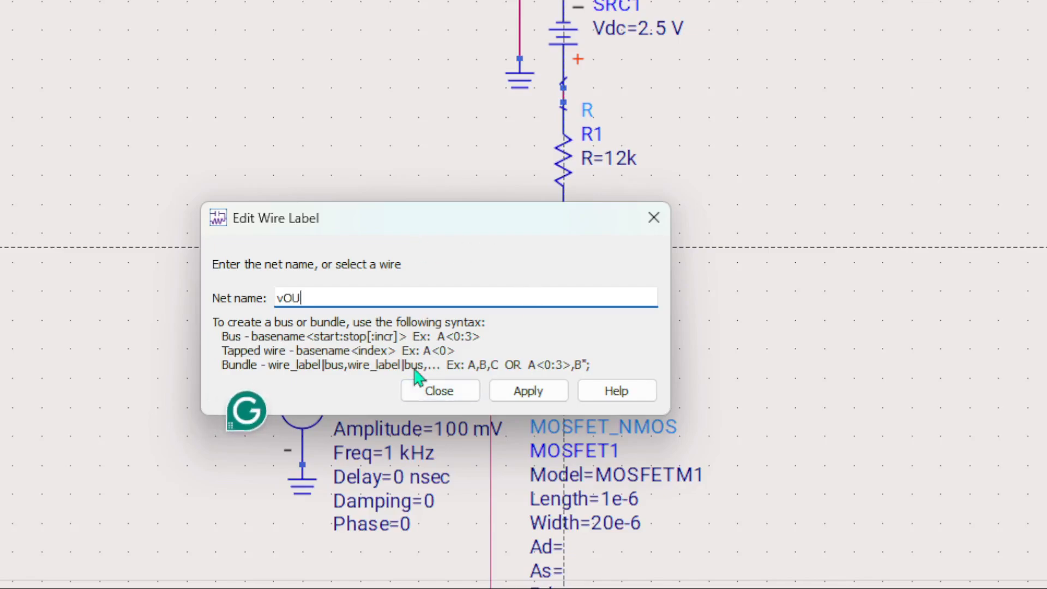
text(Vout)
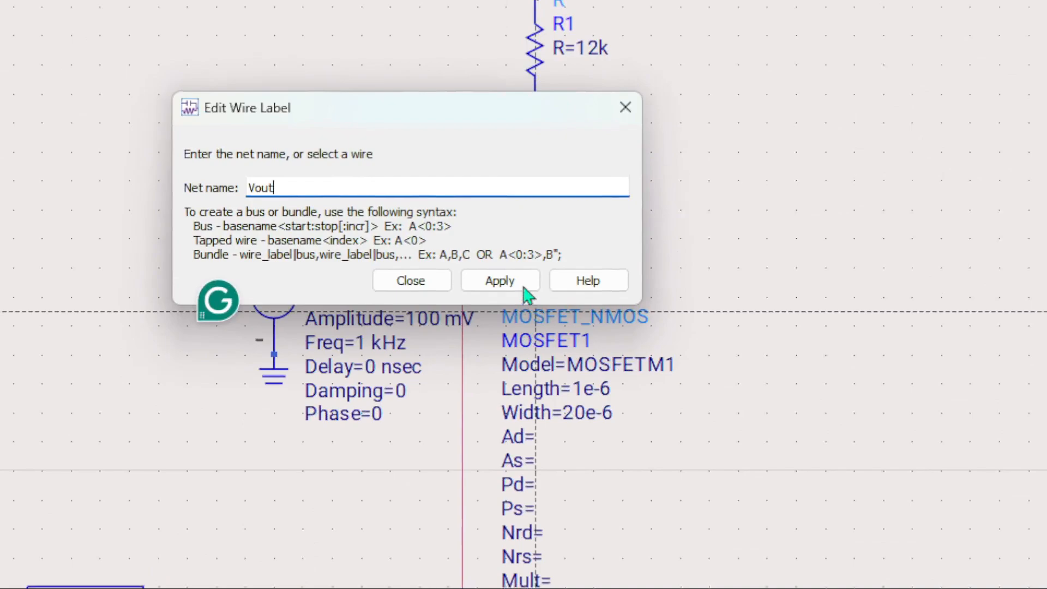
click(524, 288)
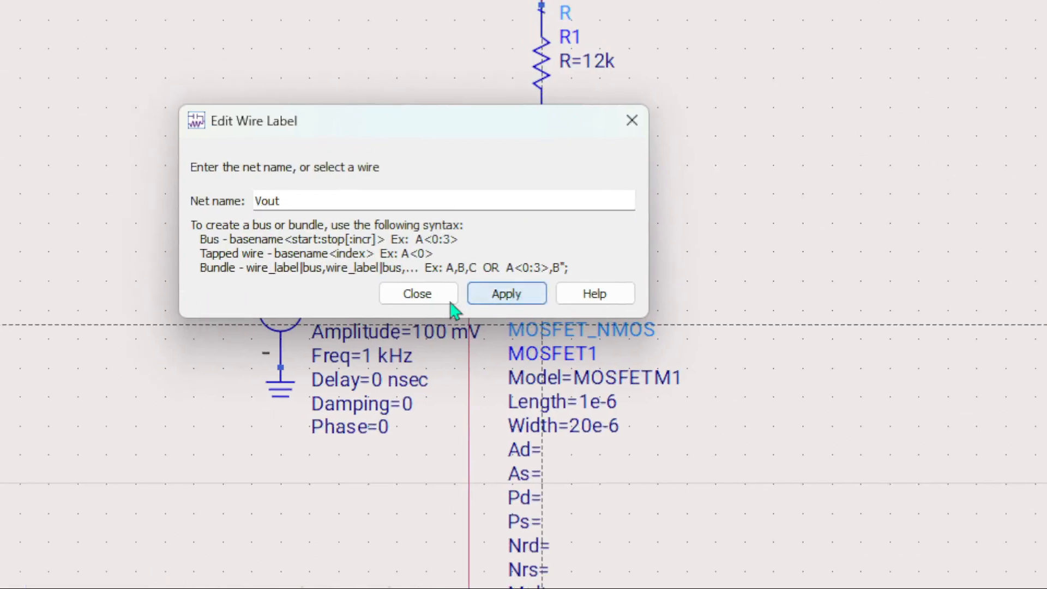
click(418, 294)
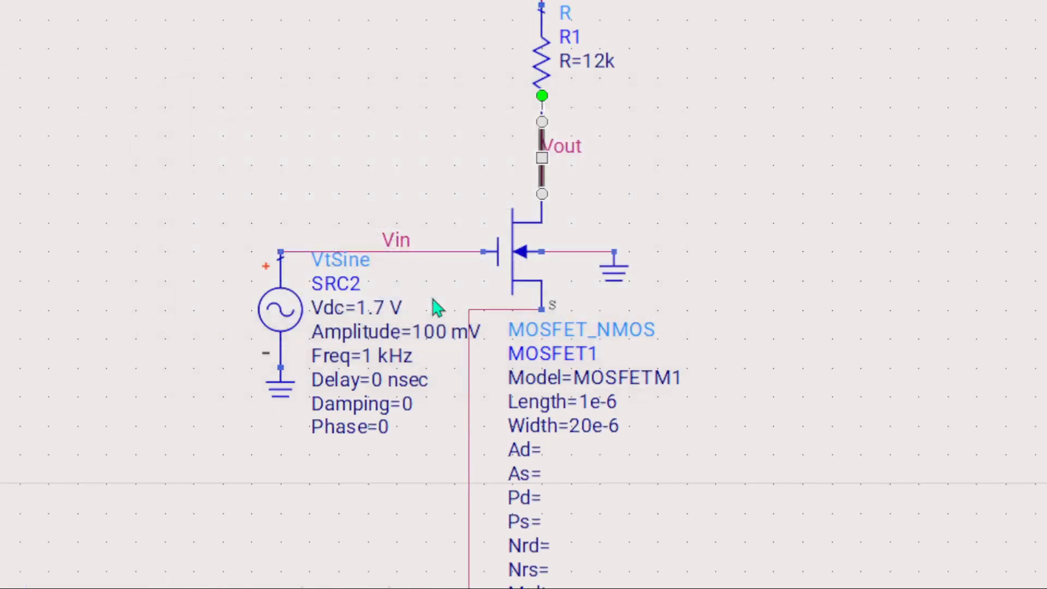
Step: Deselect the labelled wire and run the transient simulation with the Vin and Vout nodes named
click(761, 323)
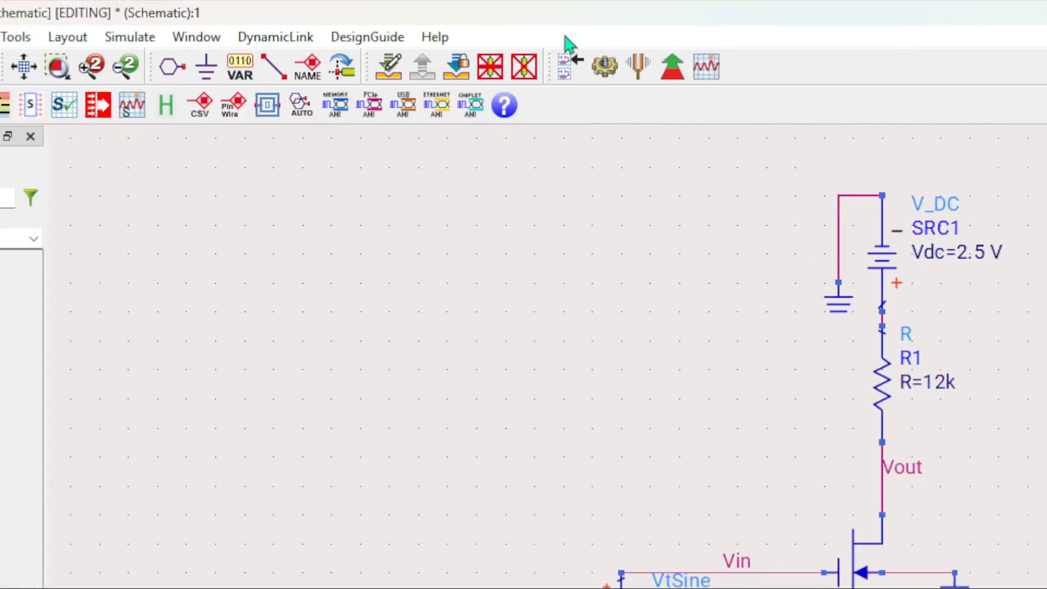
click(604, 66)
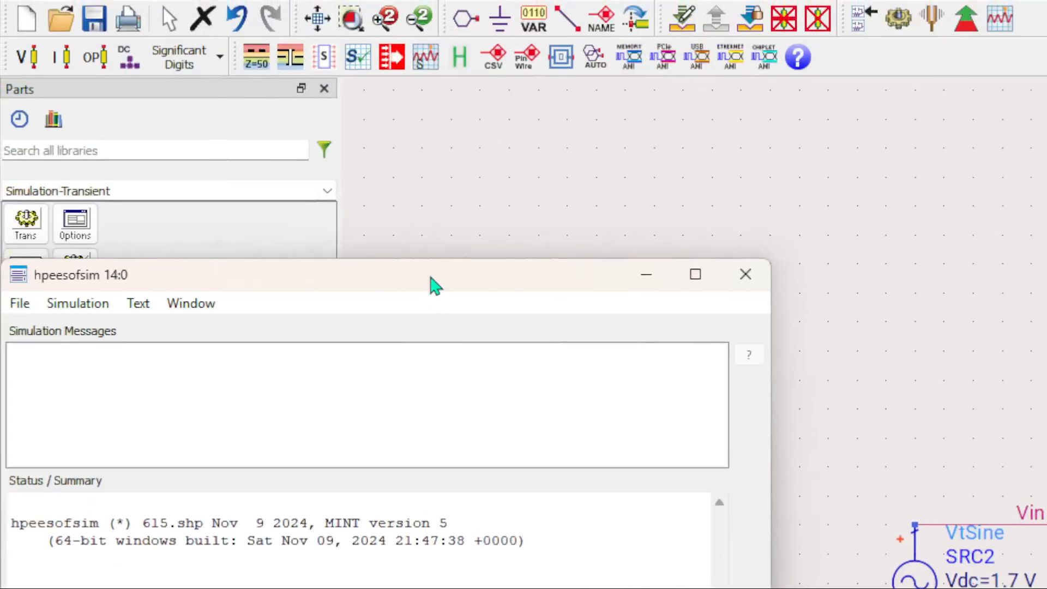
Step: Move the simulation status and results windows aside and select marker m1 on the Vin and Vout plot to examine the waveforms
drag(431, 278, 789, 266)
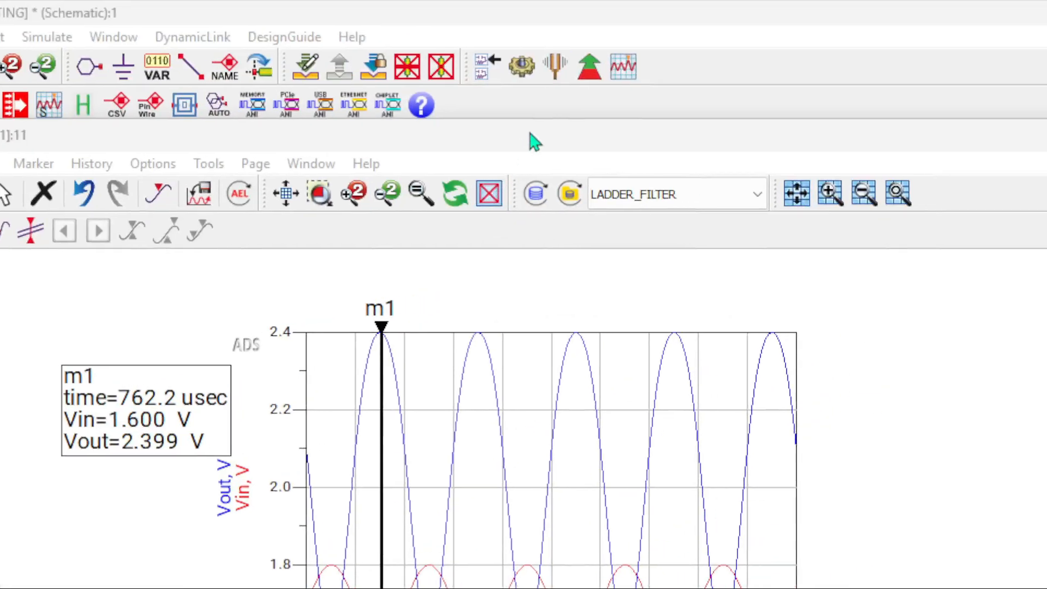
drag(530, 135, 524, 187)
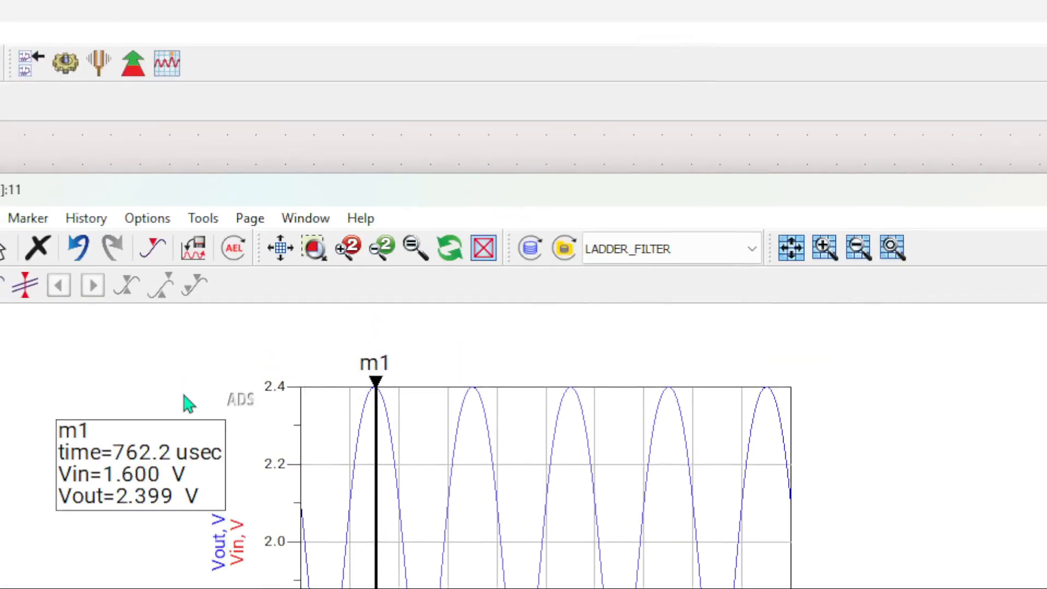
click(383, 454)
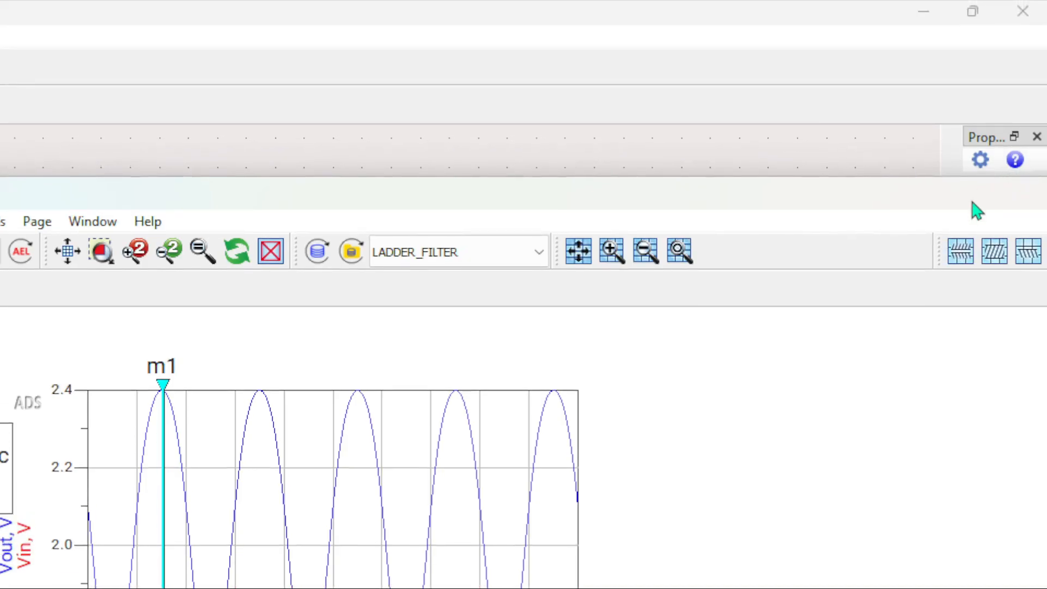
drag(971, 151, 516, 220)
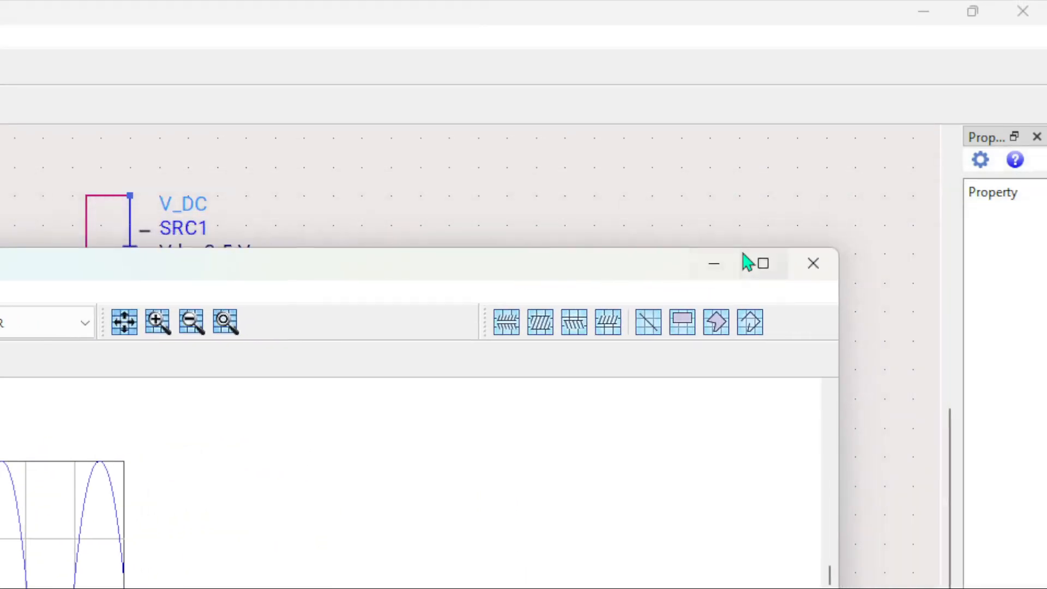
Step: Close the LADDER FILTER results display without saving its changes, and close the simulation status window
click(829, 262)
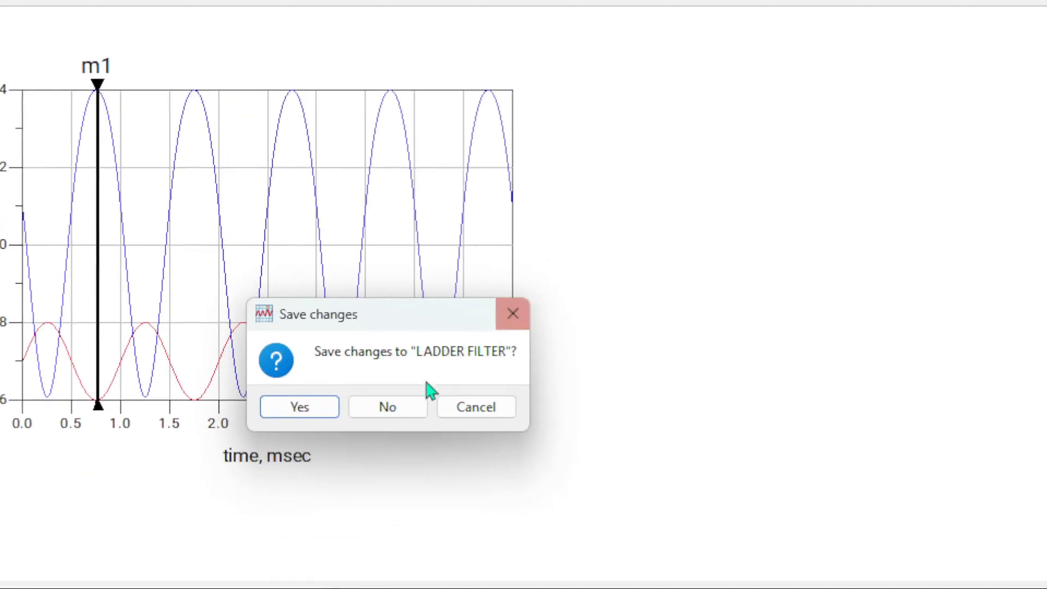
click(399, 411)
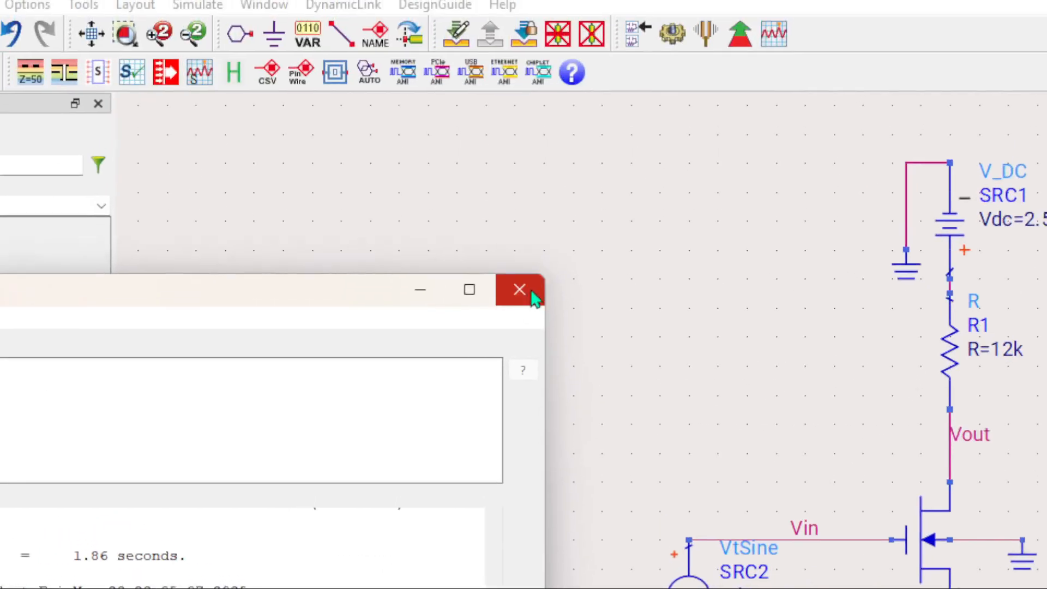
click(535, 292)
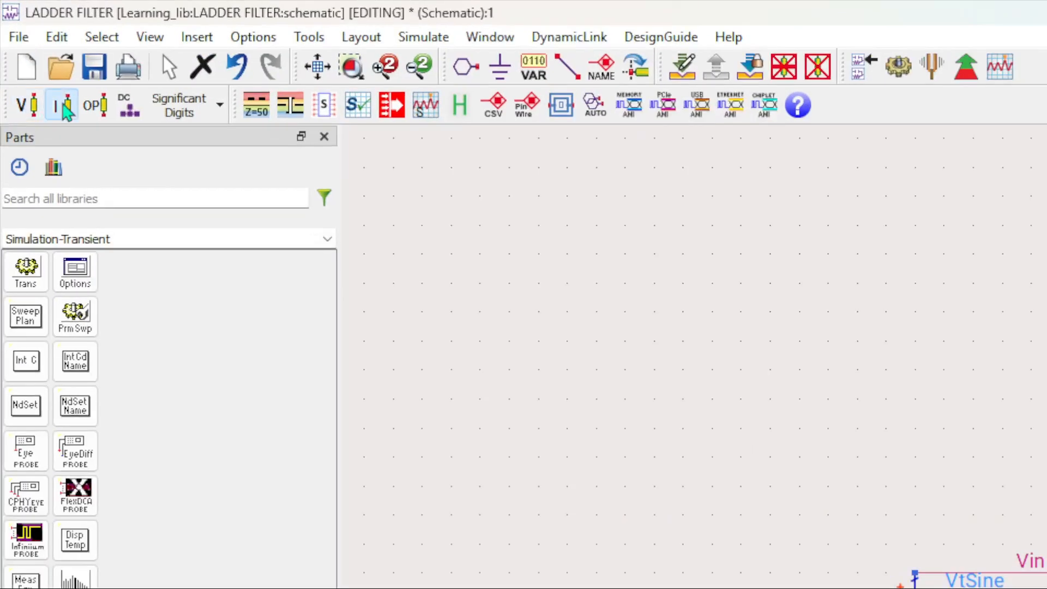
Step: Annotate the schematic with the DC pin currents and set the drain resistor R1 to 12 kOhm
click(64, 107)
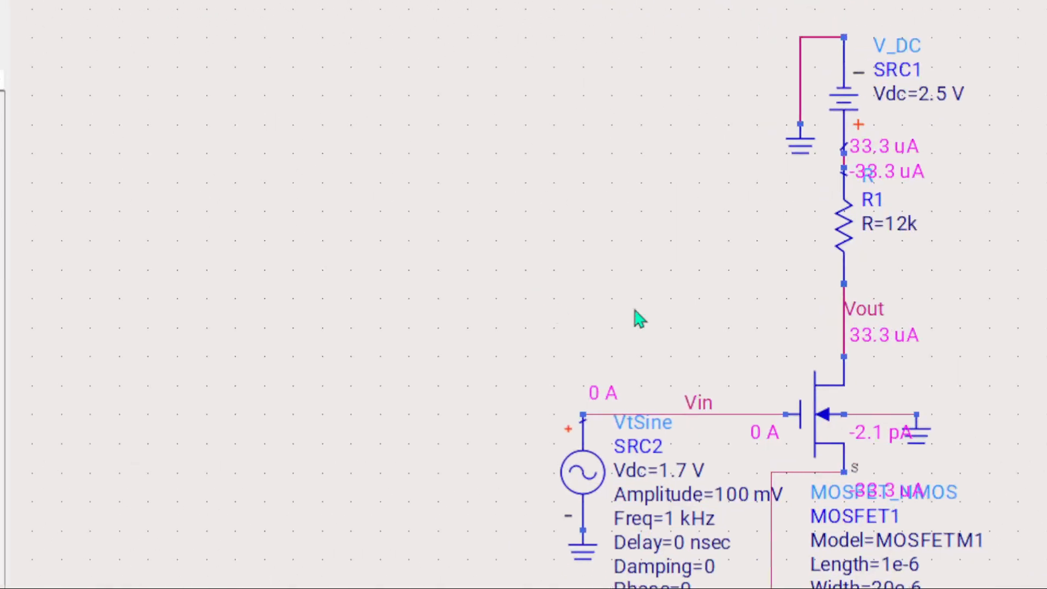
click(904, 222)
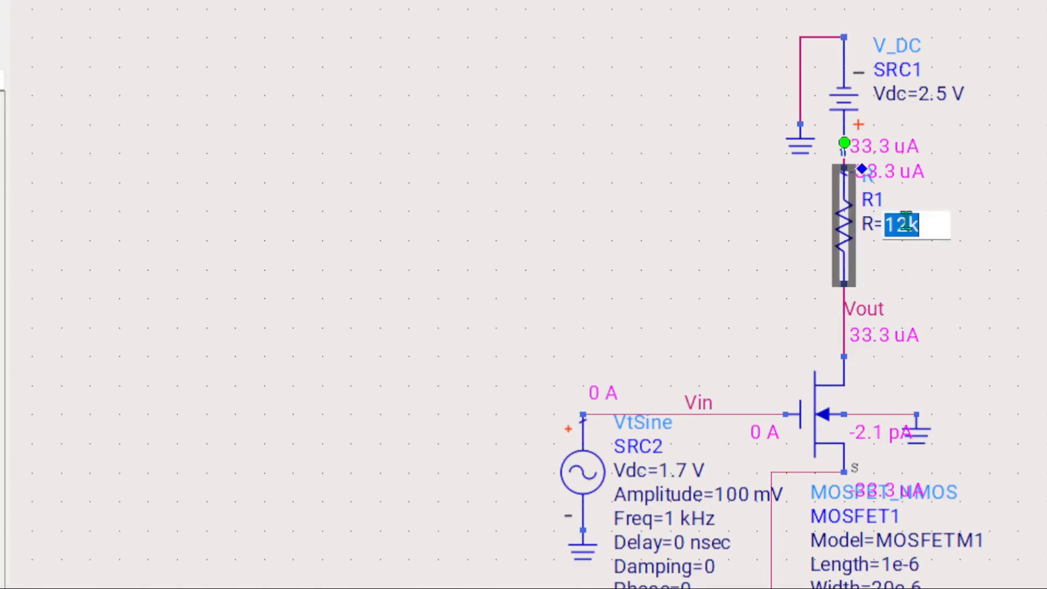
click(908, 224)
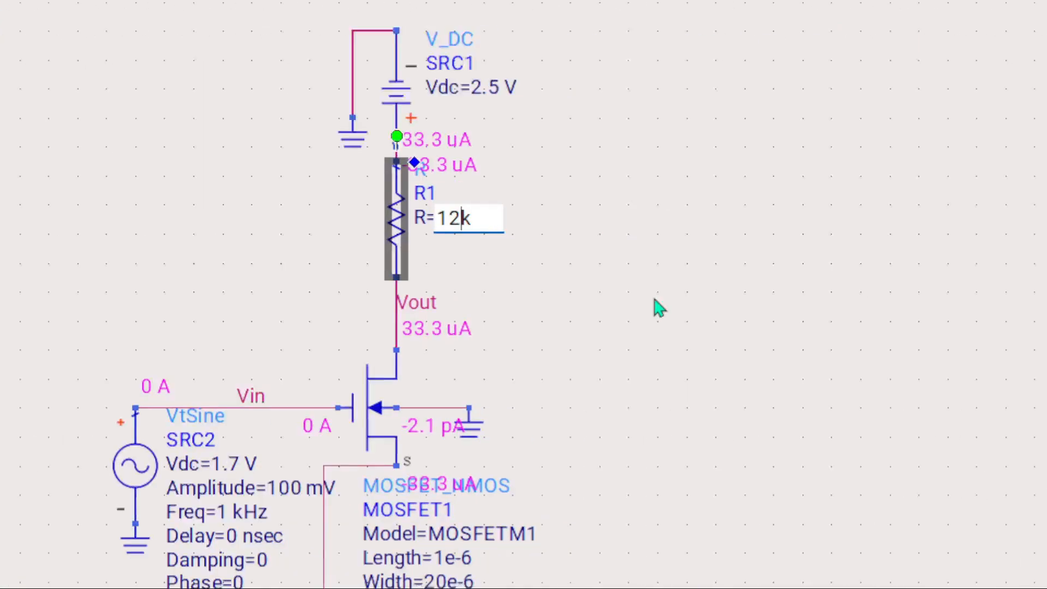
click(656, 300)
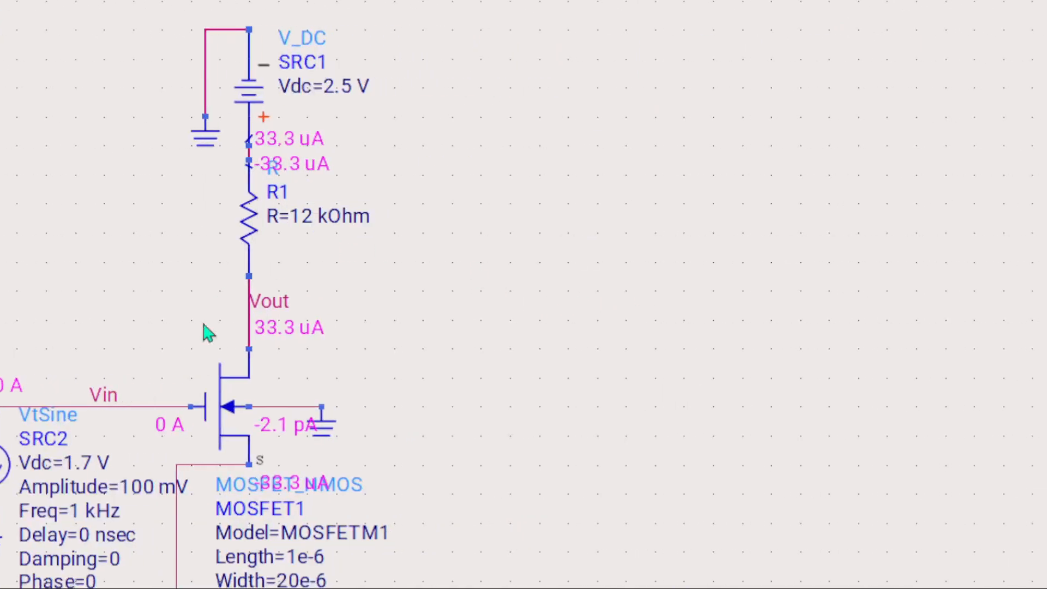